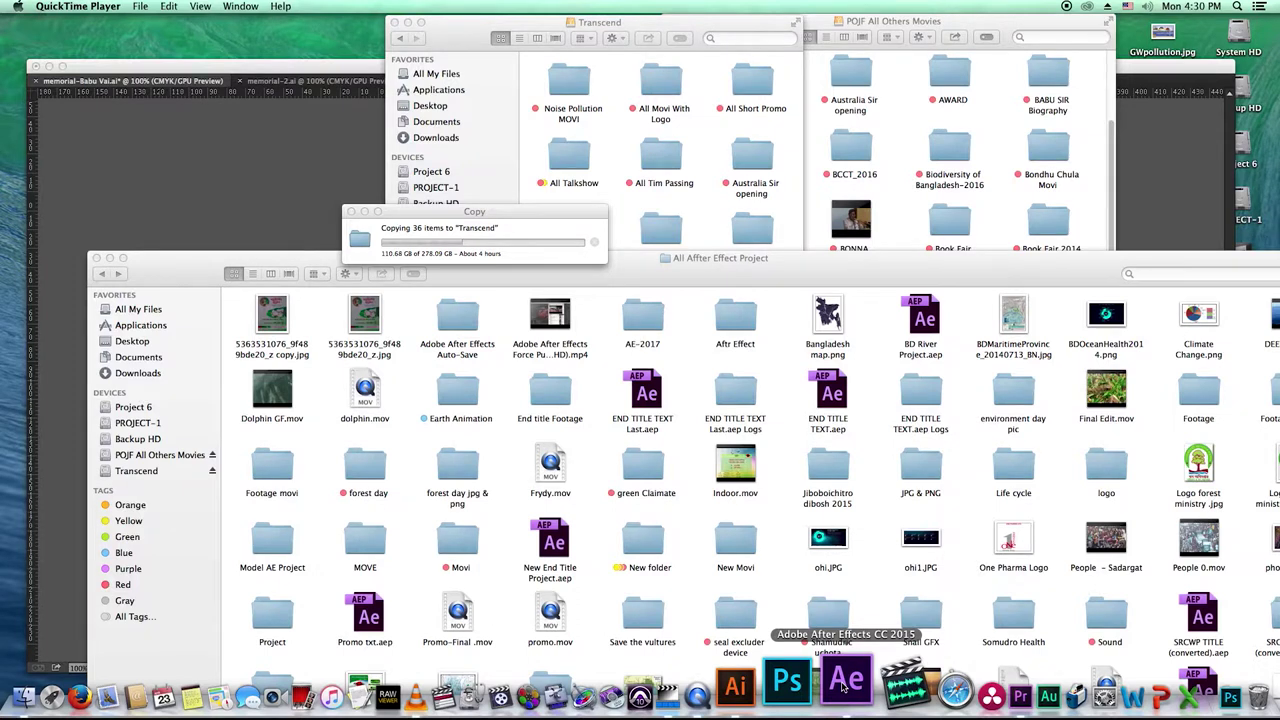
Switch from Finder to Adobe After Effects CC 2015.
key("super+Tab")
Move the curved NOILLOW text and its circle slightly up and left.
left_click(705, 378)
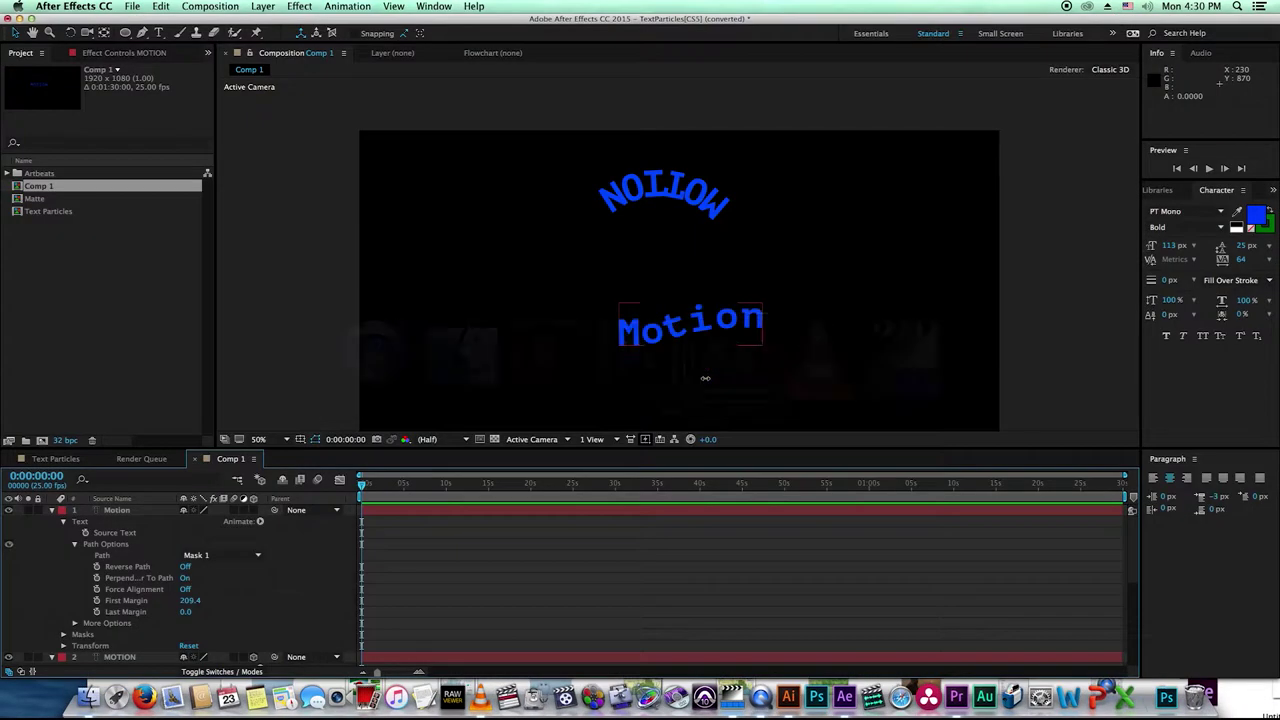
left_click(660, 185)
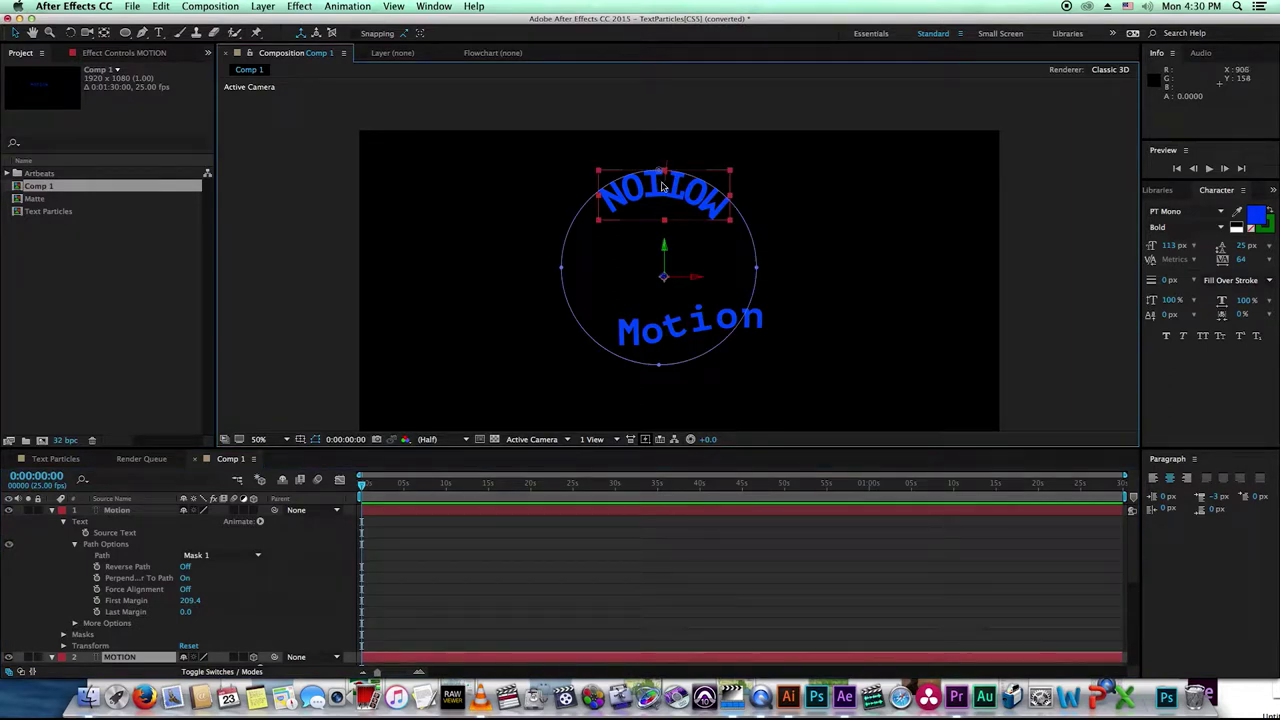
mouse_move(661, 186)
left_mouse_down()
mouse_move(641, 172)
mouse_move(690, 198)
mouse_move(644, 184)
left_mouse_up()
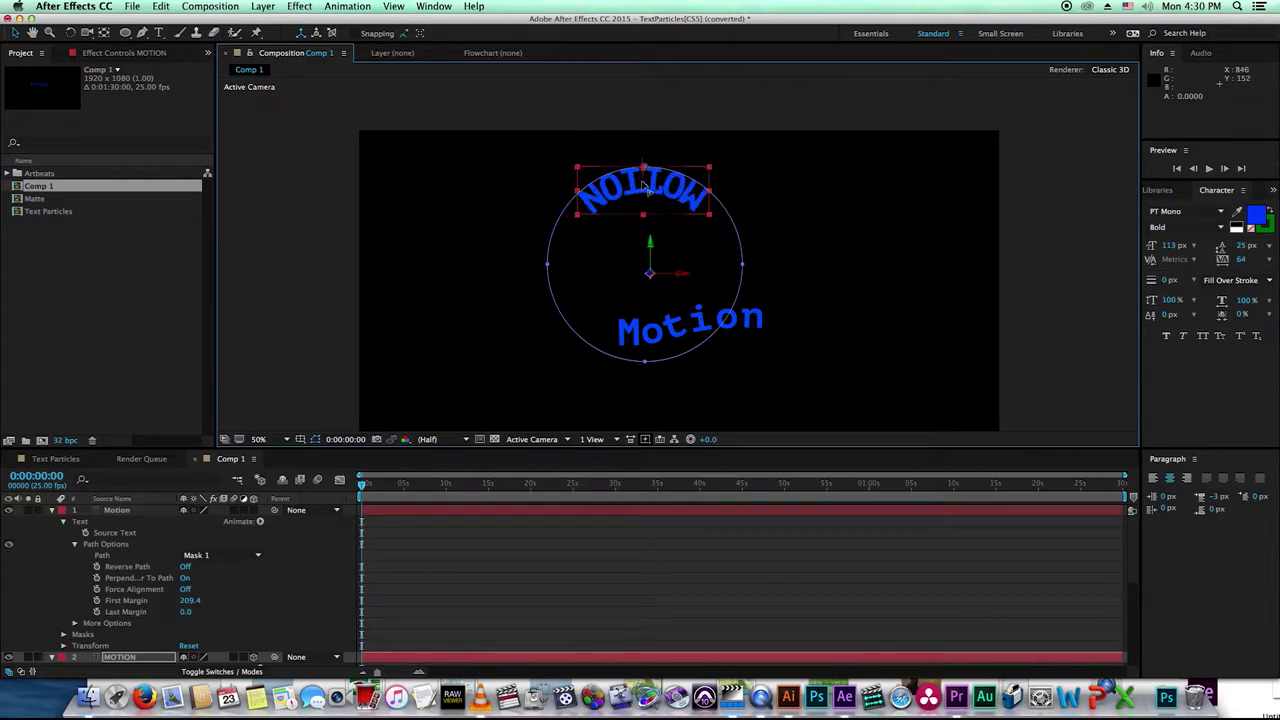
left_click(786, 309)
Slide the Motion text along its wavy path and raise a path point to reshape the curve.
left_click(651, 325)
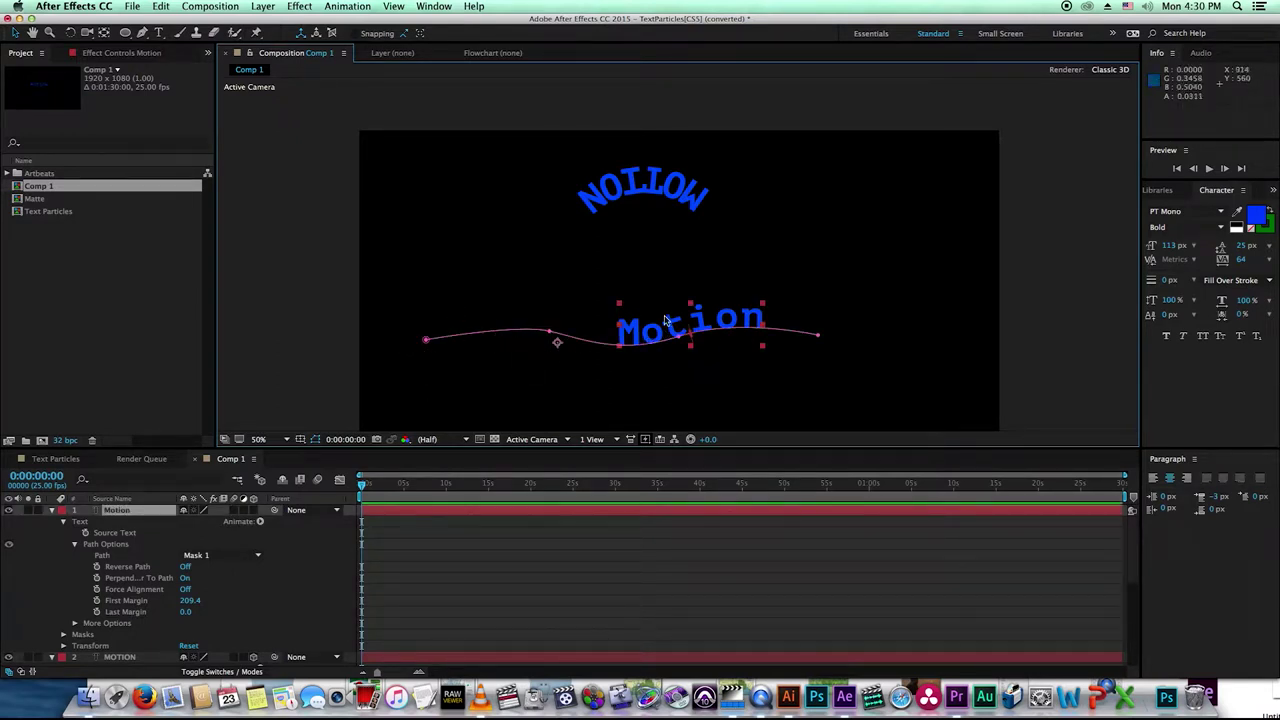
mouse_move(645, 340)
left_mouse_down()
mouse_move(578, 333)
mouse_move(765, 338)
mouse_move(549, 330)
left_mouse_up()
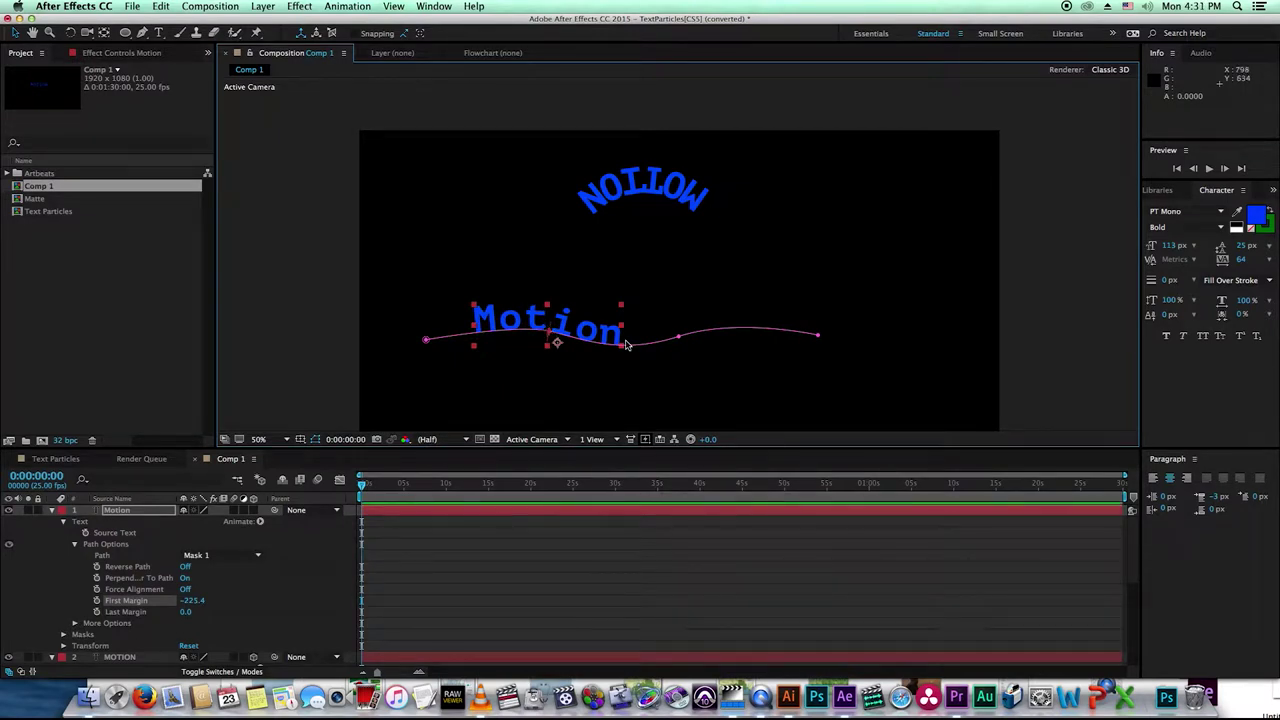
mouse_move(680, 342)
left_mouse_down()
mouse_move(677, 287)
mouse_move(667, 391)
left_mouse_up()
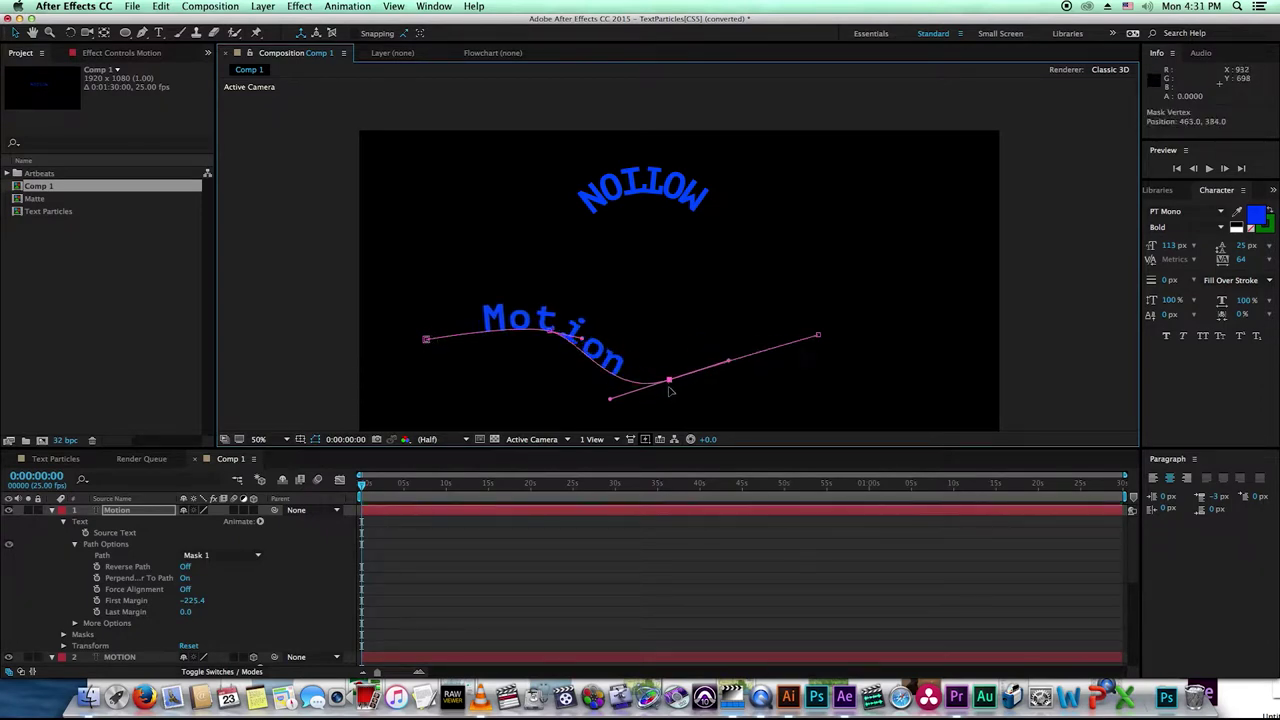
left_click(560, 344)
mouse_move(563, 343)
left_mouse_down()
mouse_move(703, 356)
mouse_move(530, 350)
left_mouse_up()
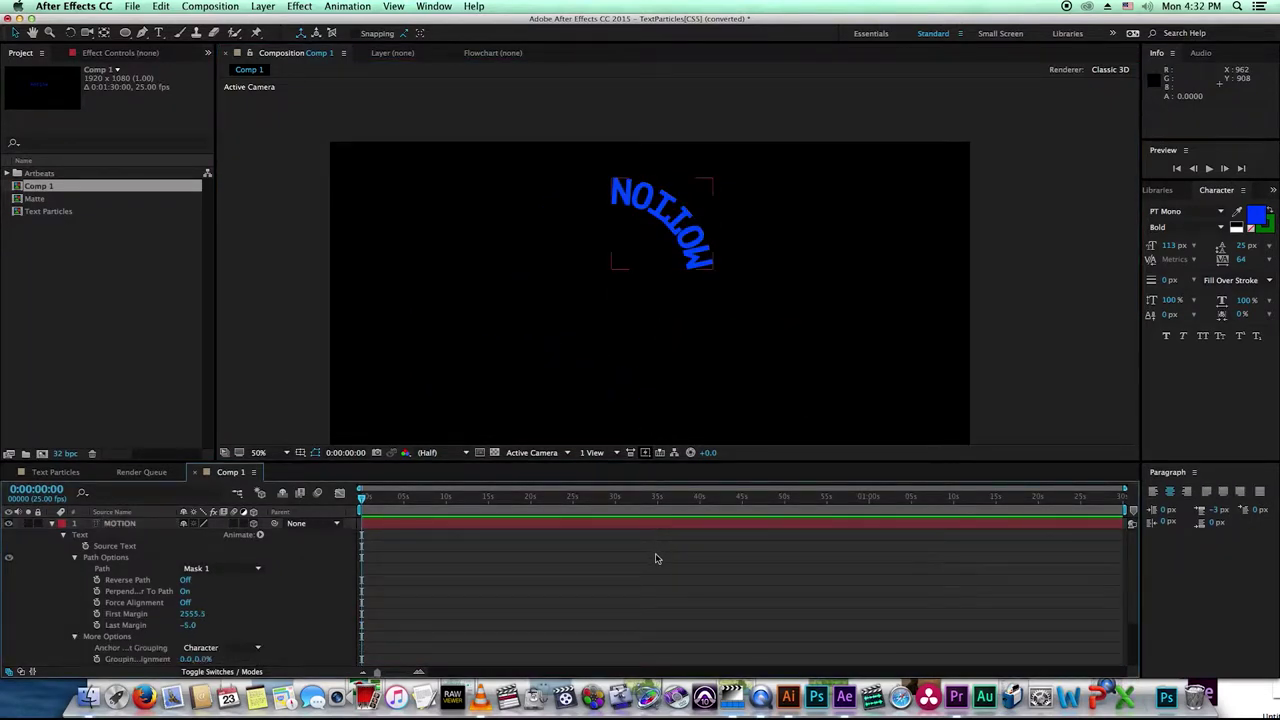
Delete the remaining MOTION layer to empty the composition.
left_click(655, 525)
key("Delete")
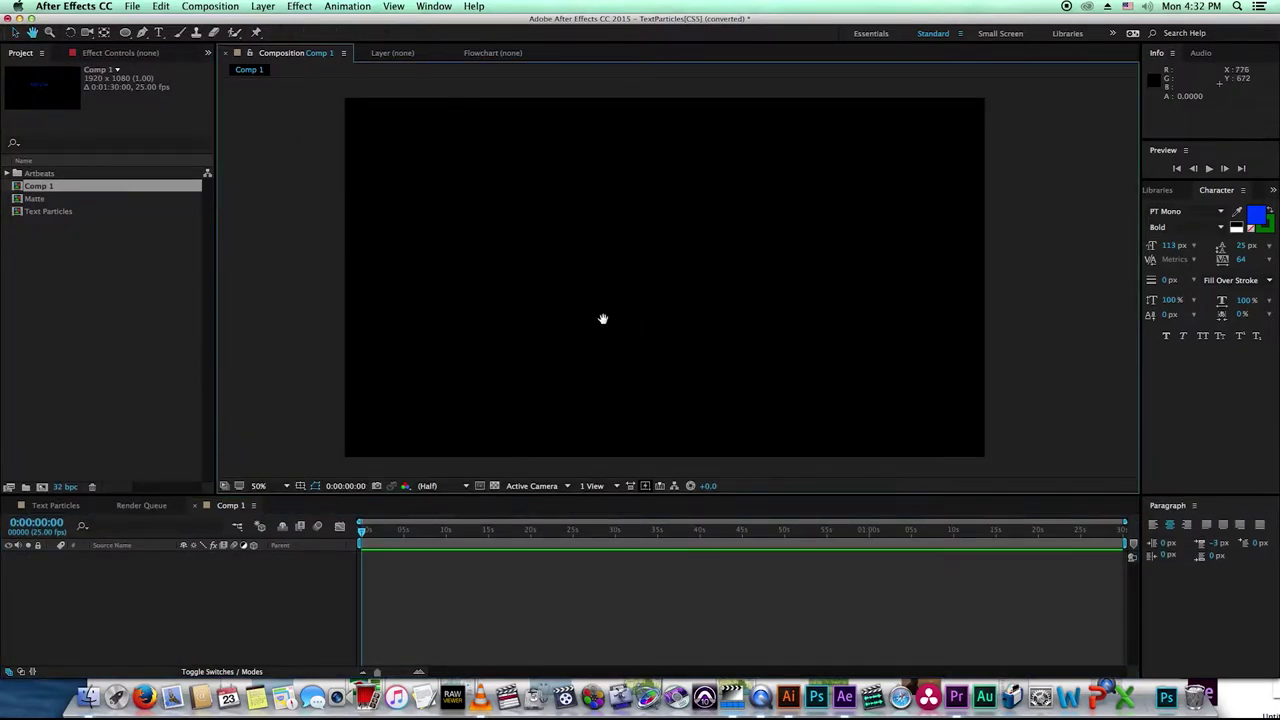
key("v")
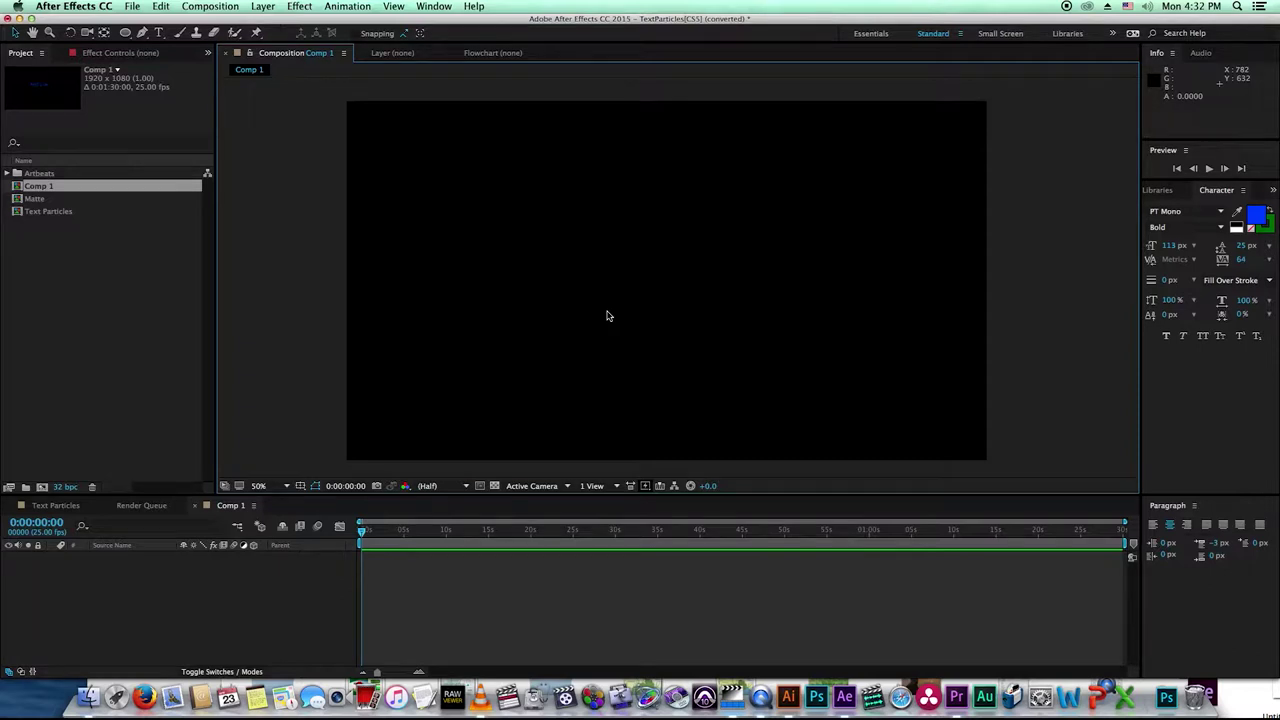
Create a new 'MOTION' text layer, move it toward the centre, and preview.
left_click(160, 34)
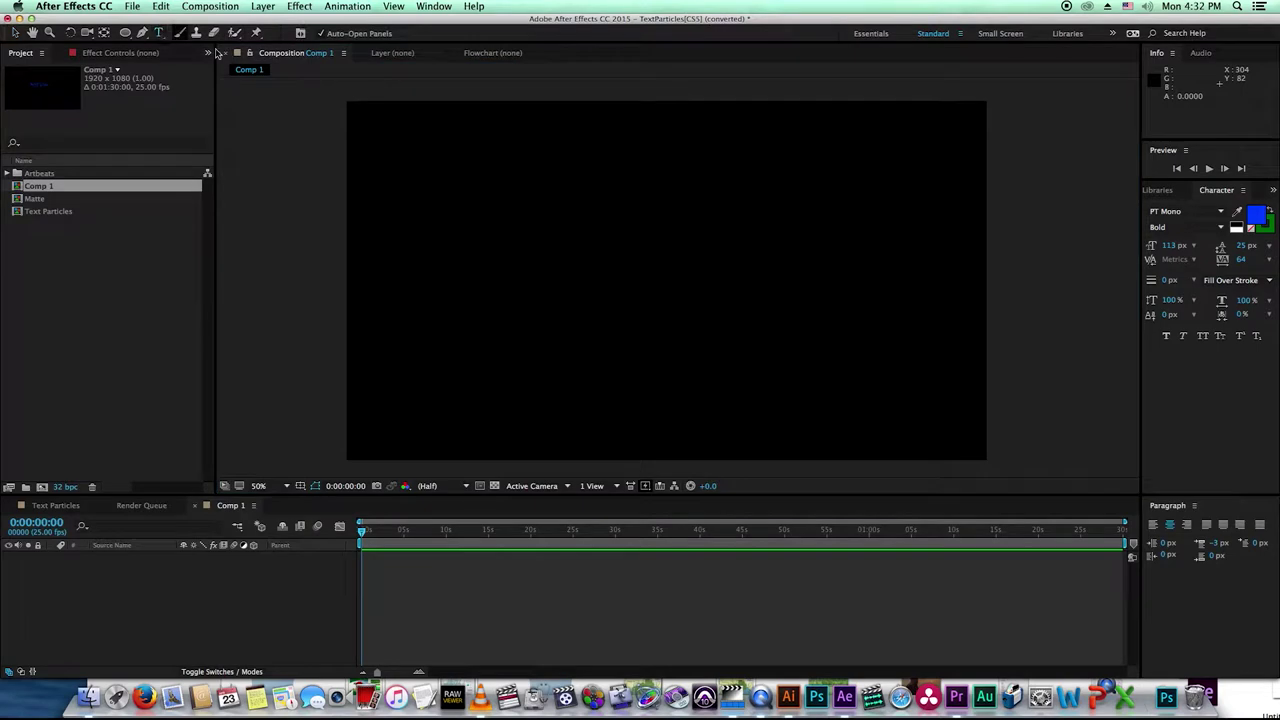
left_click(580, 248)
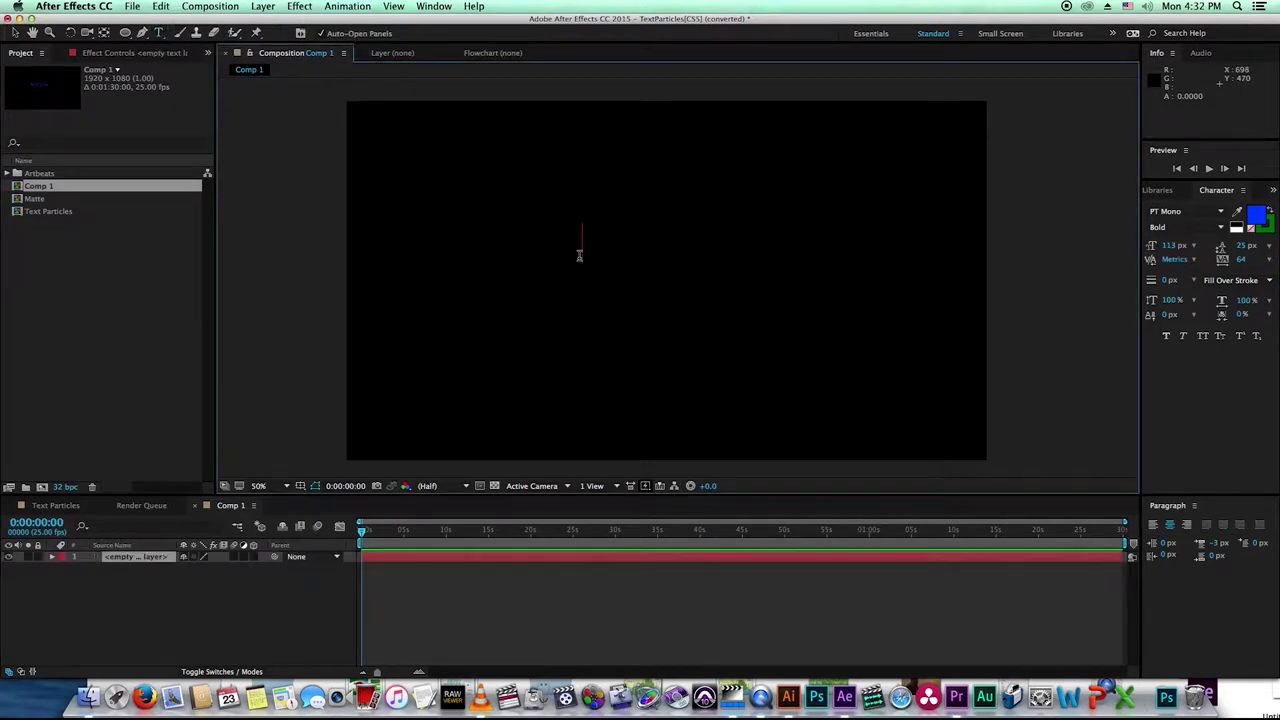
type("MOTI")
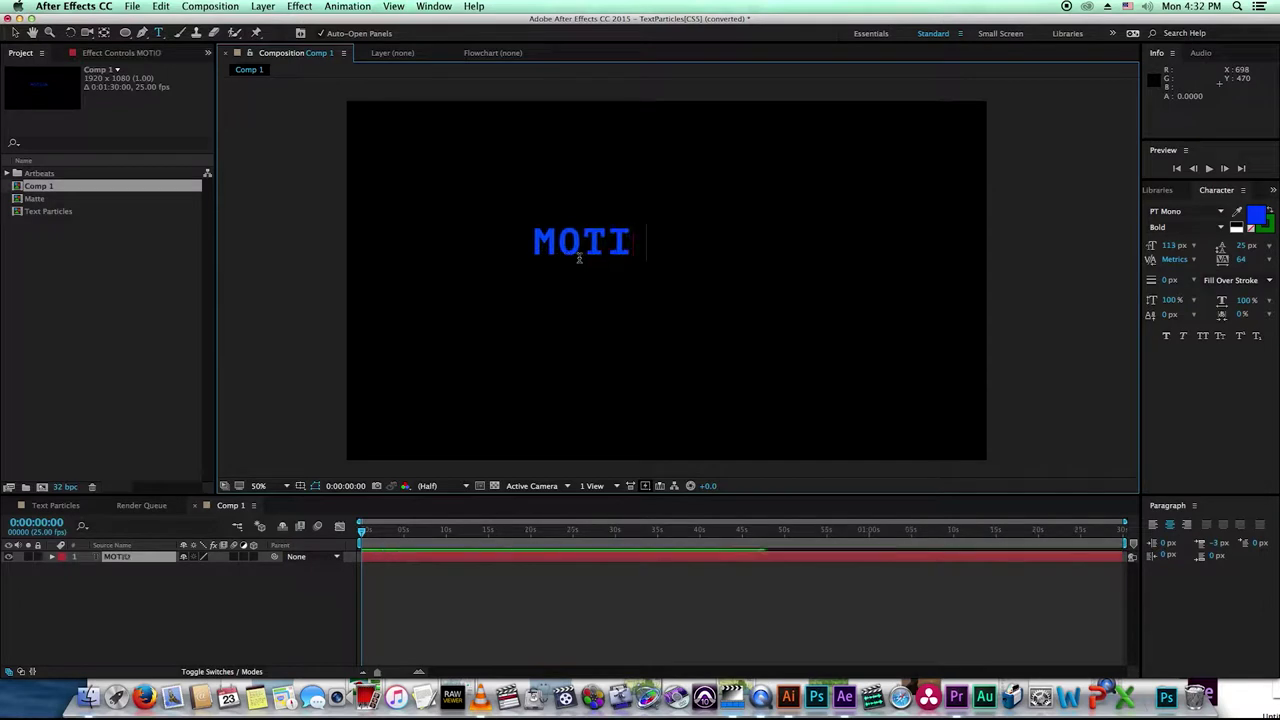
type("ON")
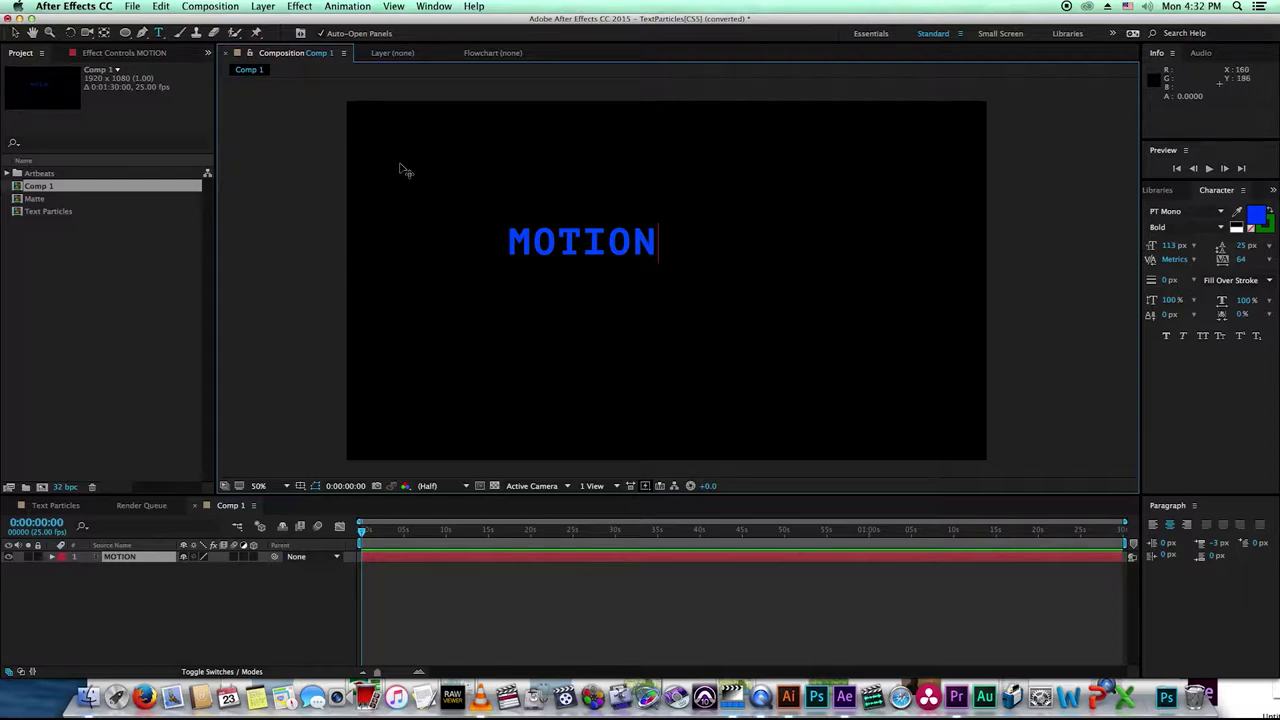
left_click(15, 33)
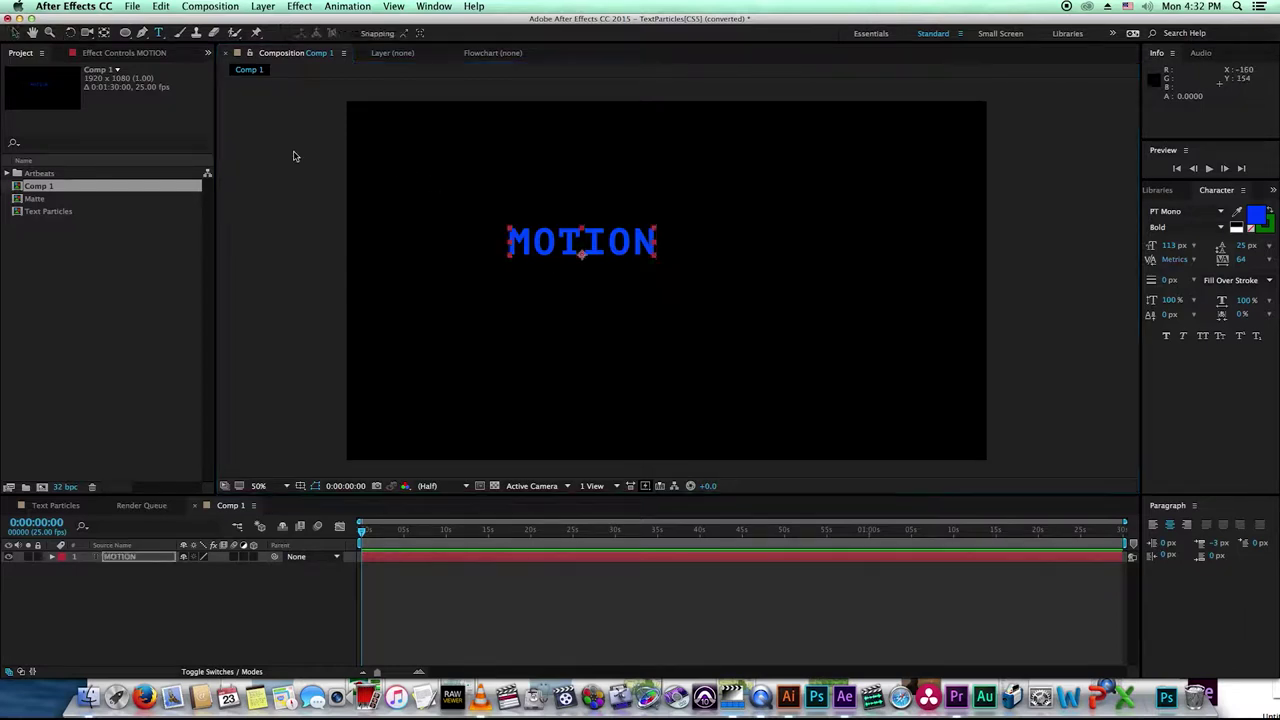
left_click_drag(556, 245, 607, 262)
key("space")
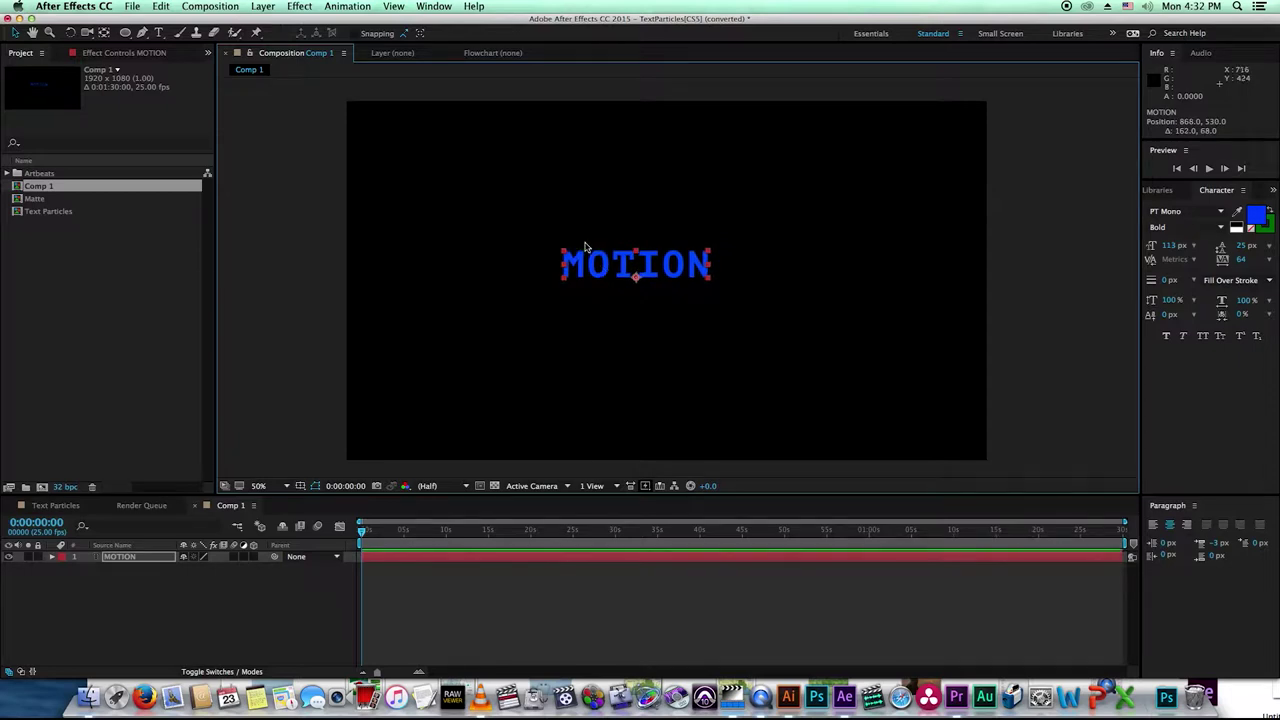
left_click(126, 34)
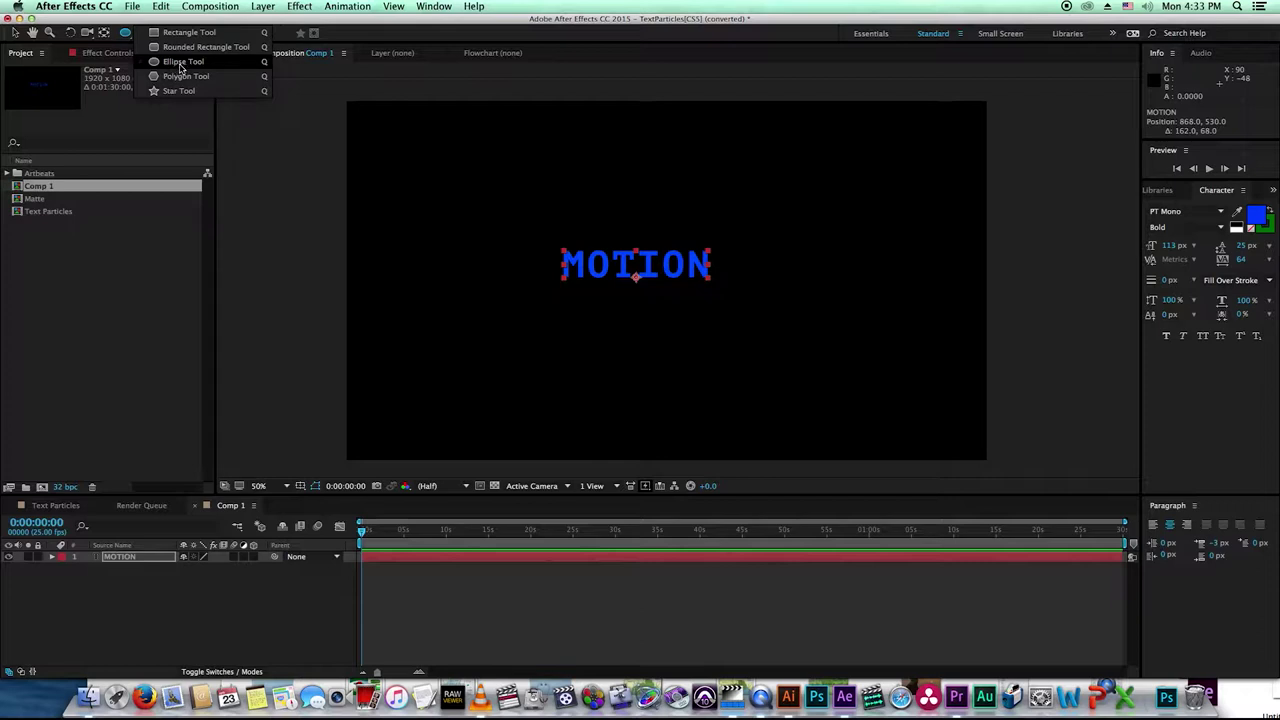
left_click(181, 63)
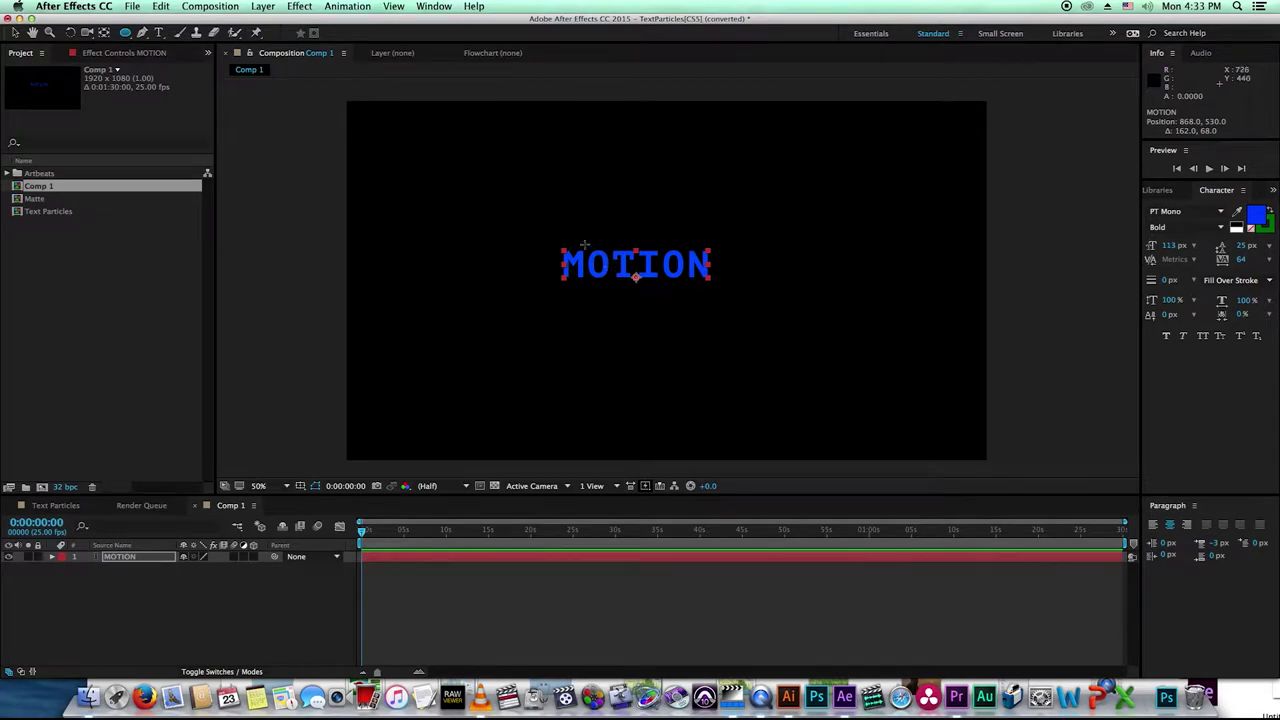
mouse_move(516, 197)
left_mouse_down()
mouse_move(678, 298)
mouse_move(736, 383)
mouse_move(735, 367)
left_mouse_up()
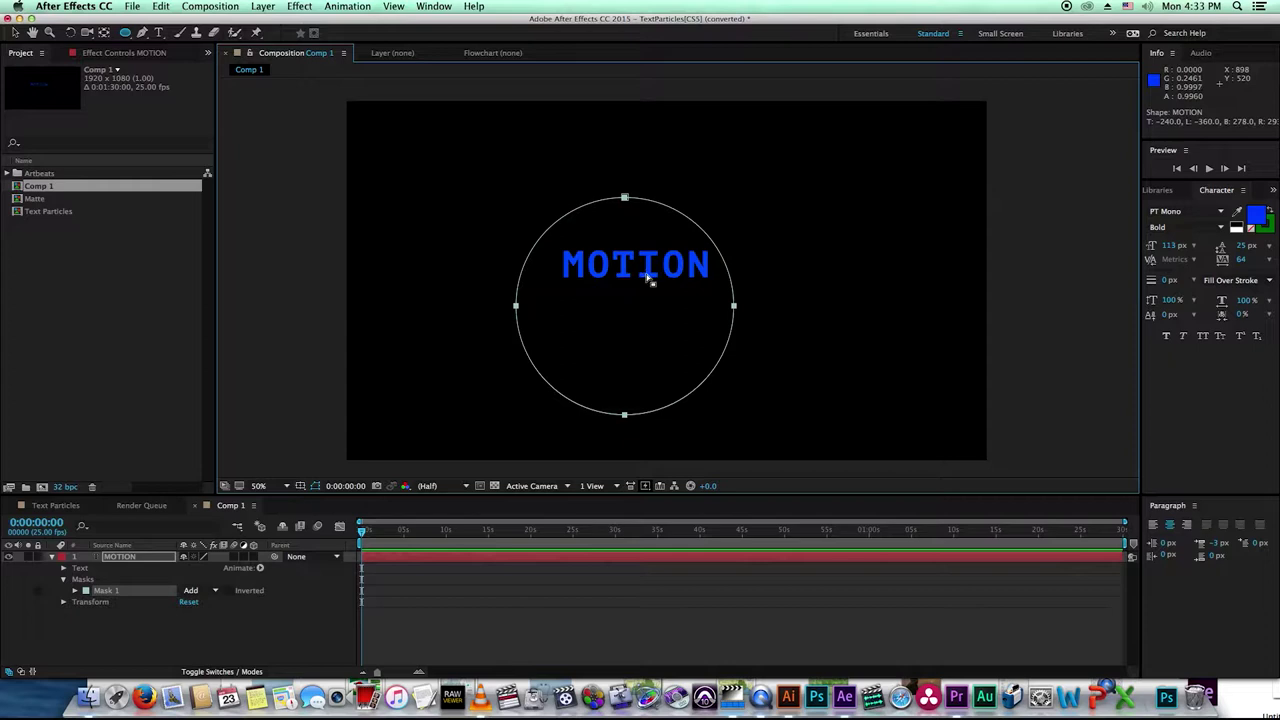
key("Delete")
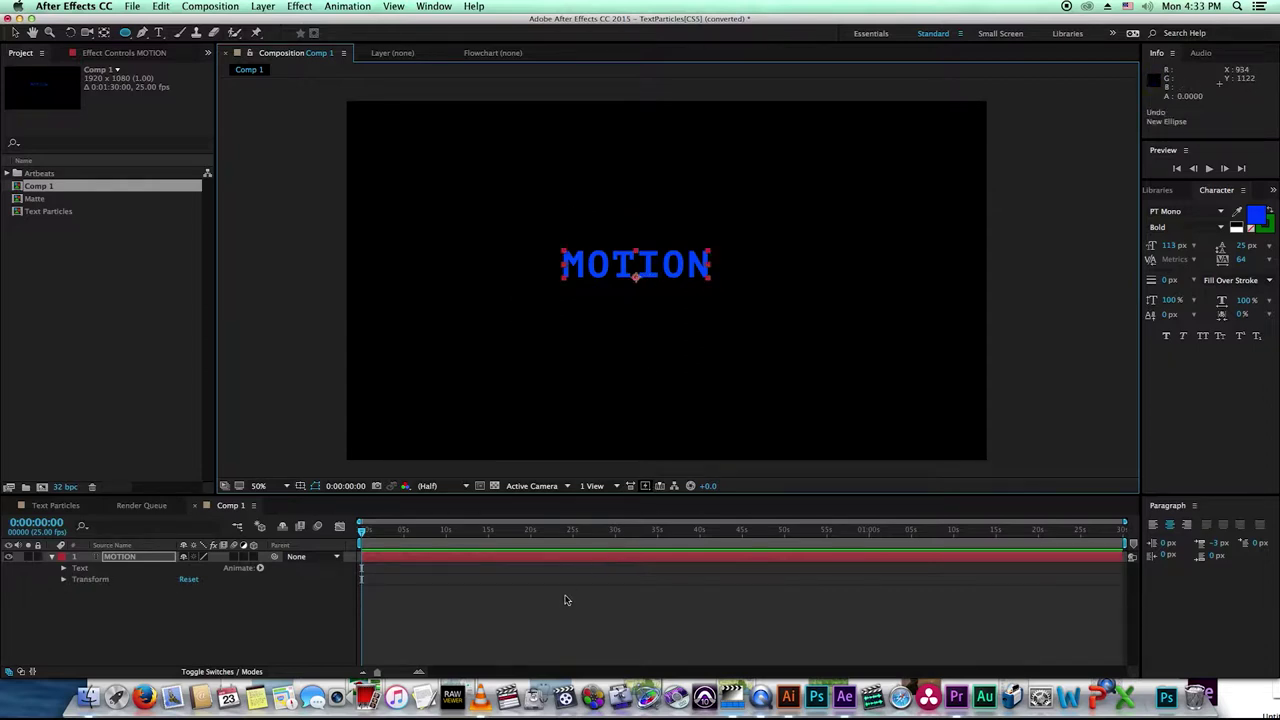
left_click(570, 604)
mouse_move(505, 206)
left_mouse_down()
mouse_move(786, 365)
mouse_move(724, 407)
left_mouse_up()
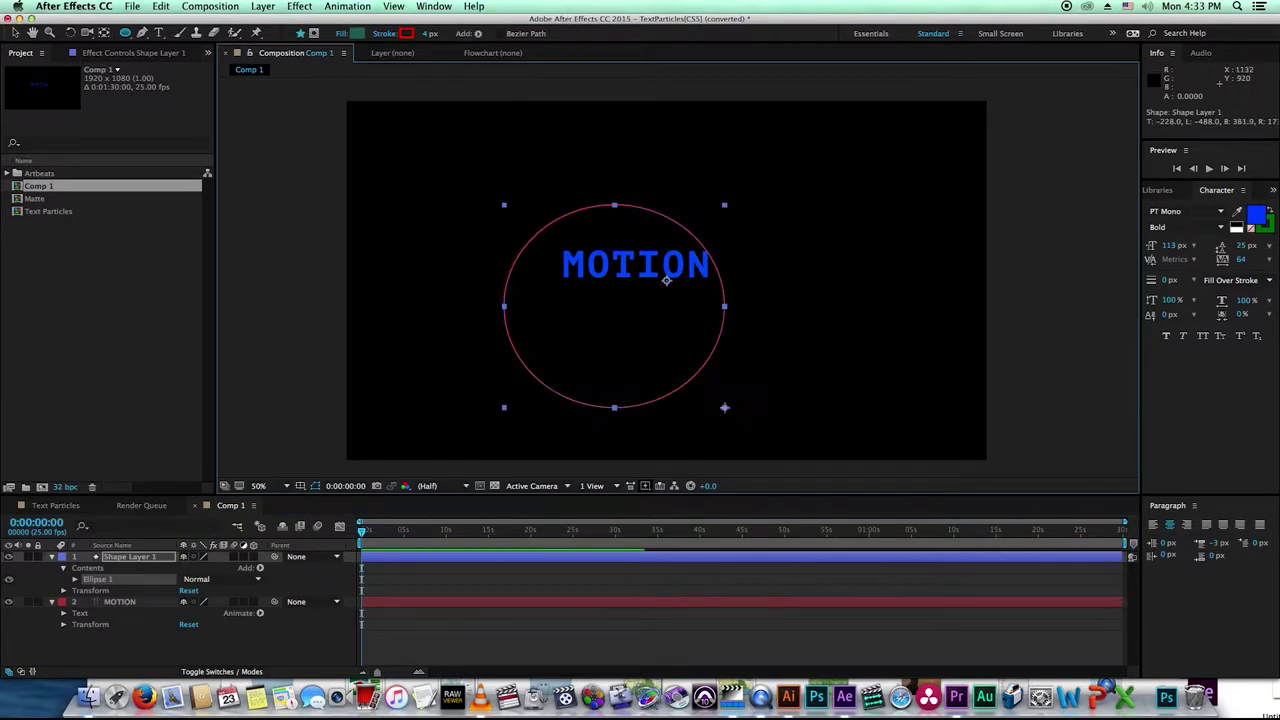
left_click(544, 564)
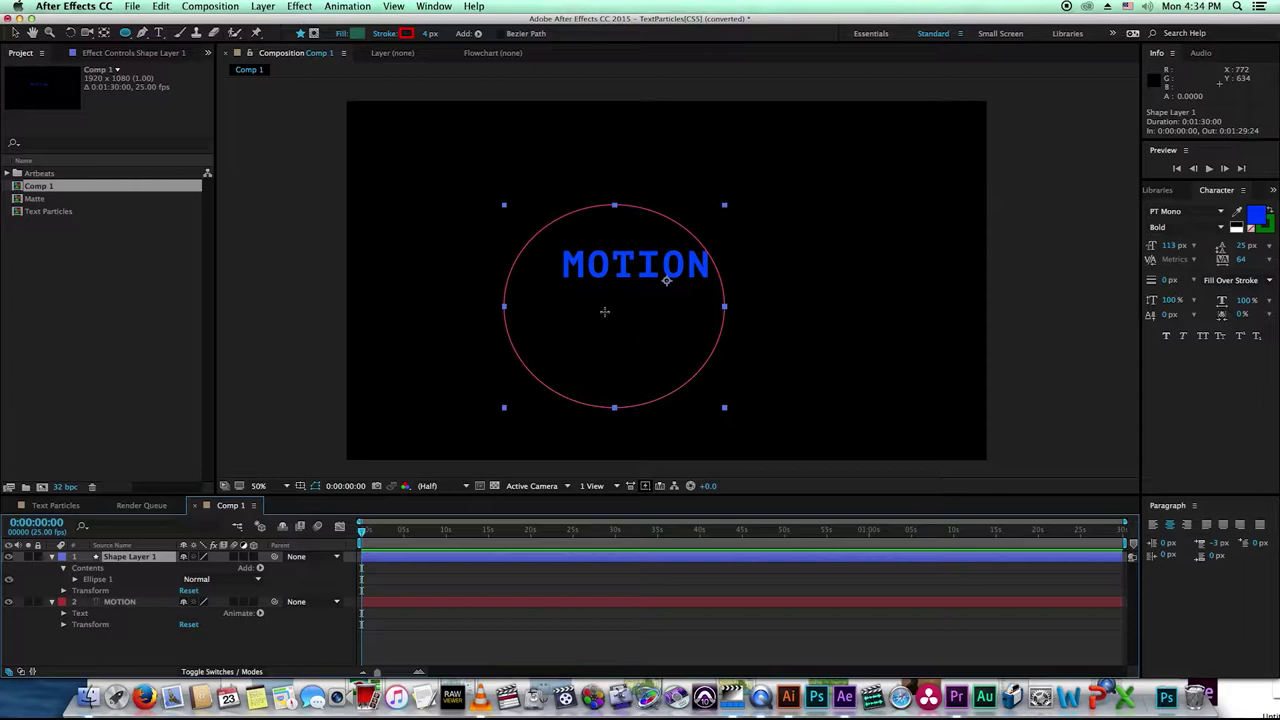
key("super+z")
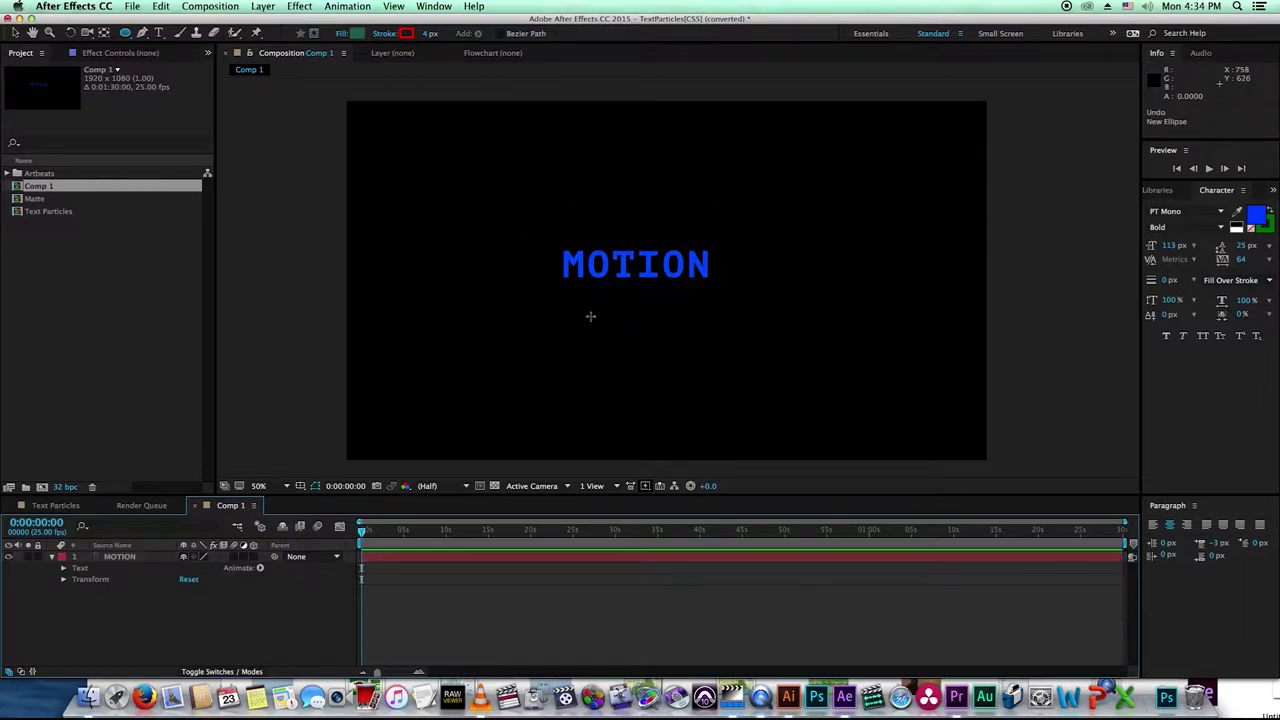
Draw a circular ellipse mask over the MOTION text layer.
left_click(532, 561)
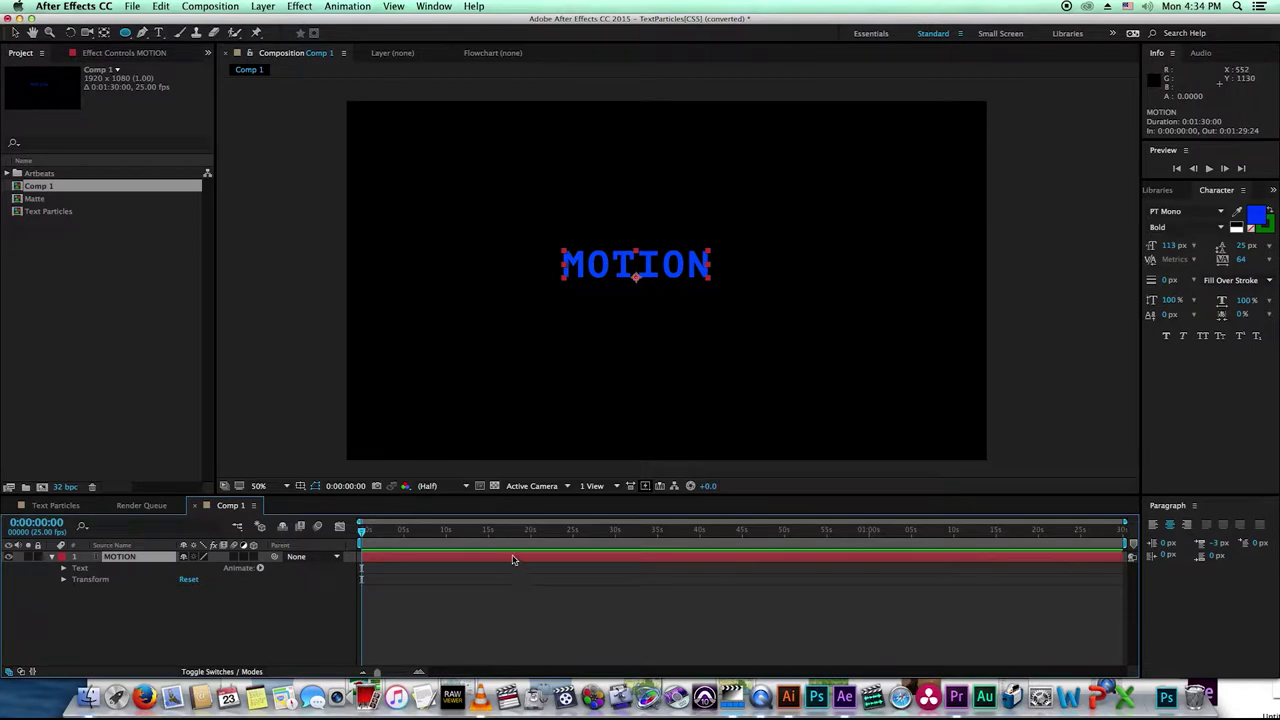
left_click(126, 35)
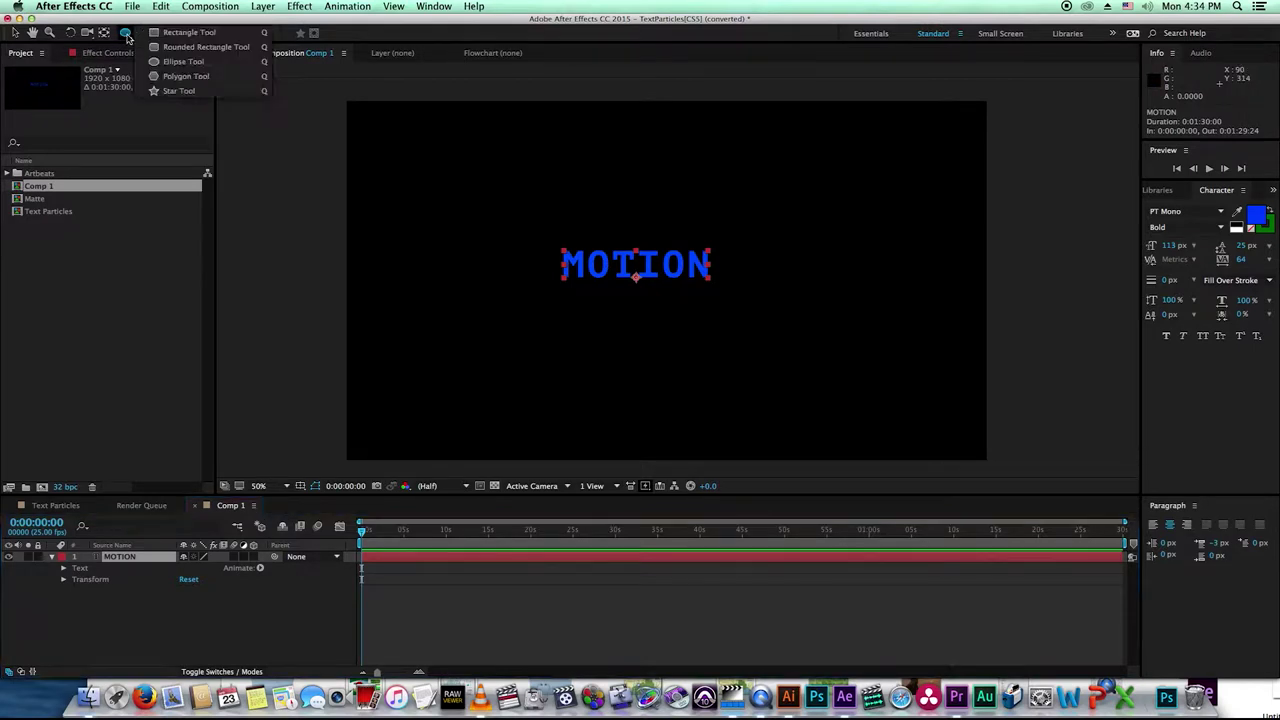
left_click(180, 64)
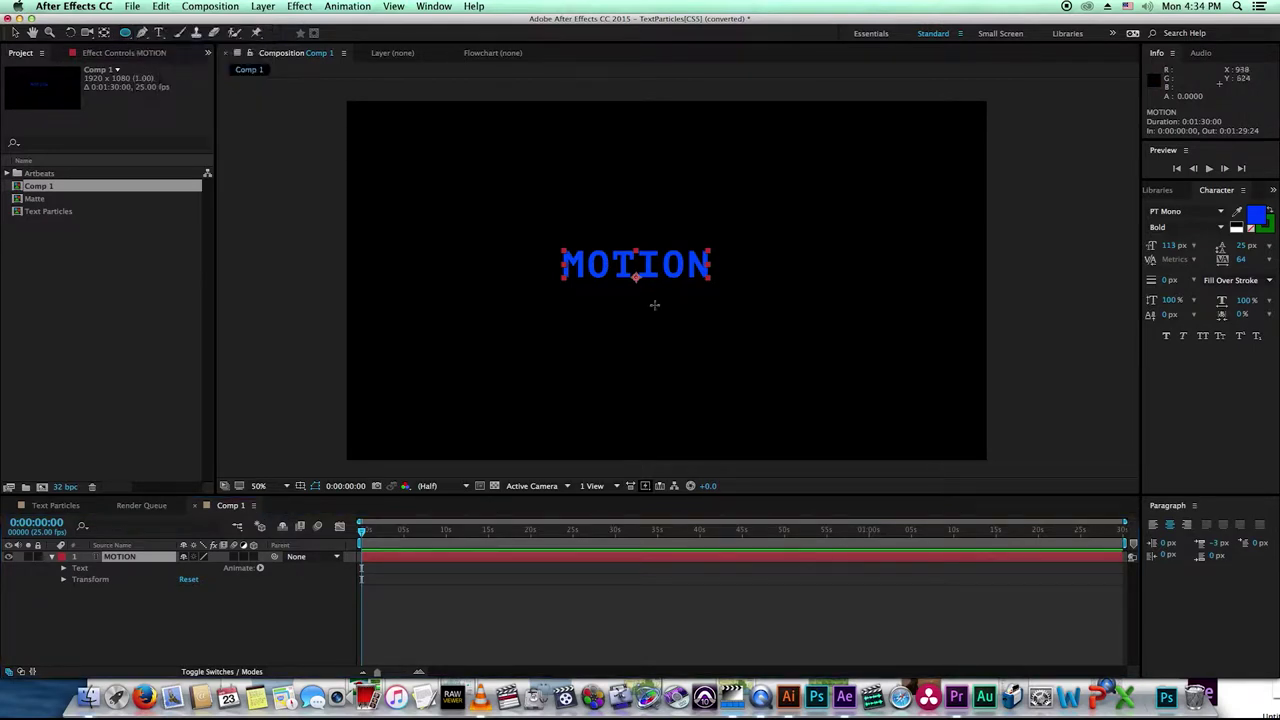
left_click_drag(527, 204, 746, 358)
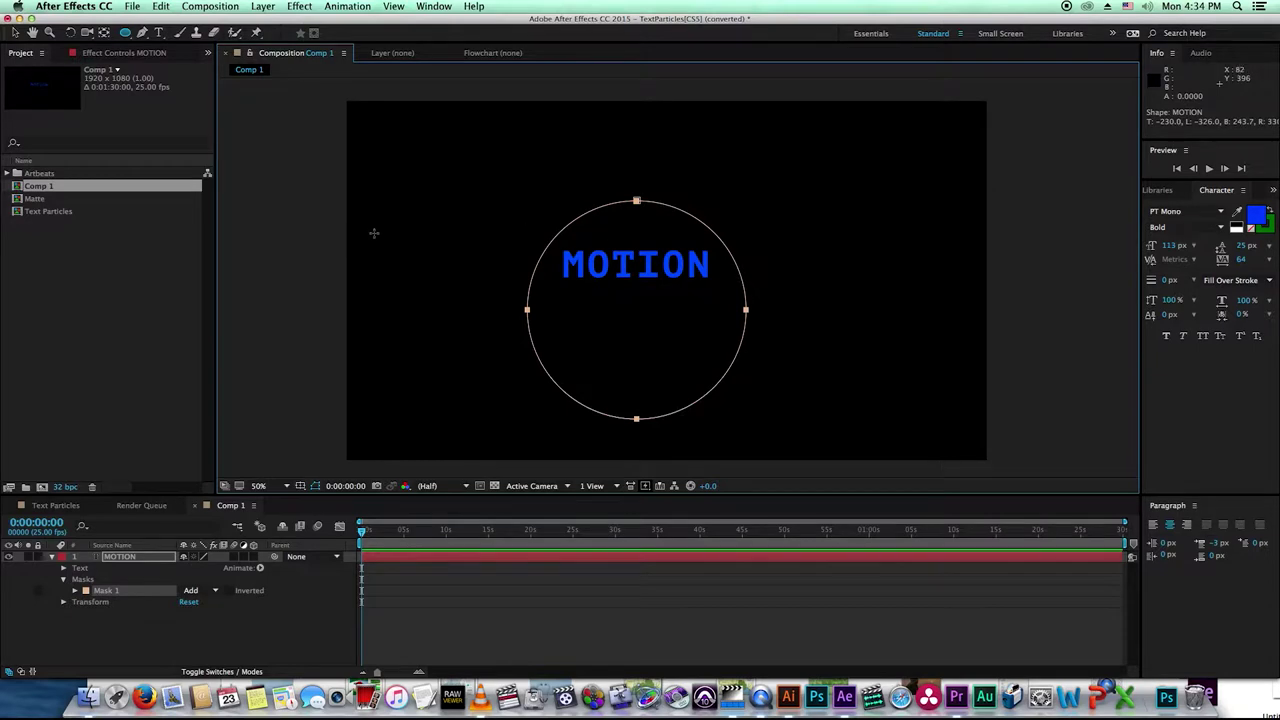
Move Mask 1 up around MOTION and collapse the layer's properties.
left_click(15, 33)
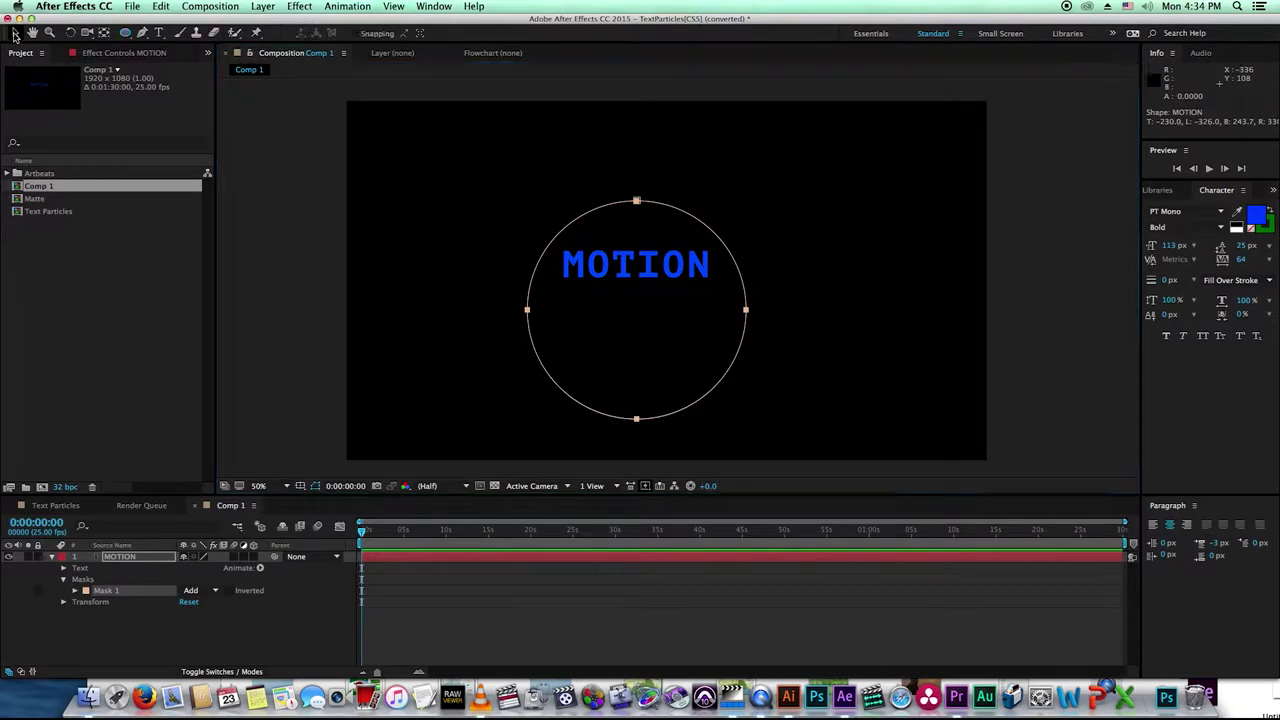
left_click_drag(746, 312, 737, 270)
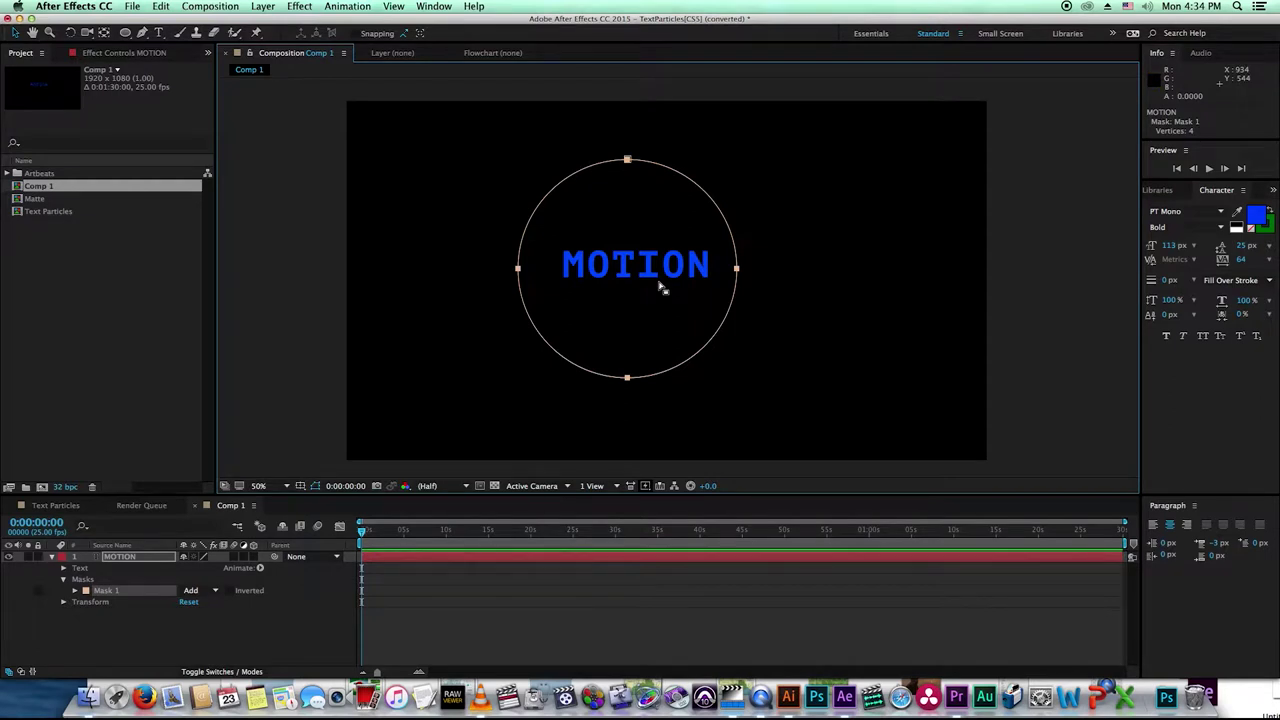
left_click(505, 563)
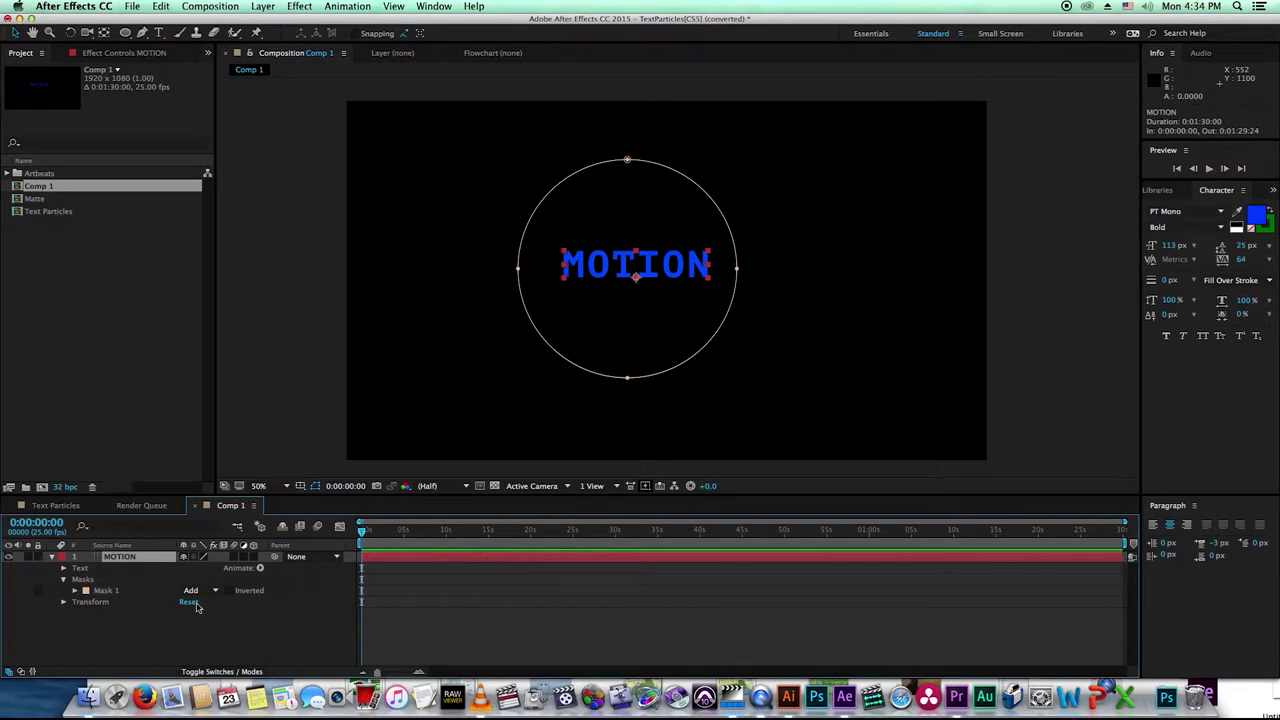
left_click(52, 560)
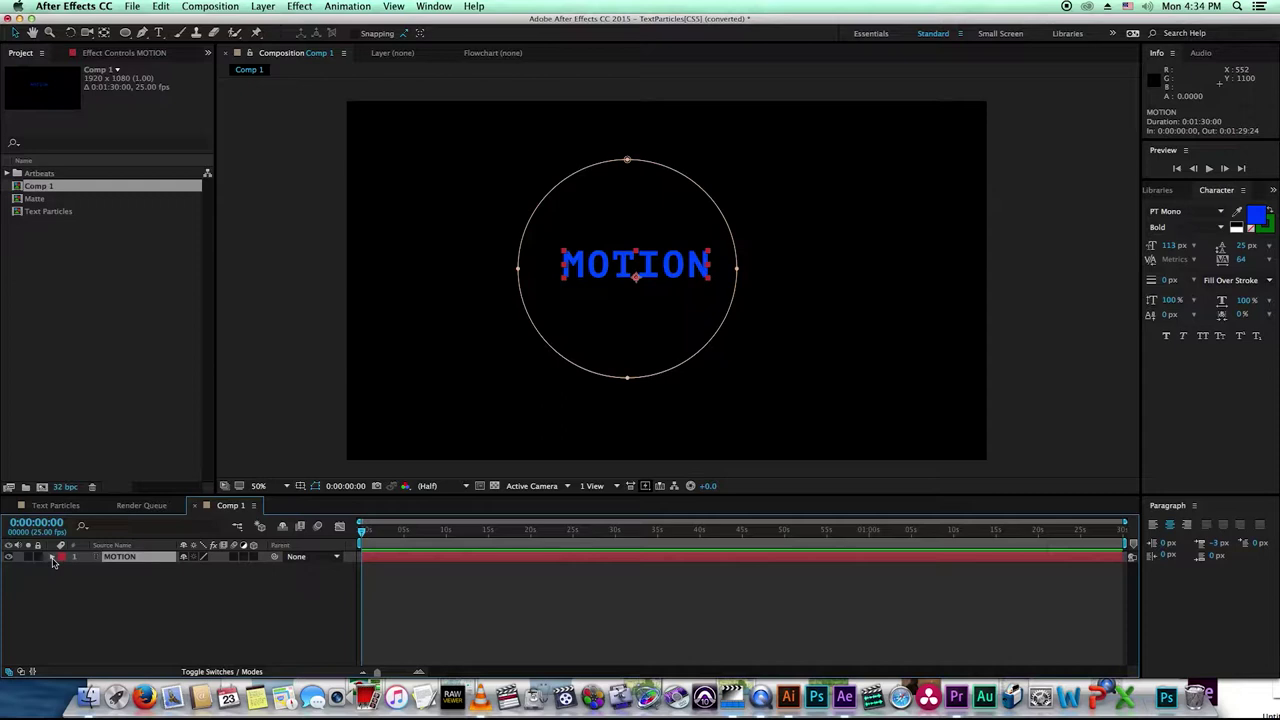
Set the text's Path to Mask 1 and scrub First Margin to 50.8 along the circle's bottom.
left_click(52, 559)
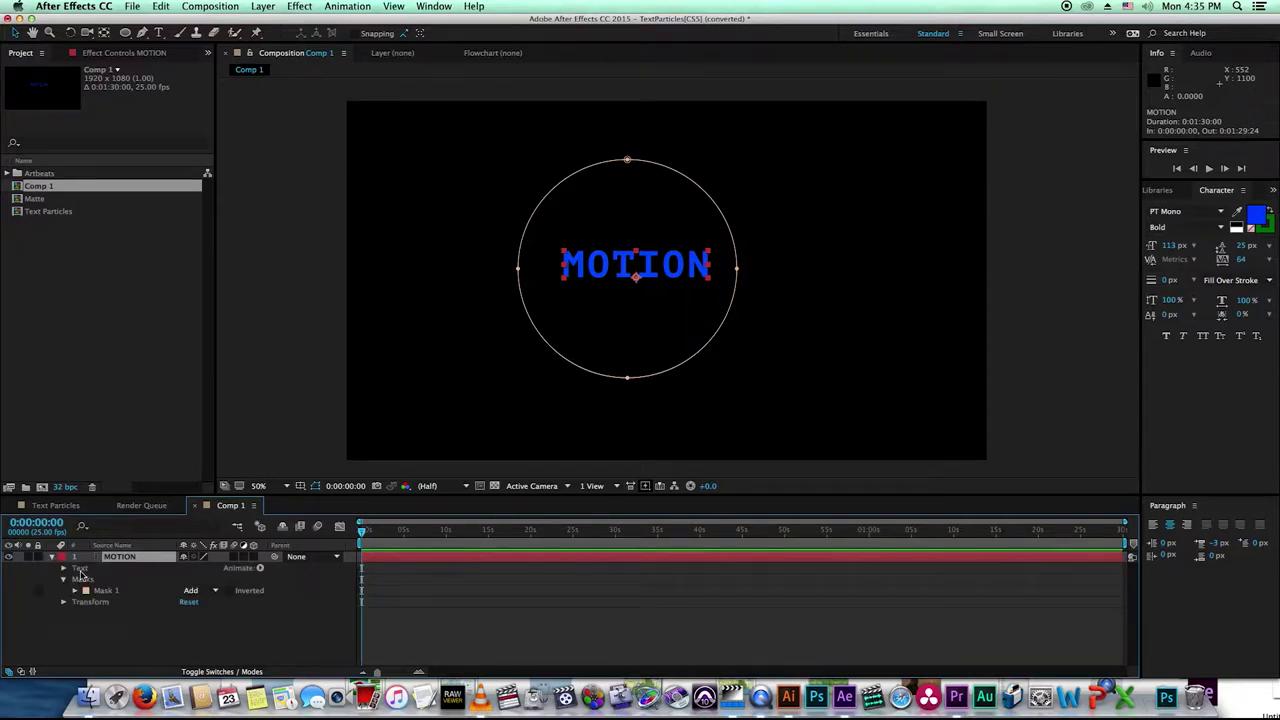
left_click(64, 568)
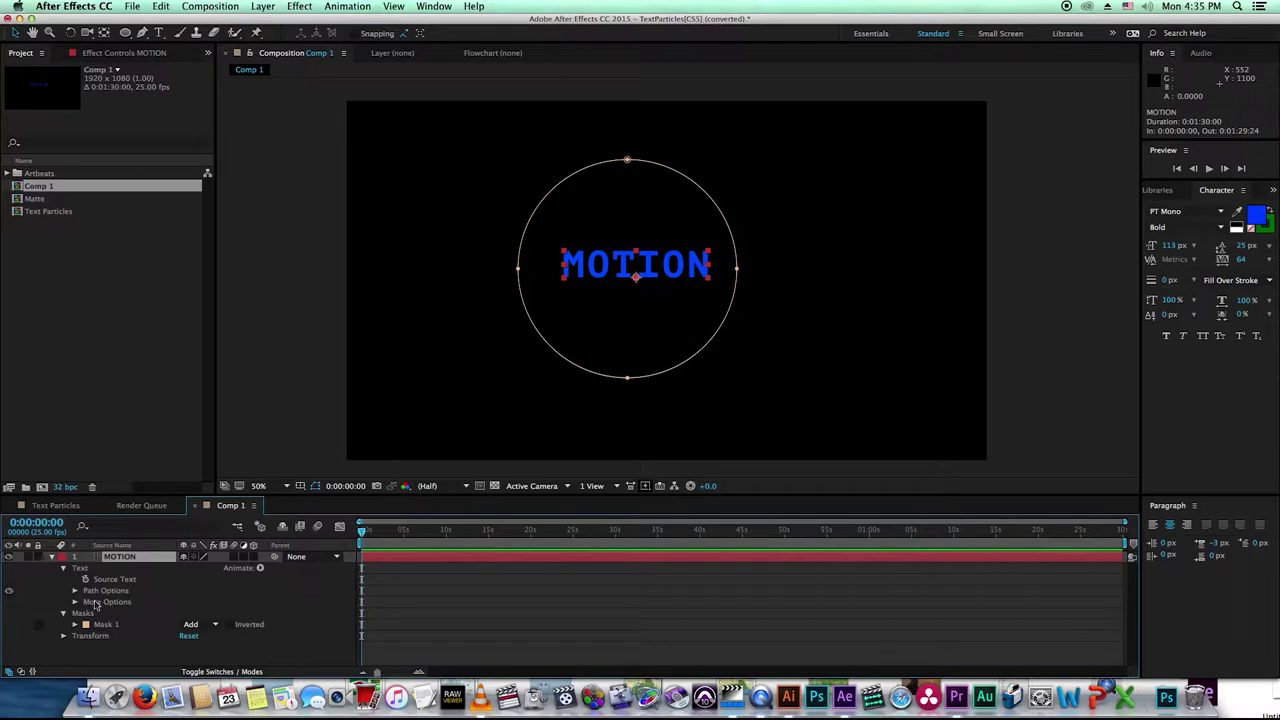
left_click(75, 591)
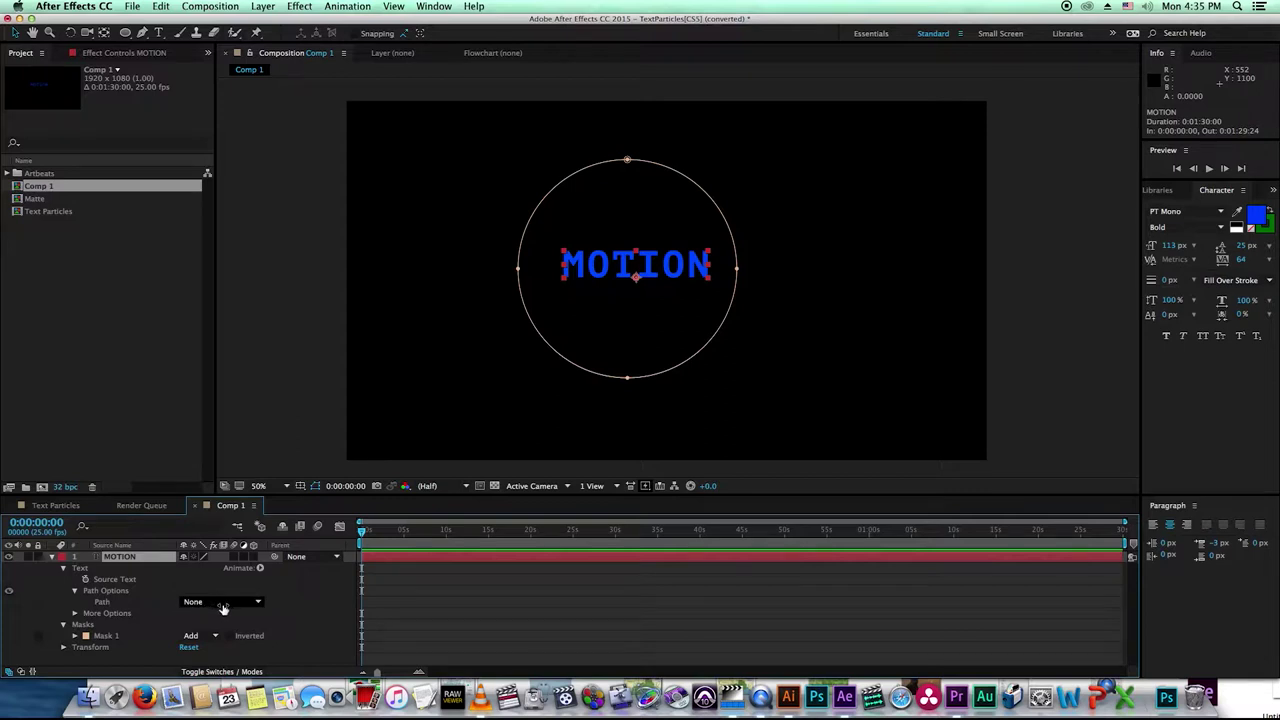
left_click(226, 605)
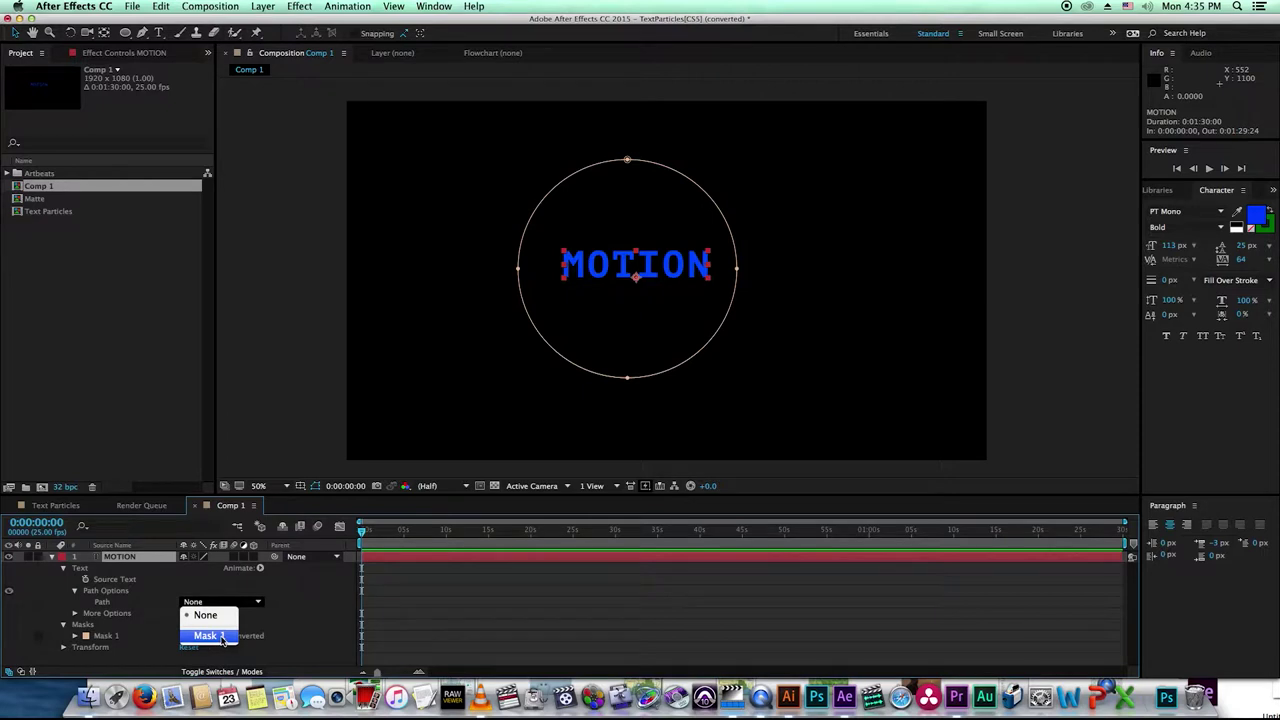
left_click(215, 637)
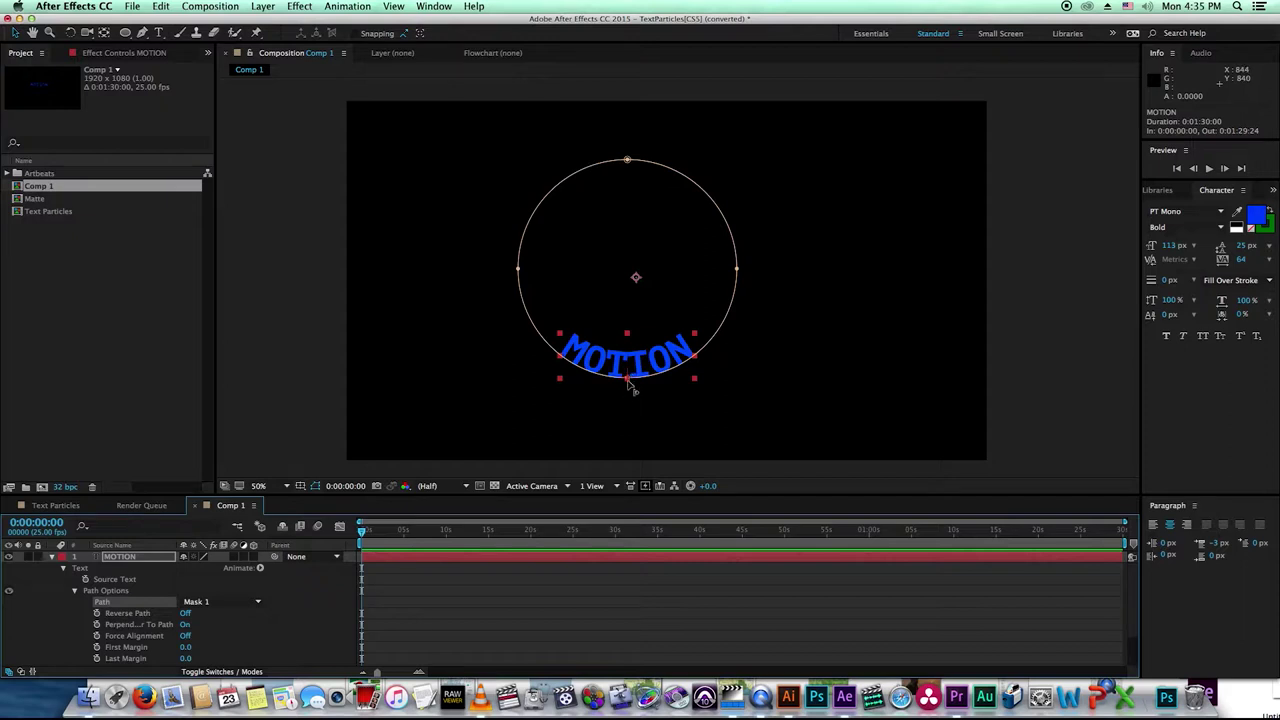
mouse_move(629, 386)
left_mouse_down()
mouse_move(598, 373)
mouse_move(697, 253)
mouse_move(661, 331)
mouse_move(639, 341)
left_mouse_up()
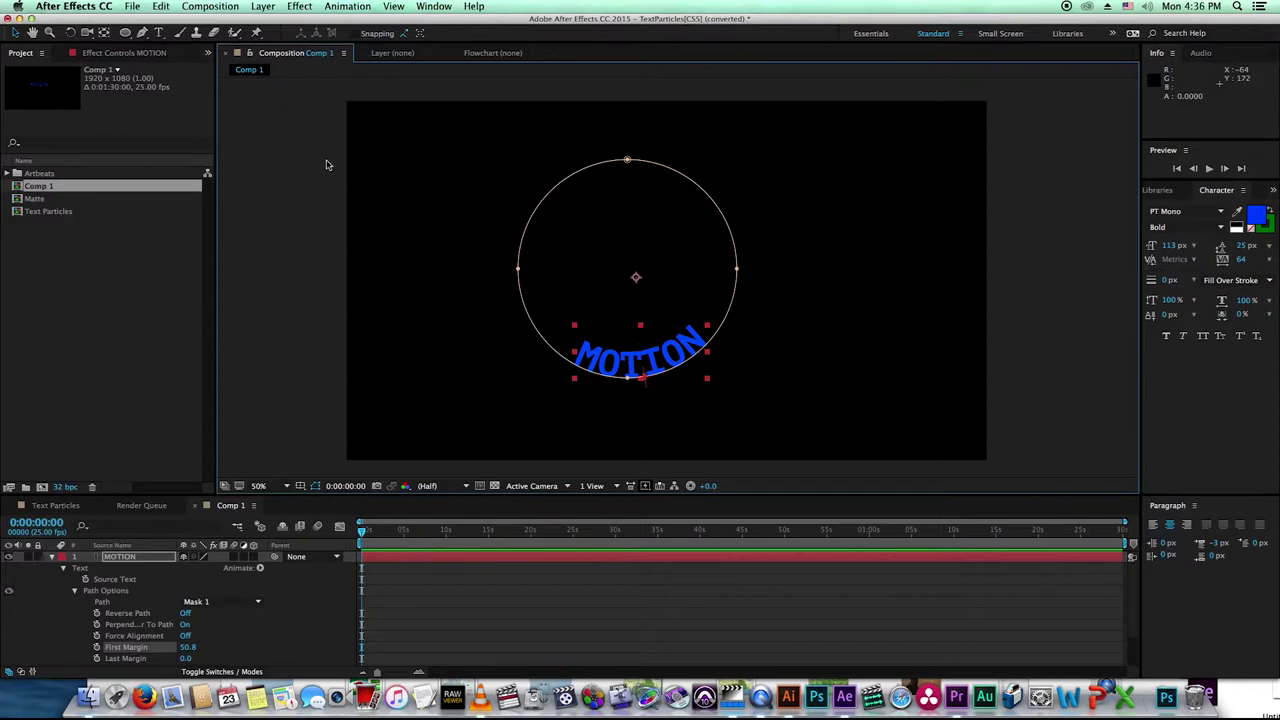
left_click(159, 33)
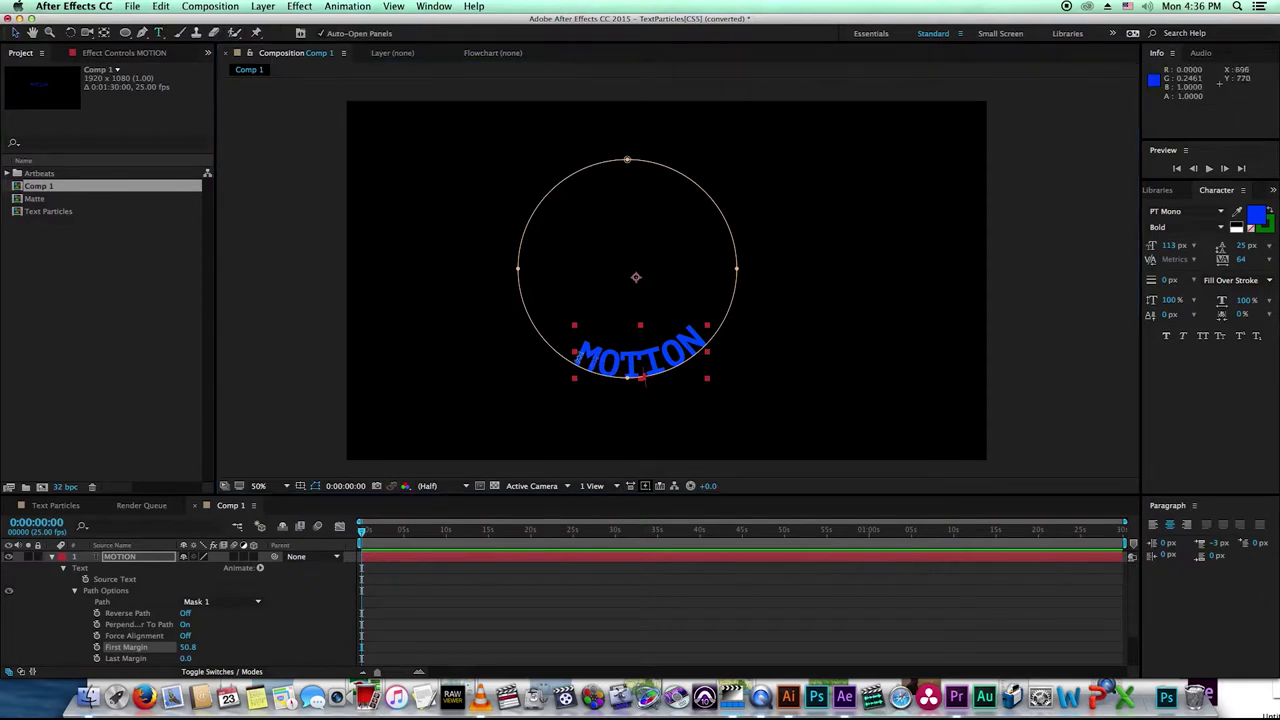
Select the MOTION letters and raise their tracking to 266, undoing a trial font-size increase.
left_click_drag(576, 357, 675, 354)
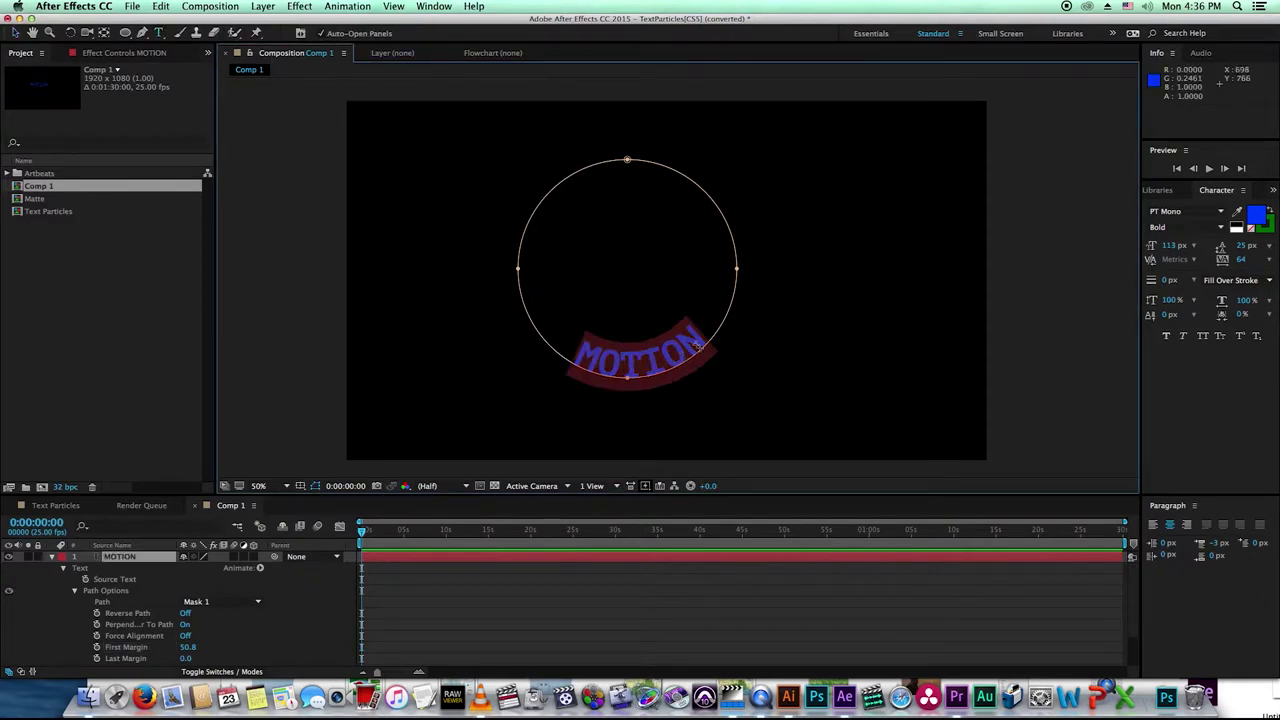
left_click_drag(1172, 245, 1197, 246)
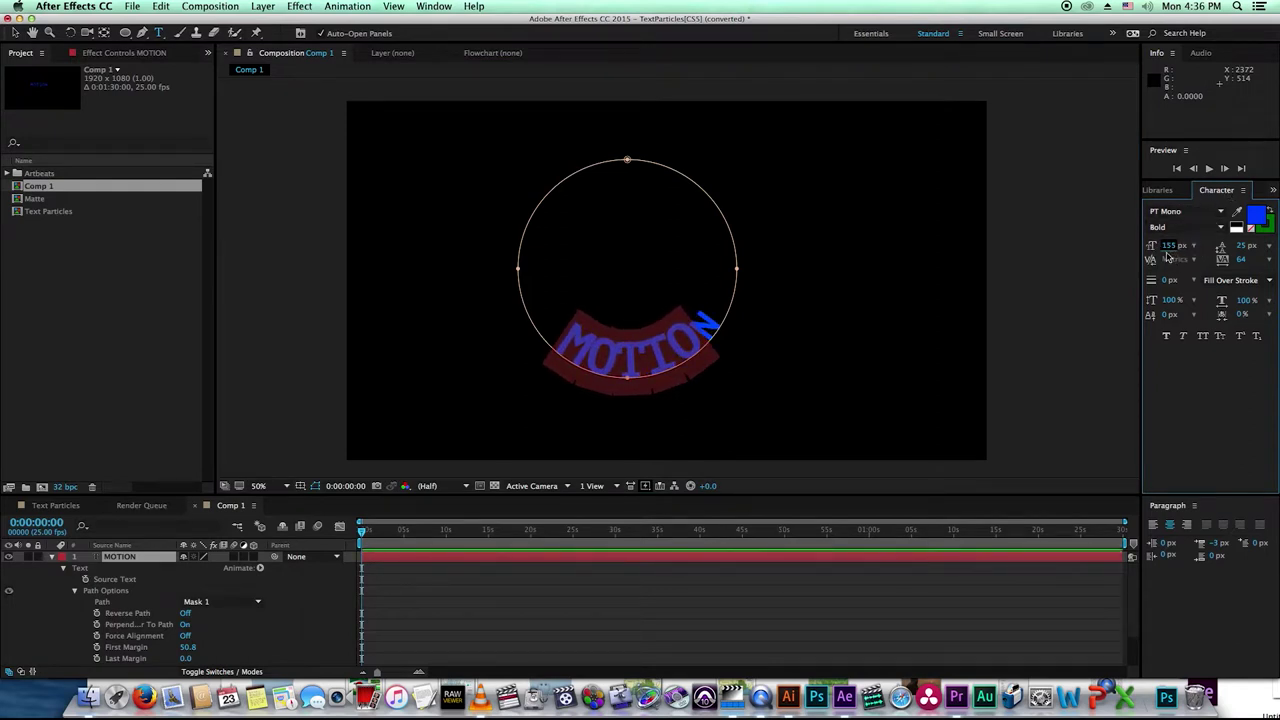
key("super+z")
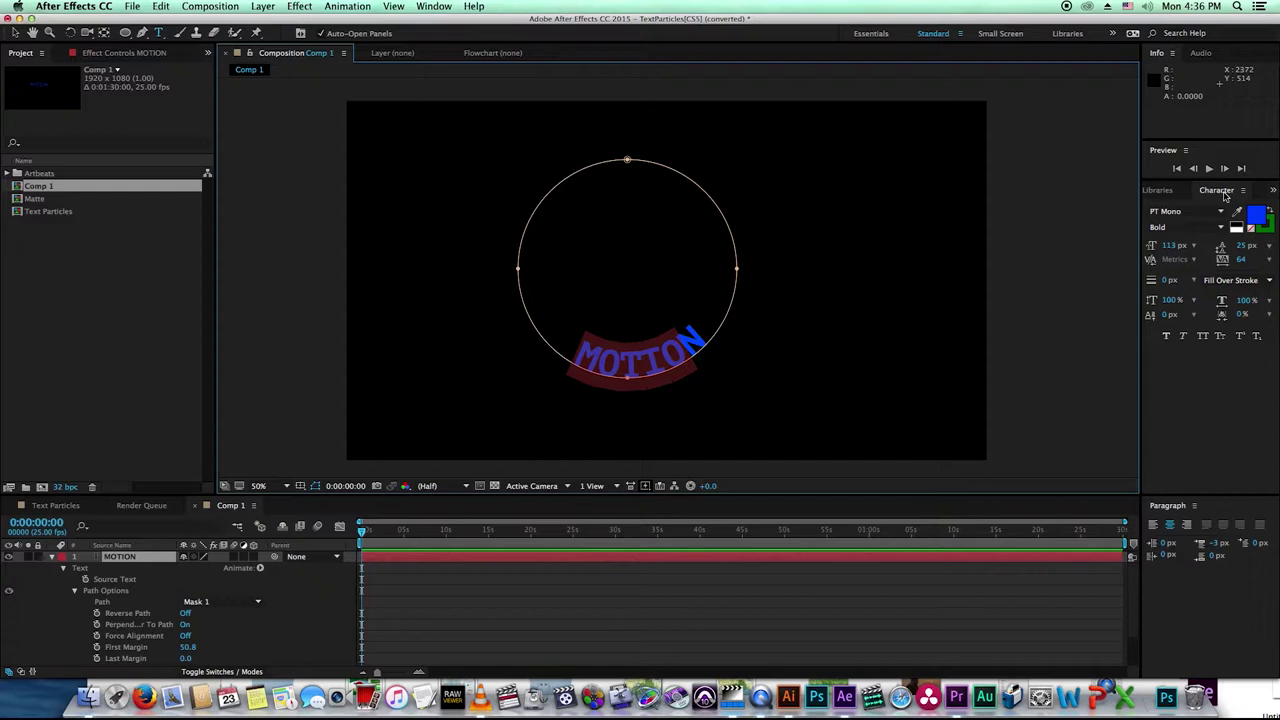
left_click(434, 7)
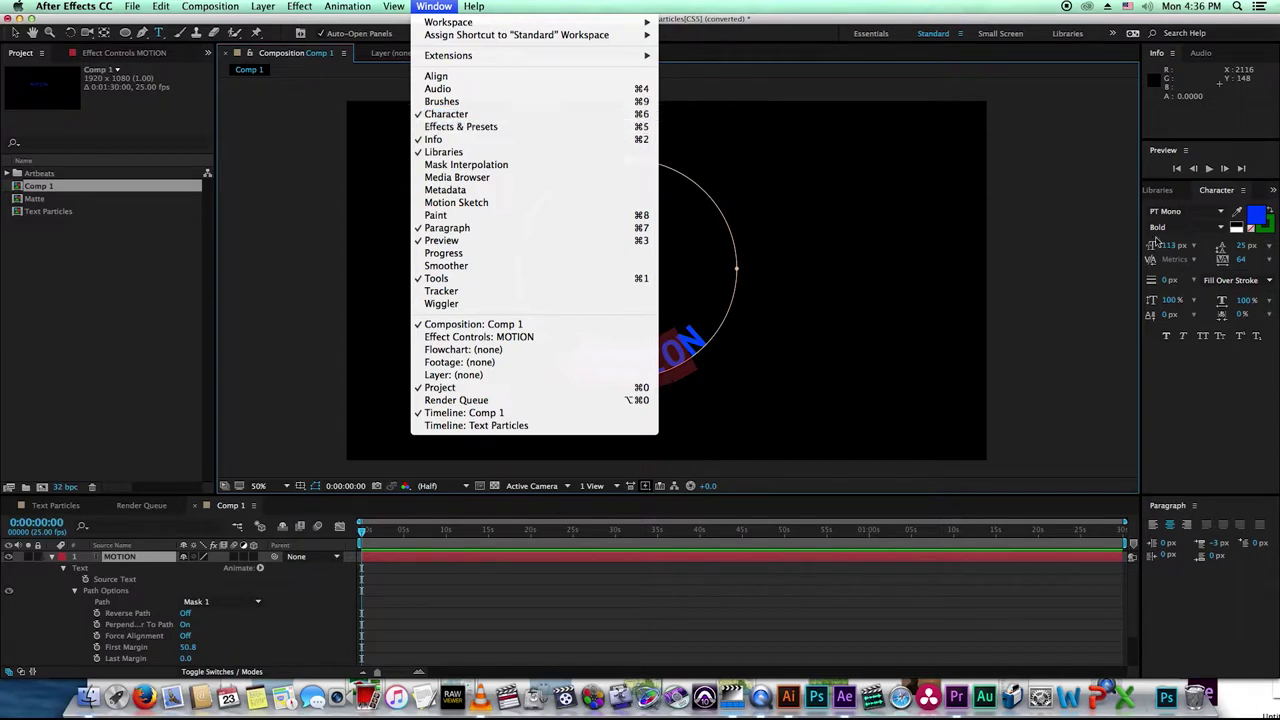
left_click(1200, 423)
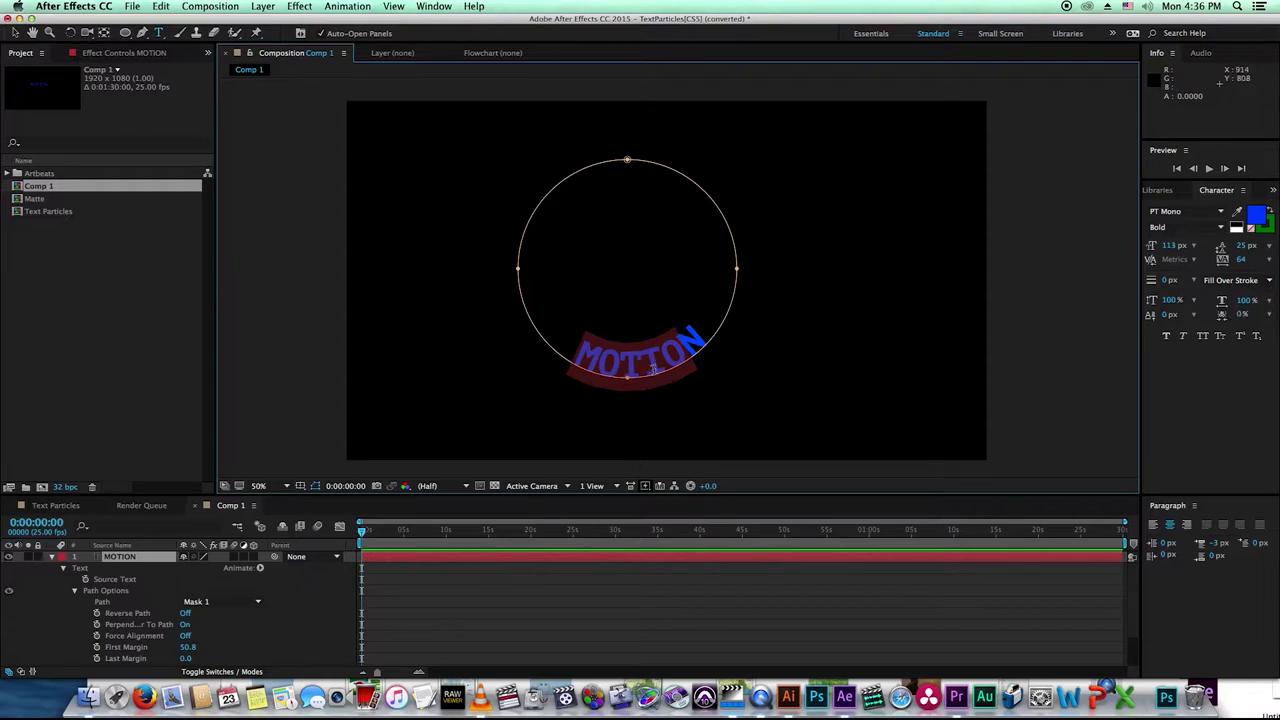
mouse_move(1241, 260)
left_mouse_down()
mouse_move(1255, 262)
mouse_move(1276, 230)
left_mouse_up()
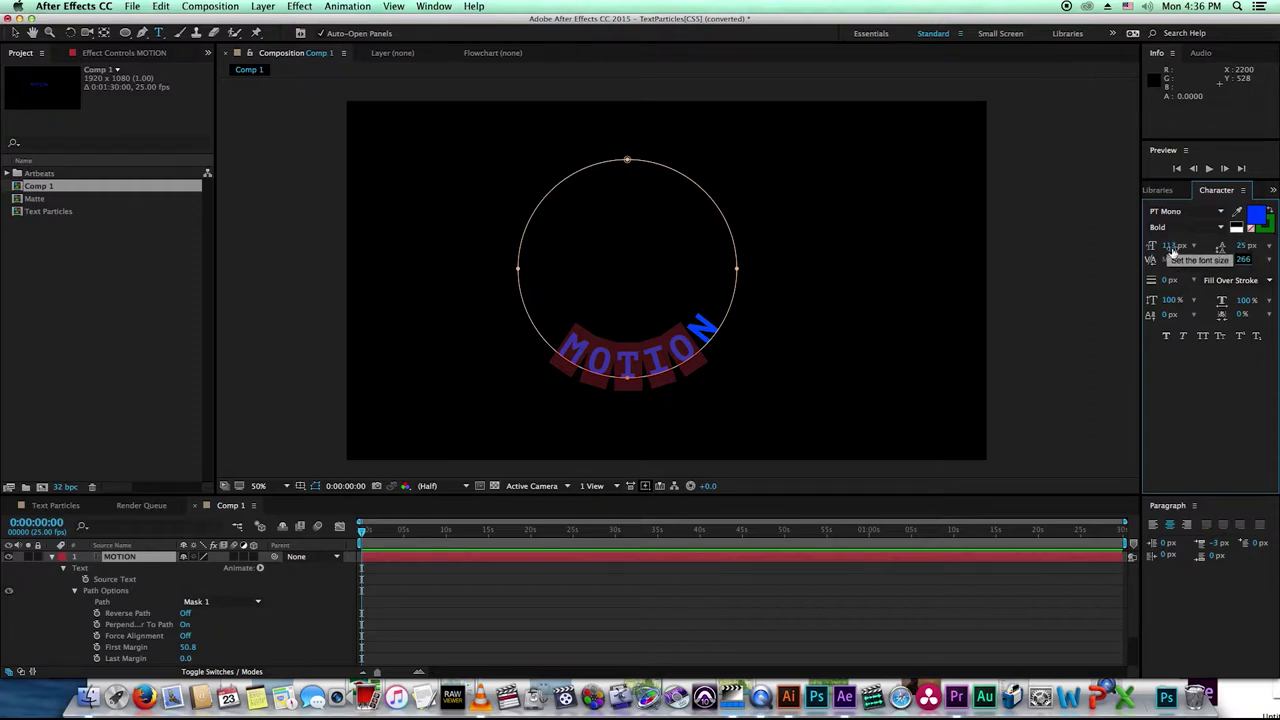
Fill every MOTION letter with orange (FFB900), reselecting all letters to apply it fully.
left_click(1257, 218)
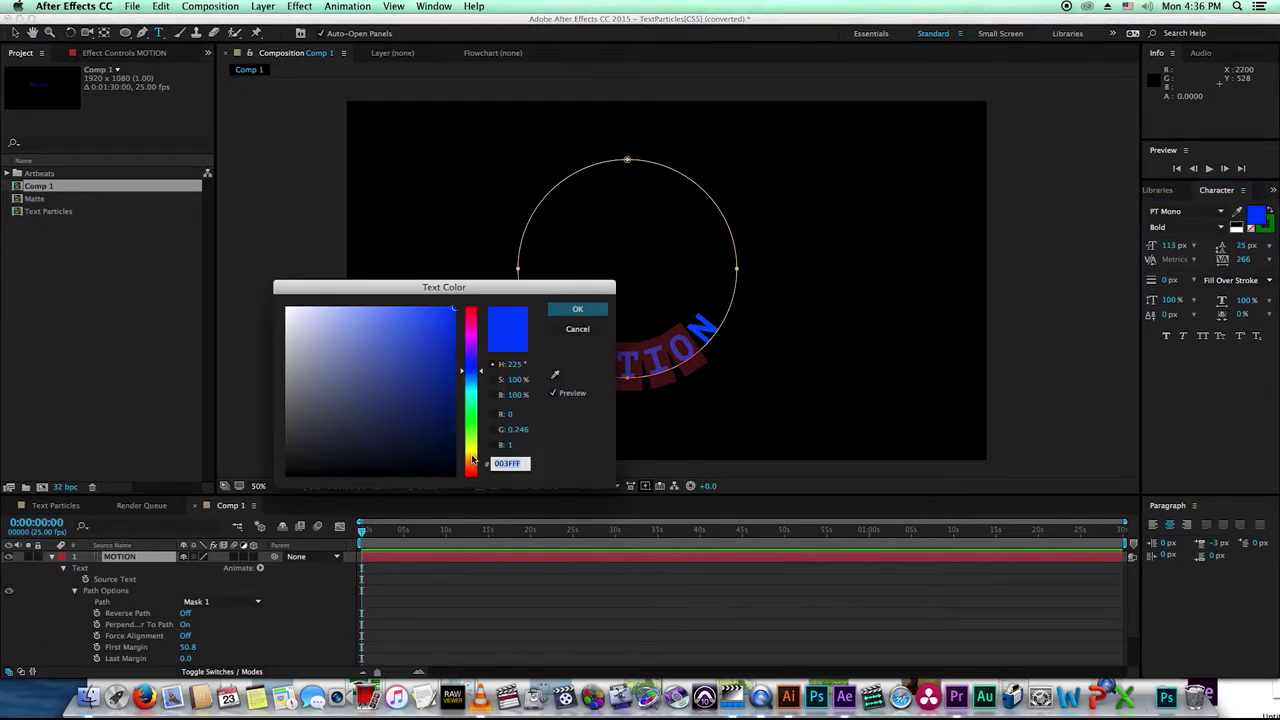
left_click(472, 460)
left_click(577, 309)
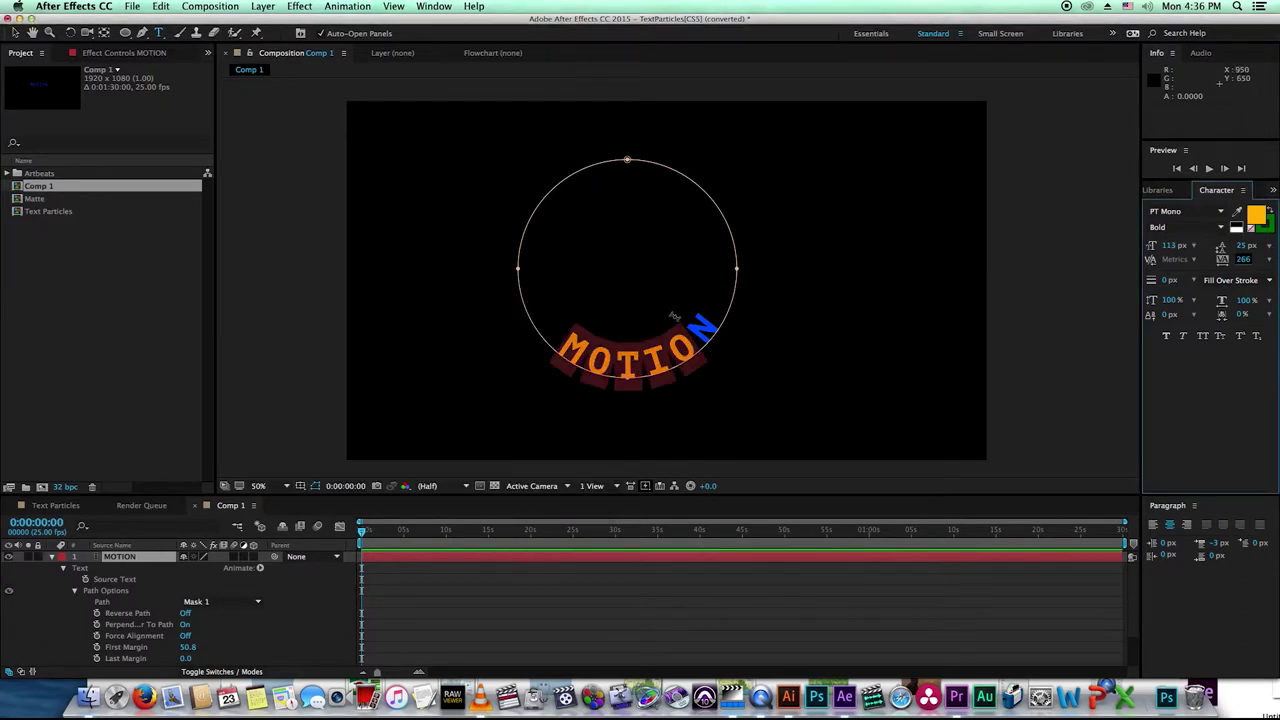
left_click_drag(715, 322, 543, 377)
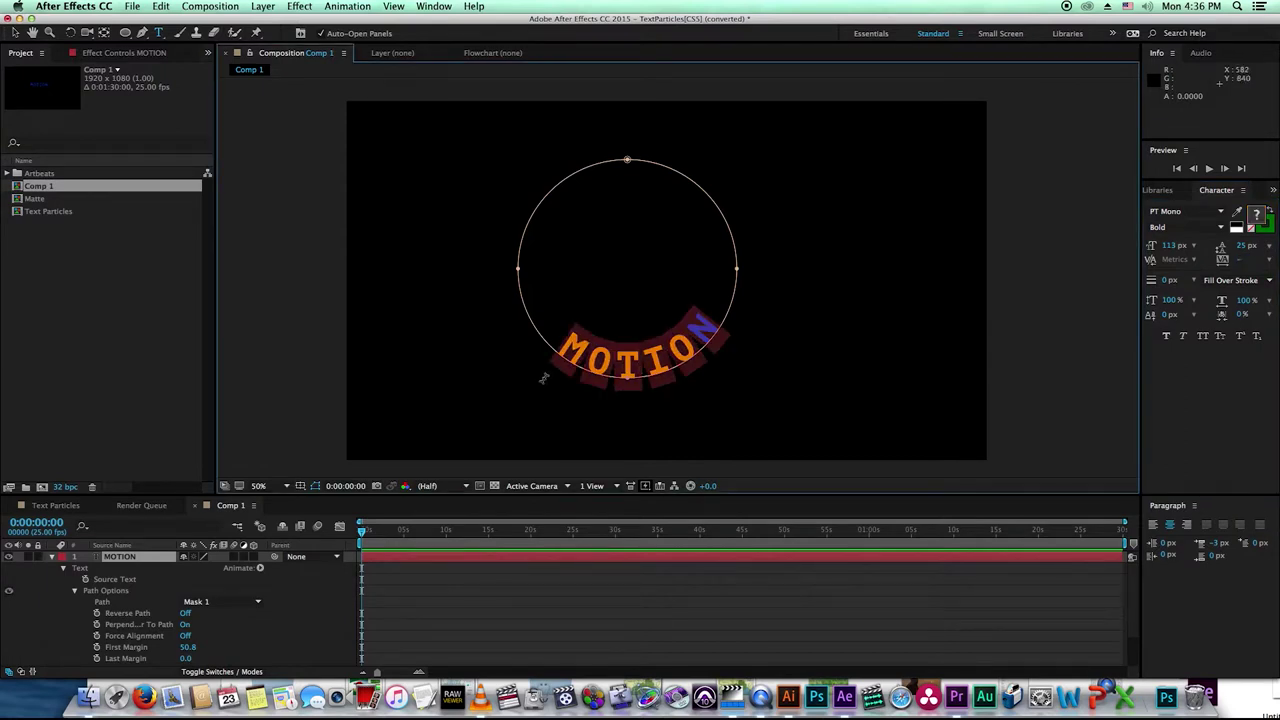
left_click(1258, 217)
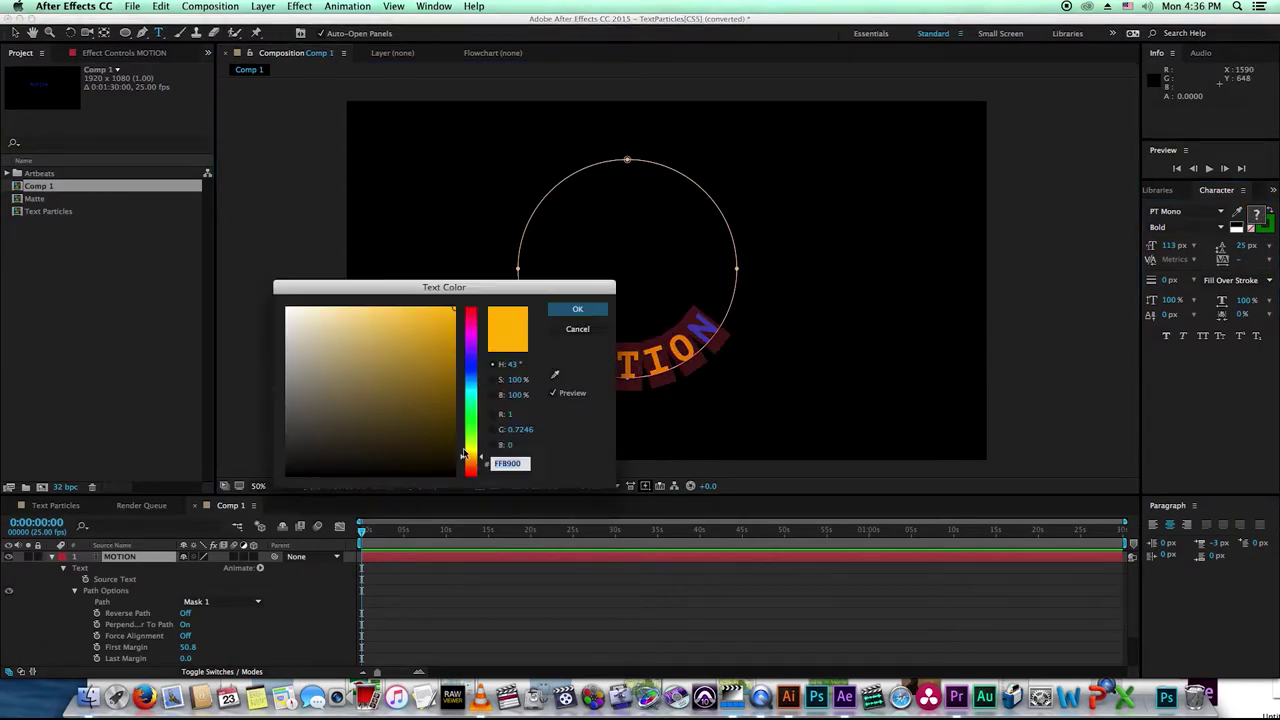
left_click(463, 455)
left_click(553, 309)
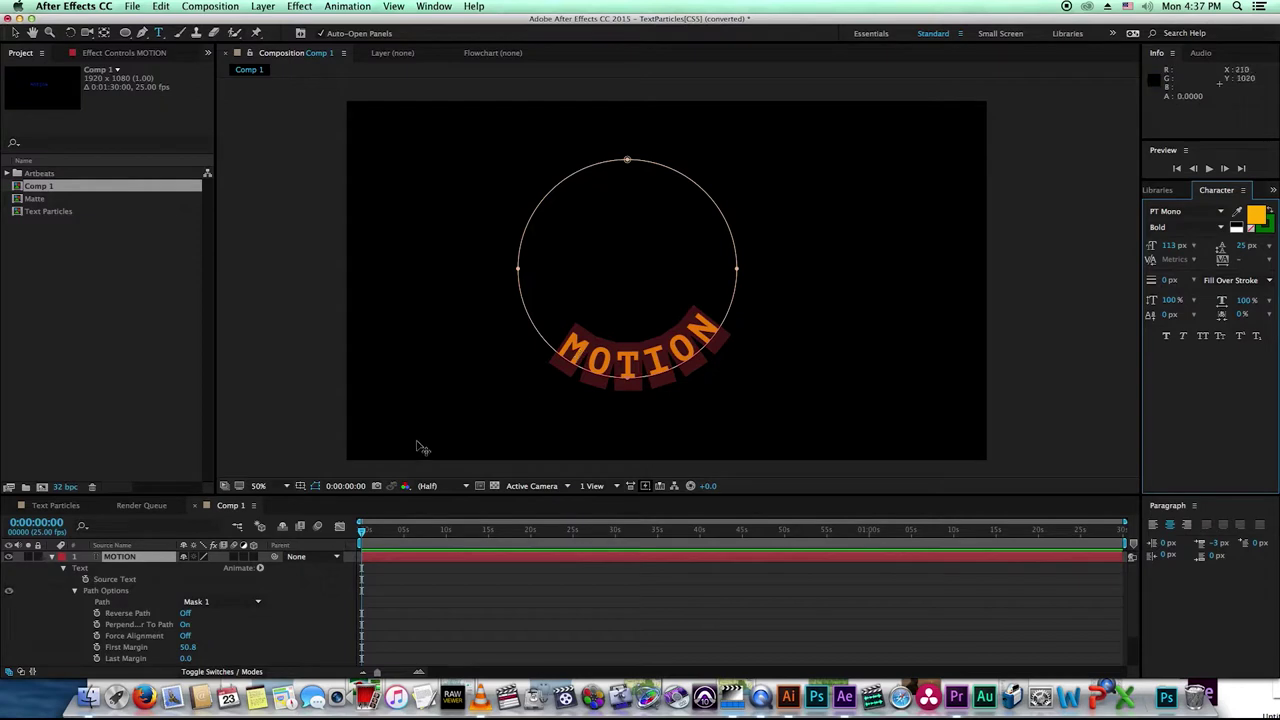
Turn Reverse Path On and slide MOTION over the circle's top at First Margin 1047.0.
left_click_drag(419, 495, 425, 419)
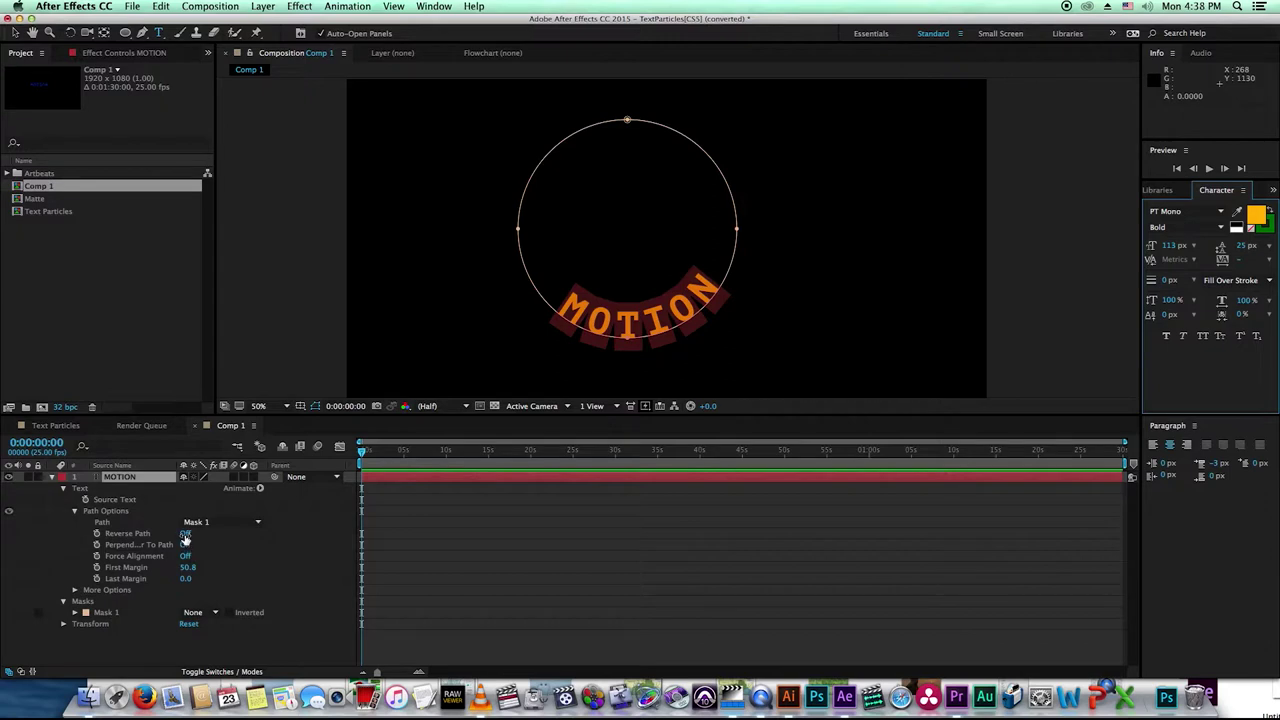
left_click(185, 534)
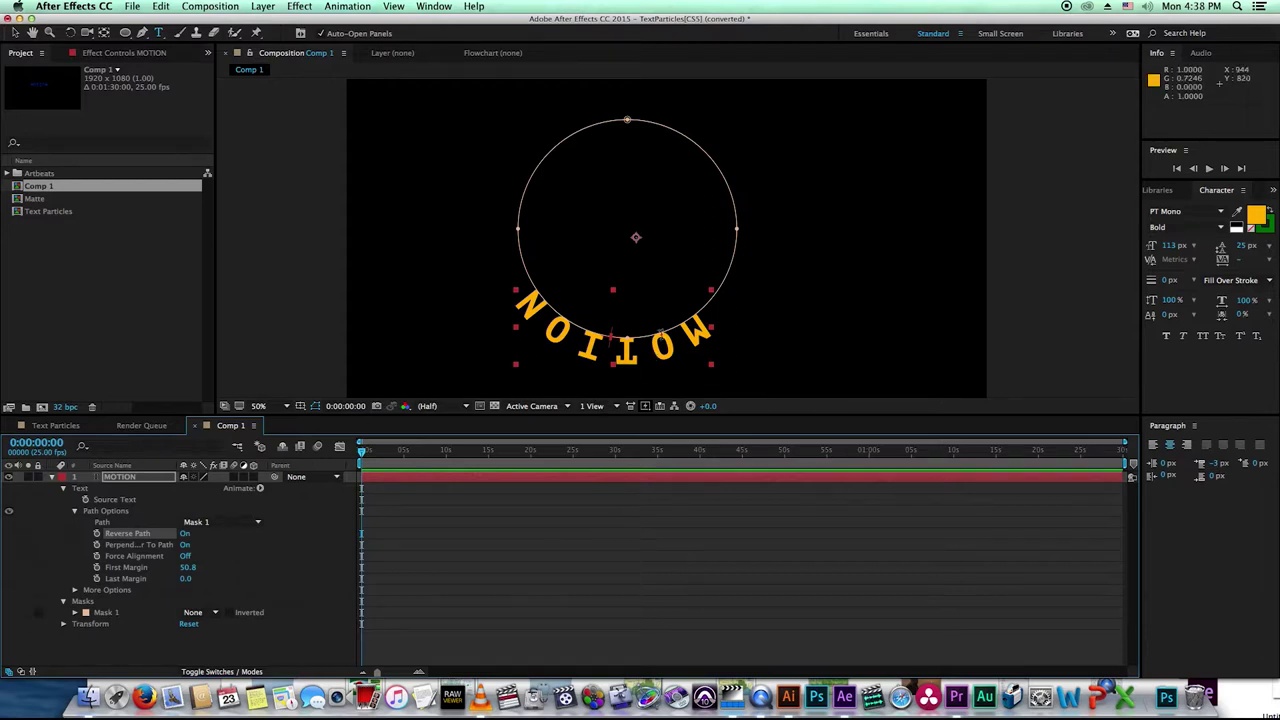
left_click_drag(612, 340, 632, 157)
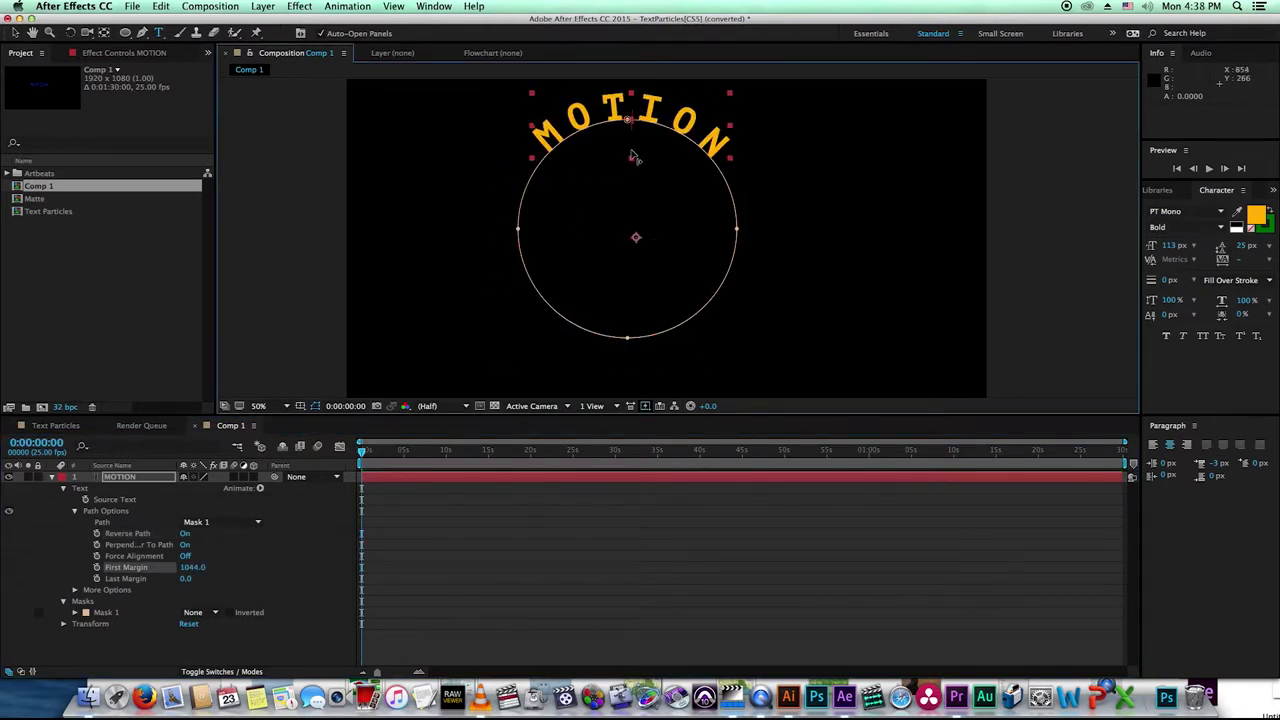
left_click(185, 534)
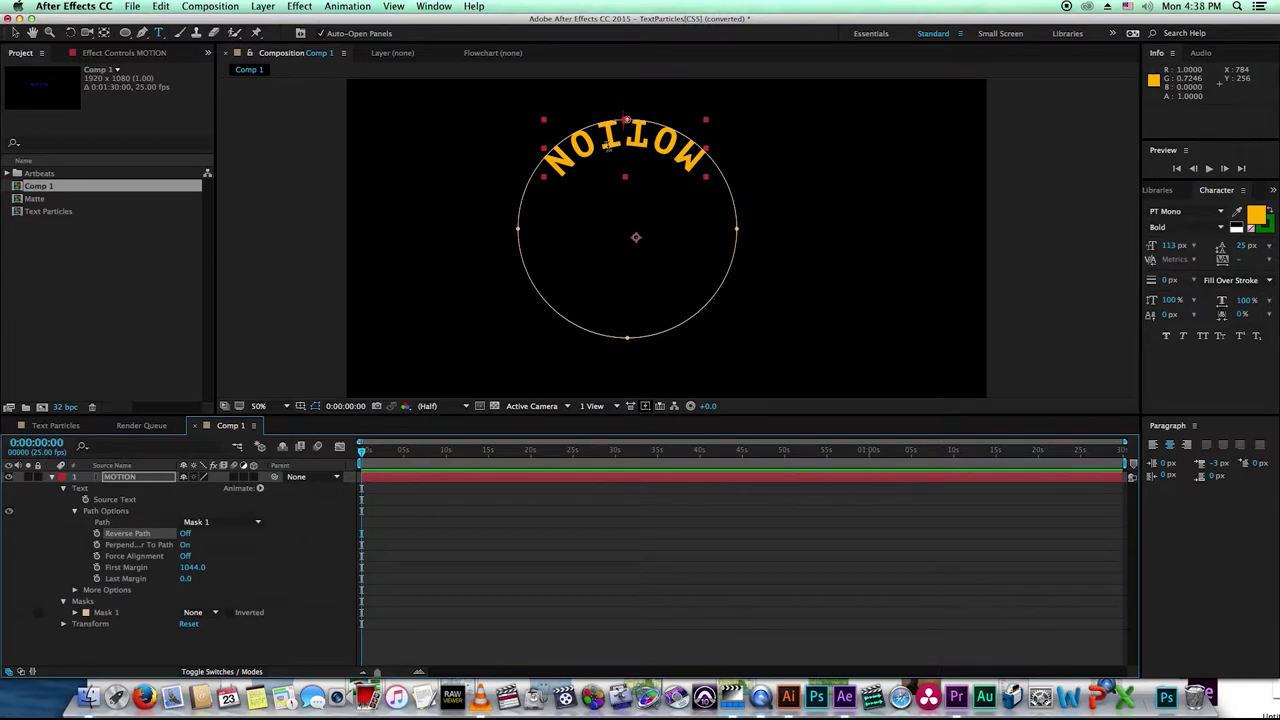
left_click_drag(626, 125, 630, 309)
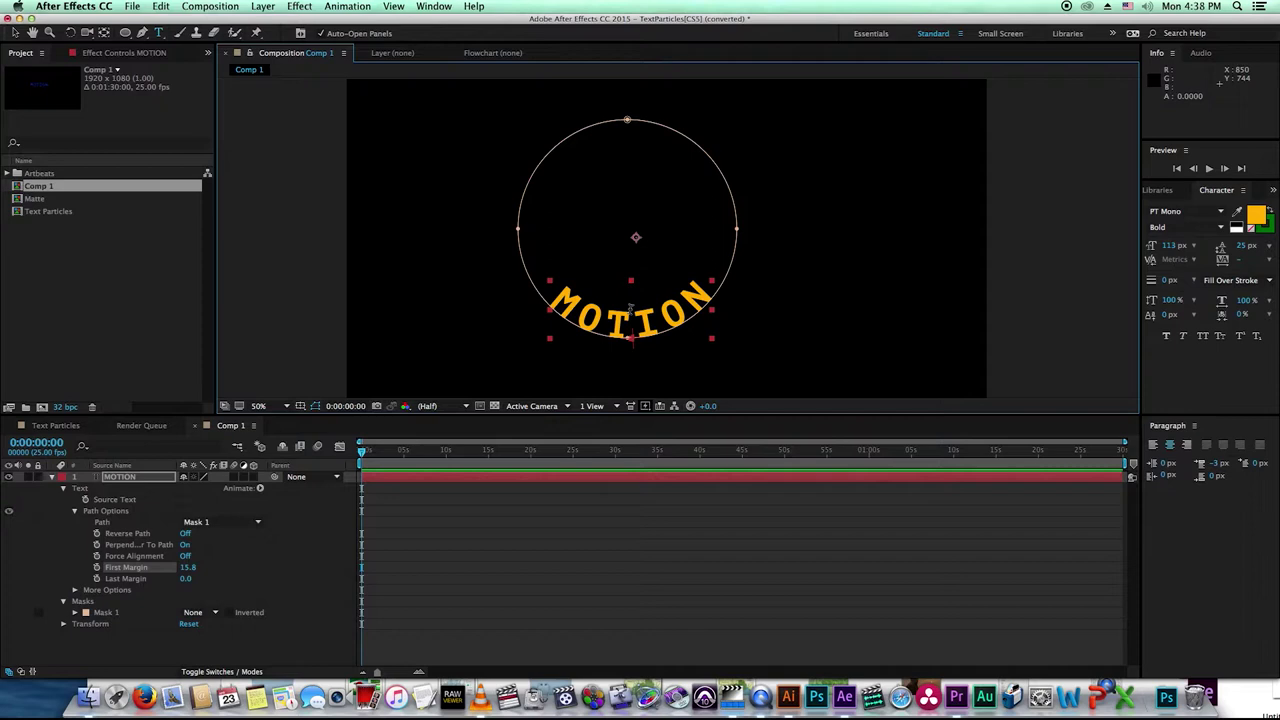
left_click_drag(630, 307, 625, 152)
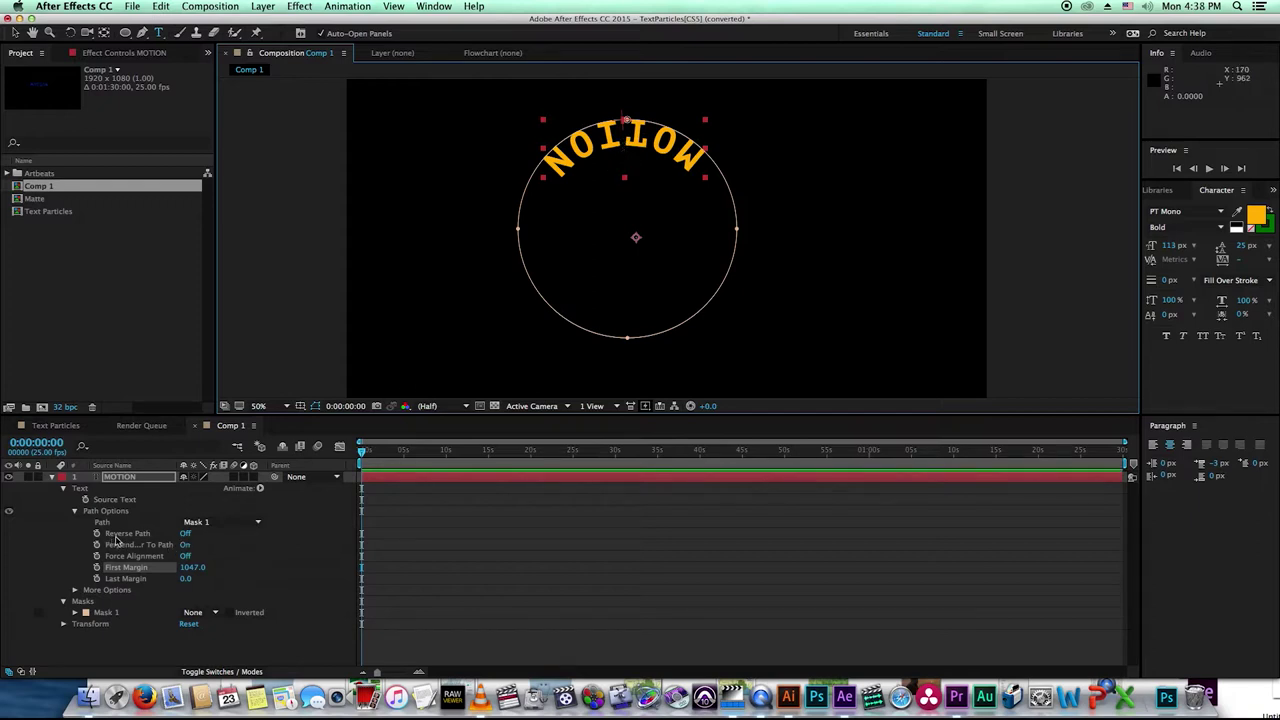
left_click(185, 534)
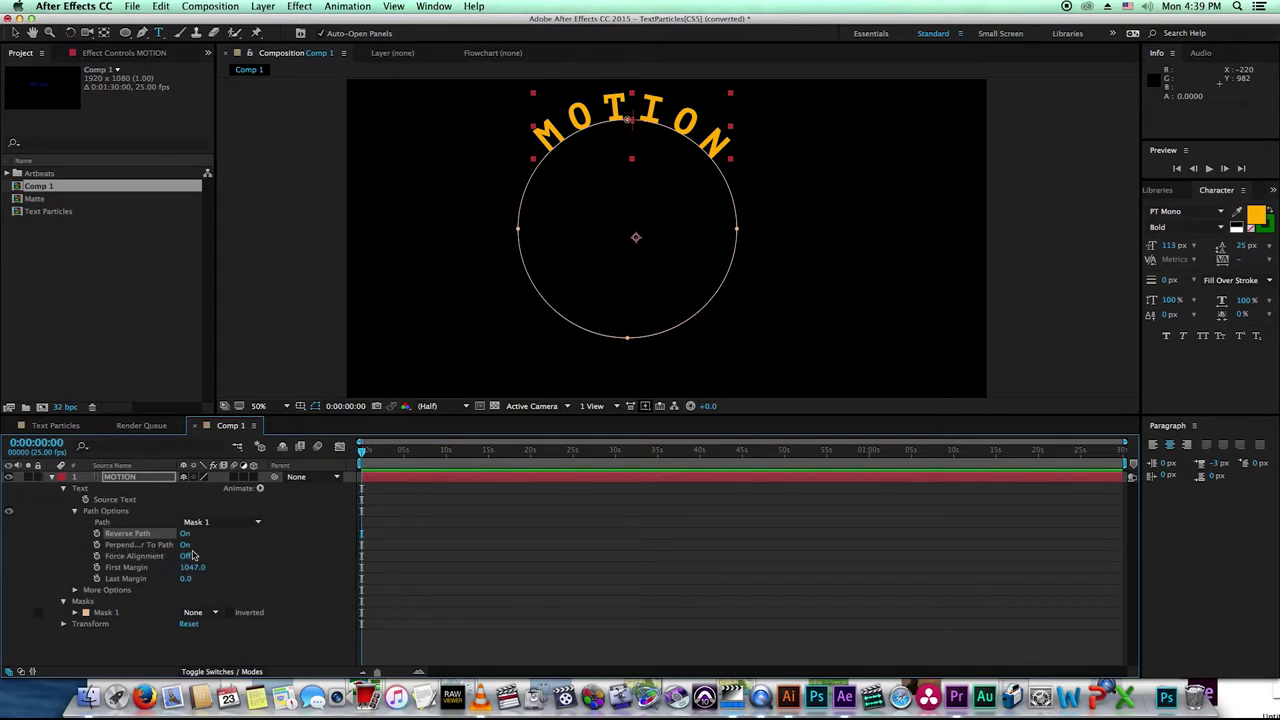
Turn Perpendicular To Path Off and shift the text left to First Margin -1127.1.
double_click(185, 545)
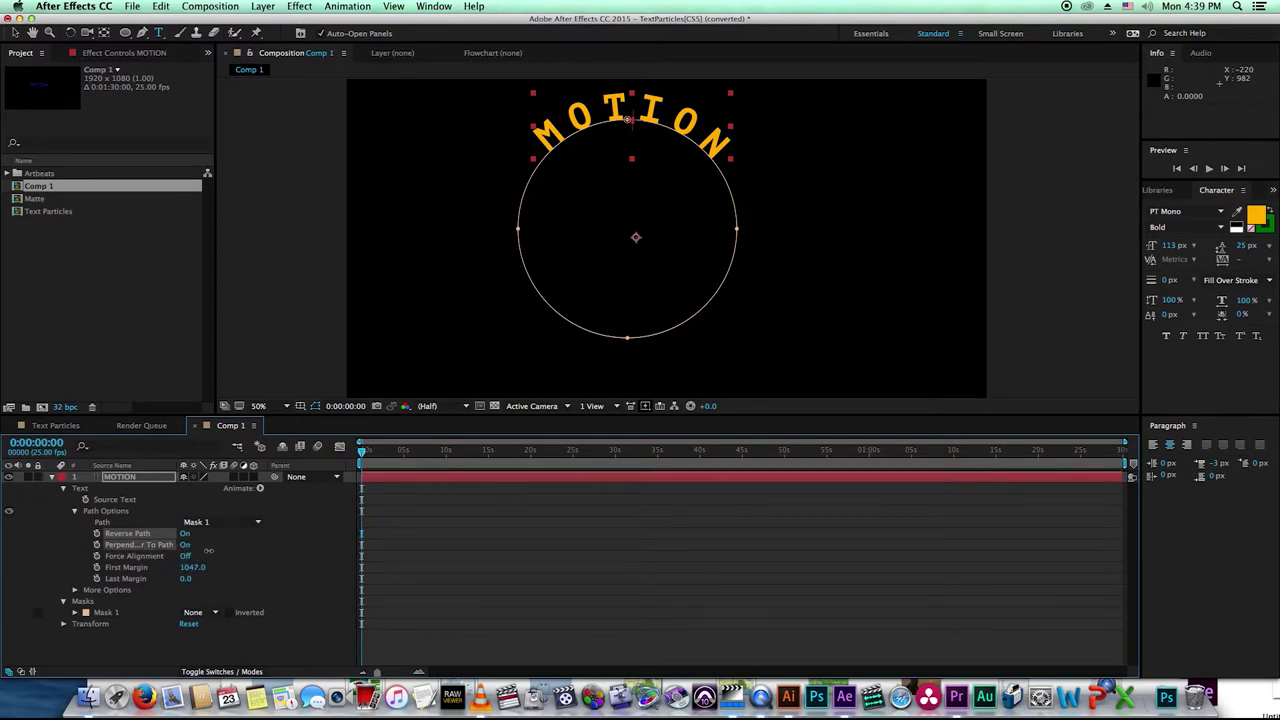
left_click(185, 545)
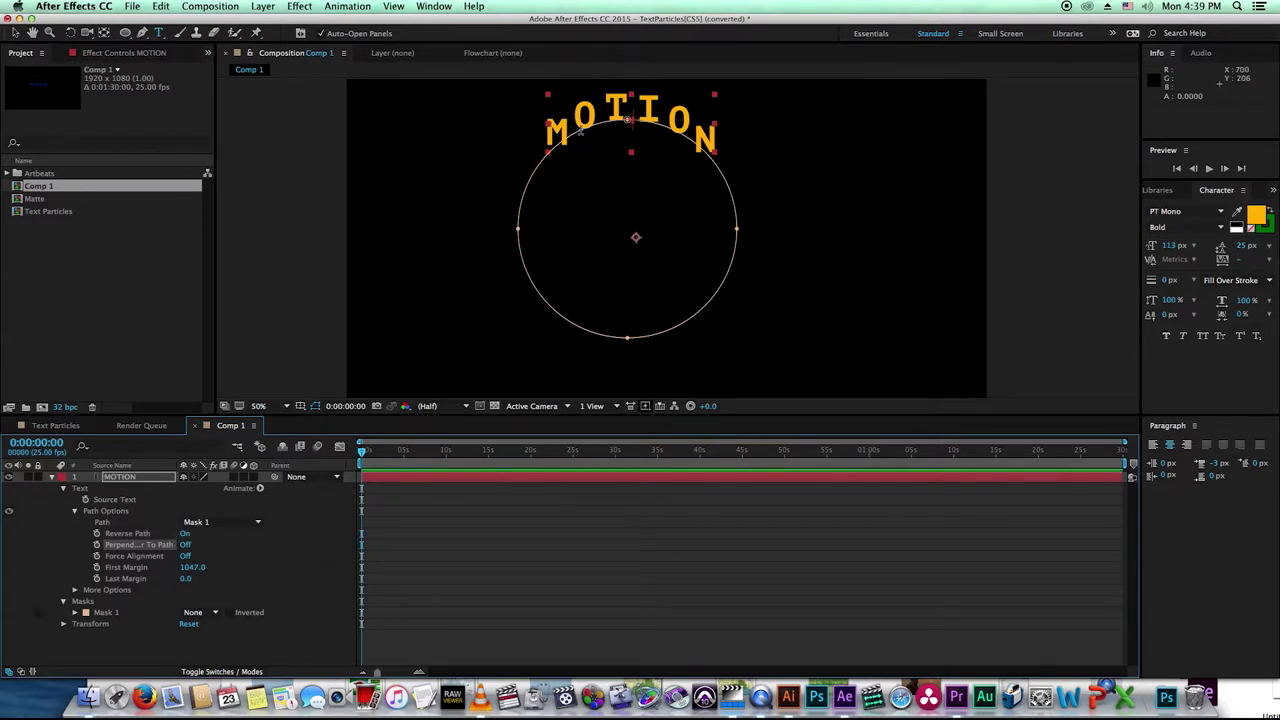
mouse_move(638, 127)
left_mouse_down()
mouse_move(572, 168)
mouse_move(529, 258)
mouse_move(646, 312)
mouse_move(668, 211)
mouse_move(623, 197)
left_mouse_up()
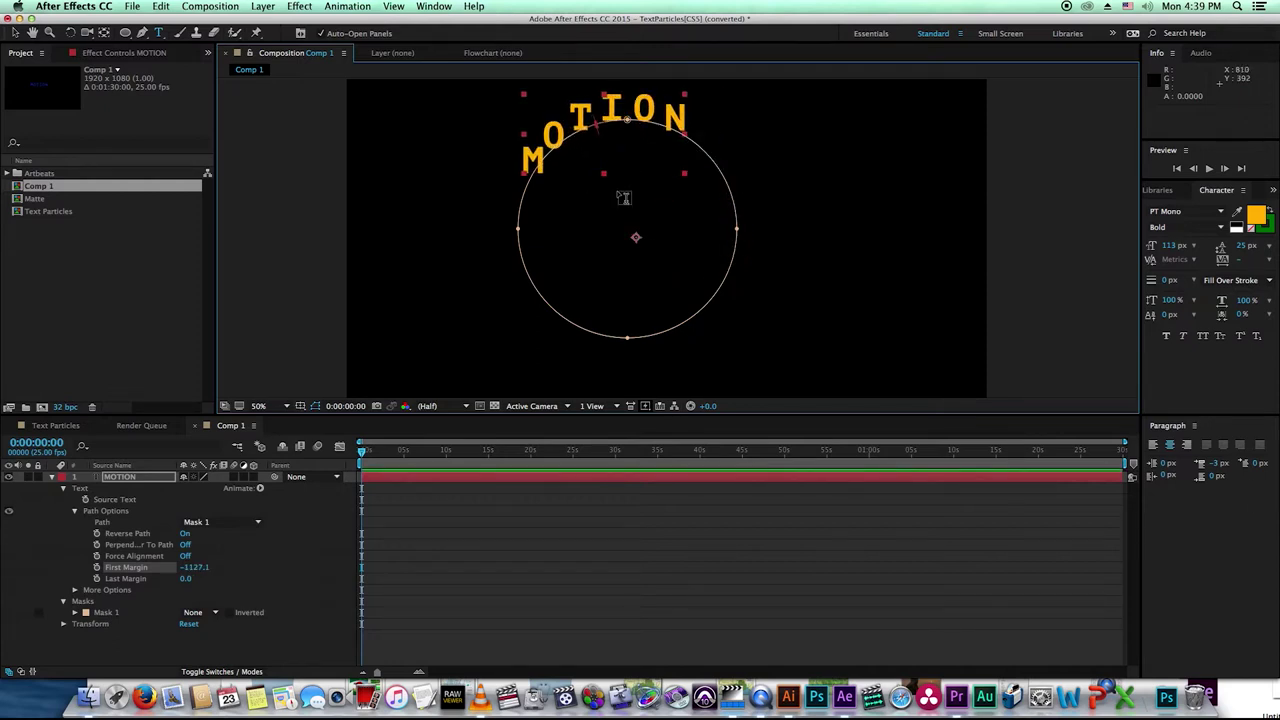
Turn Force Alignment and Perpendicular To Path on, sliding the letters around the circle.
left_click(185, 557)
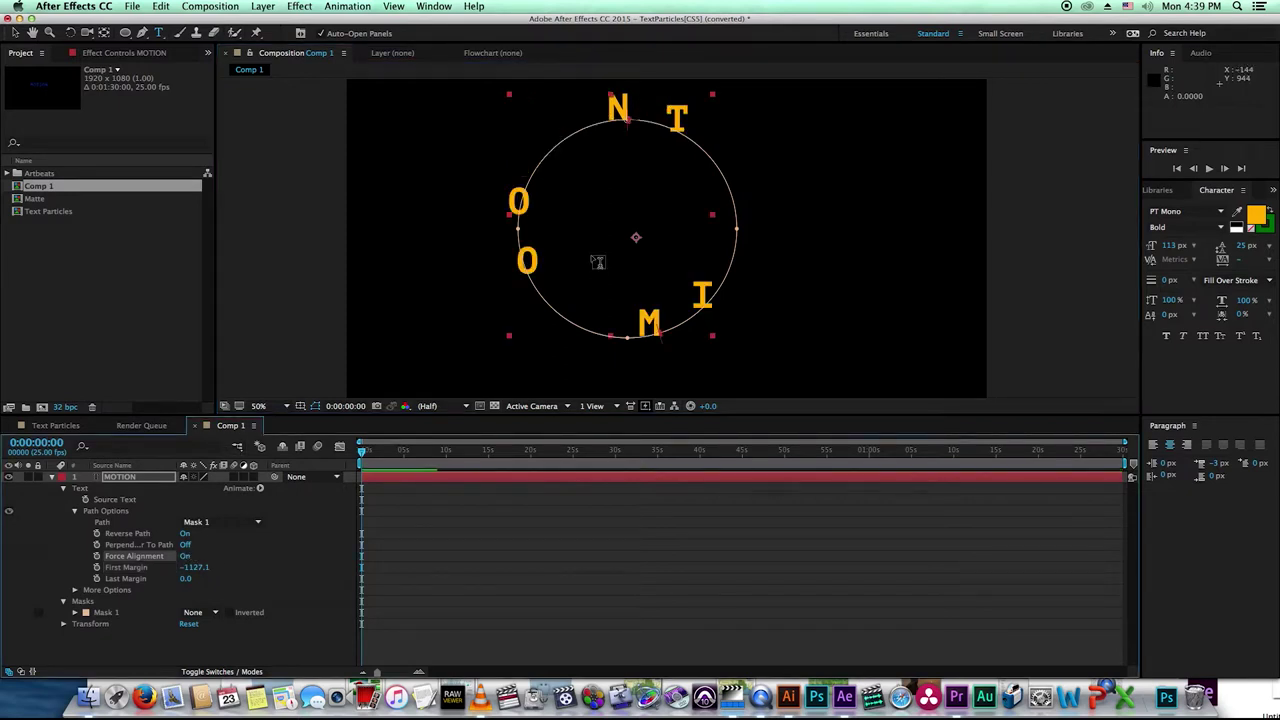
mouse_move(662, 338)
left_mouse_down()
mouse_move(576, 196)
mouse_move(712, 196)
left_mouse_up()
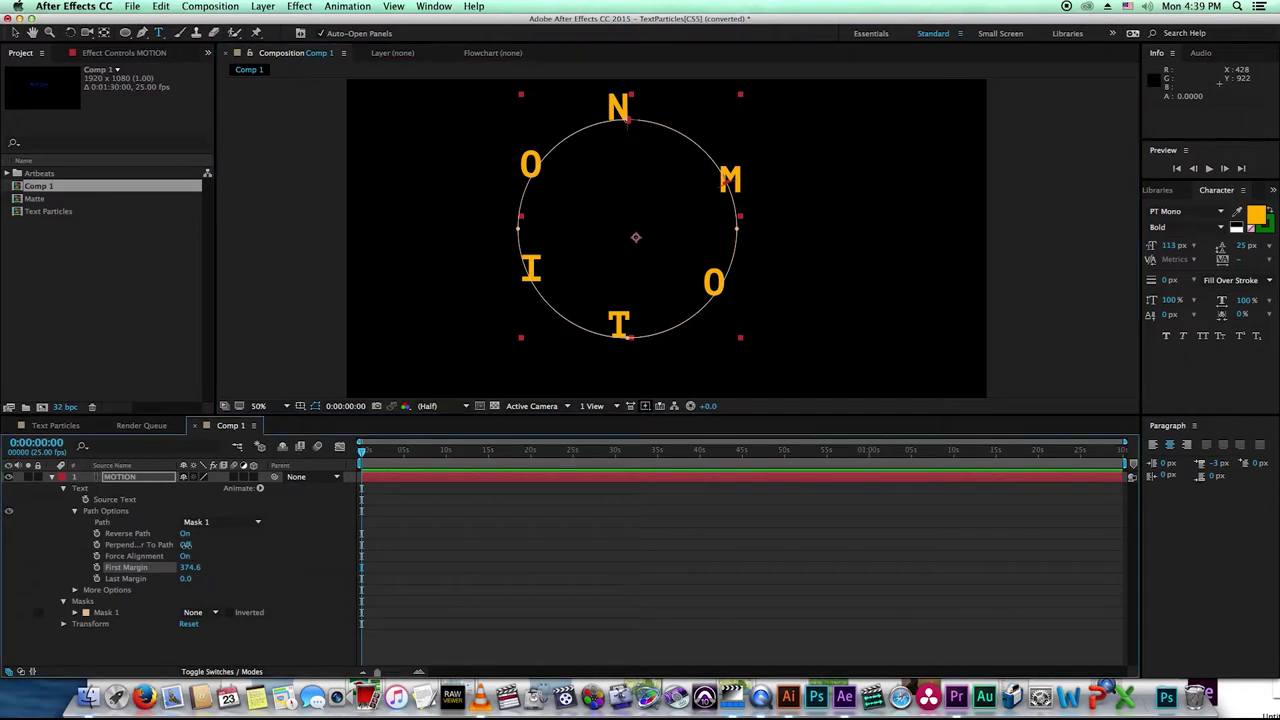
left_click(185, 544)
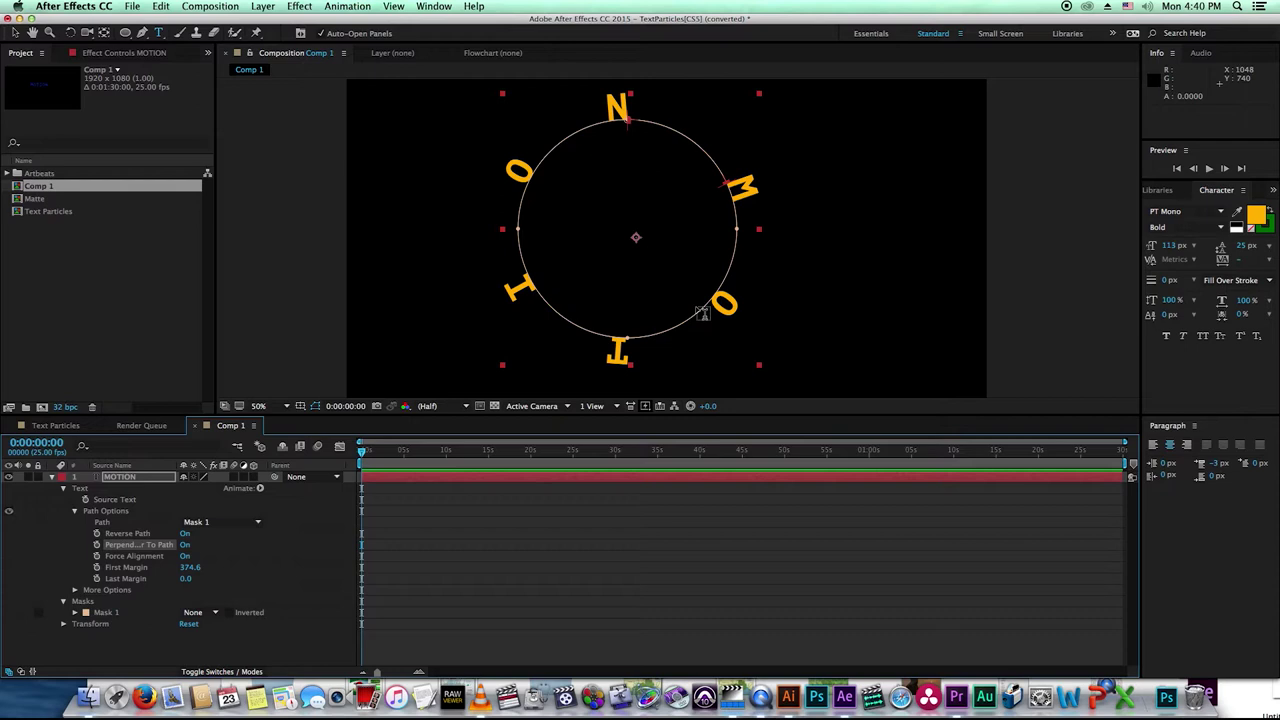
Set Last Margin to -61.0, turn Force Alignment Off, and centre MOTION at First Margin 1121.8.
mouse_move(189, 567)
left_mouse_down()
mouse_move(245, 573)
mouse_move(110, 570)
left_mouse_up()
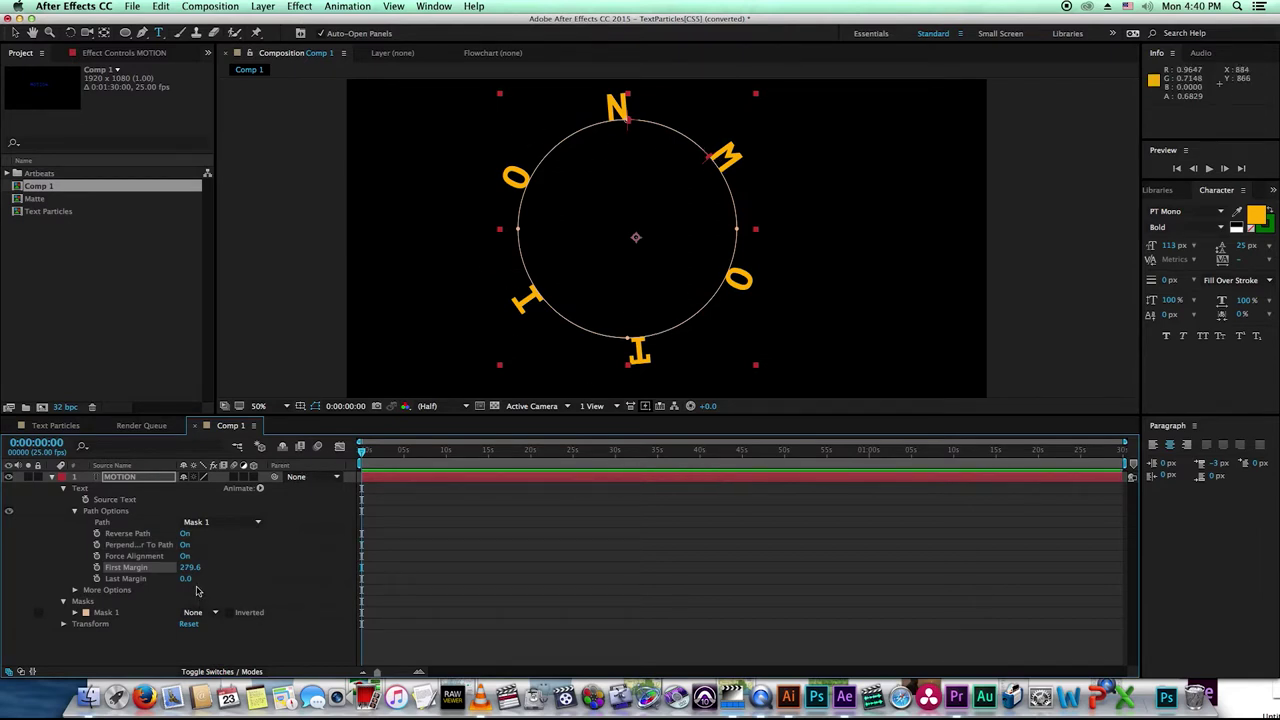
mouse_move(186, 579)
left_mouse_down()
mouse_move(127, 589)
mouse_move(150, 586)
left_mouse_up()
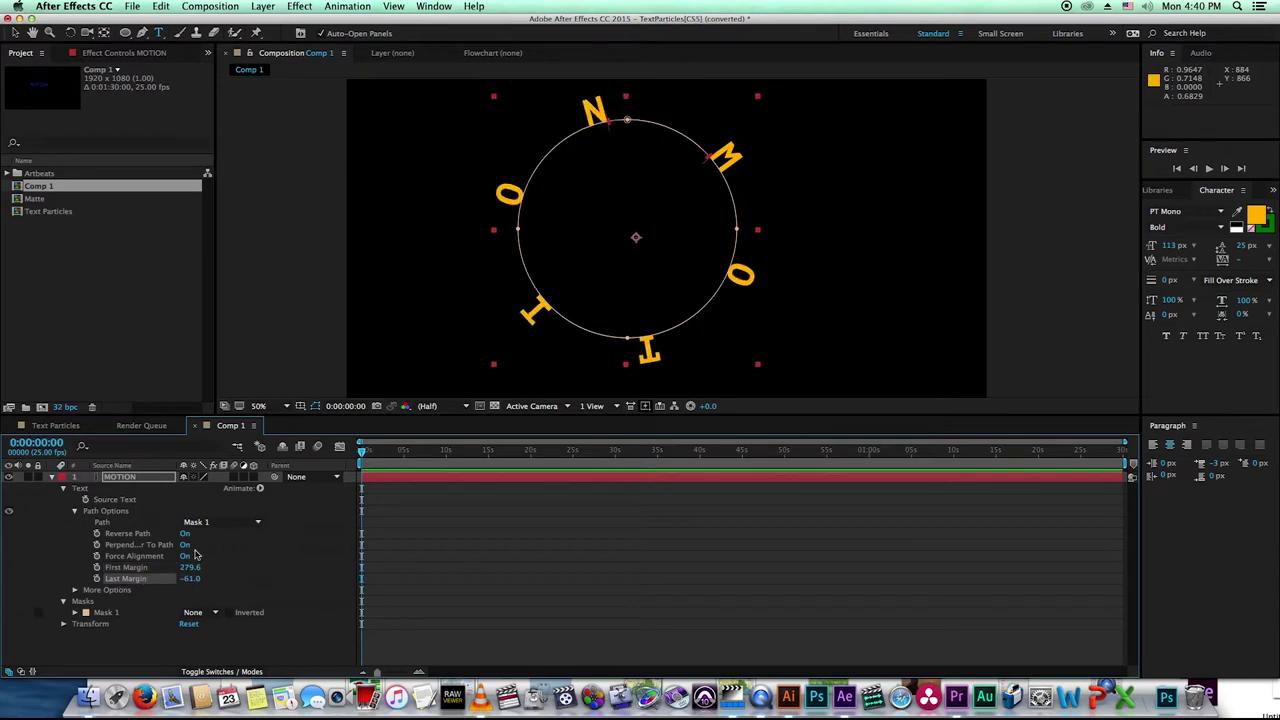
left_click(185, 556)
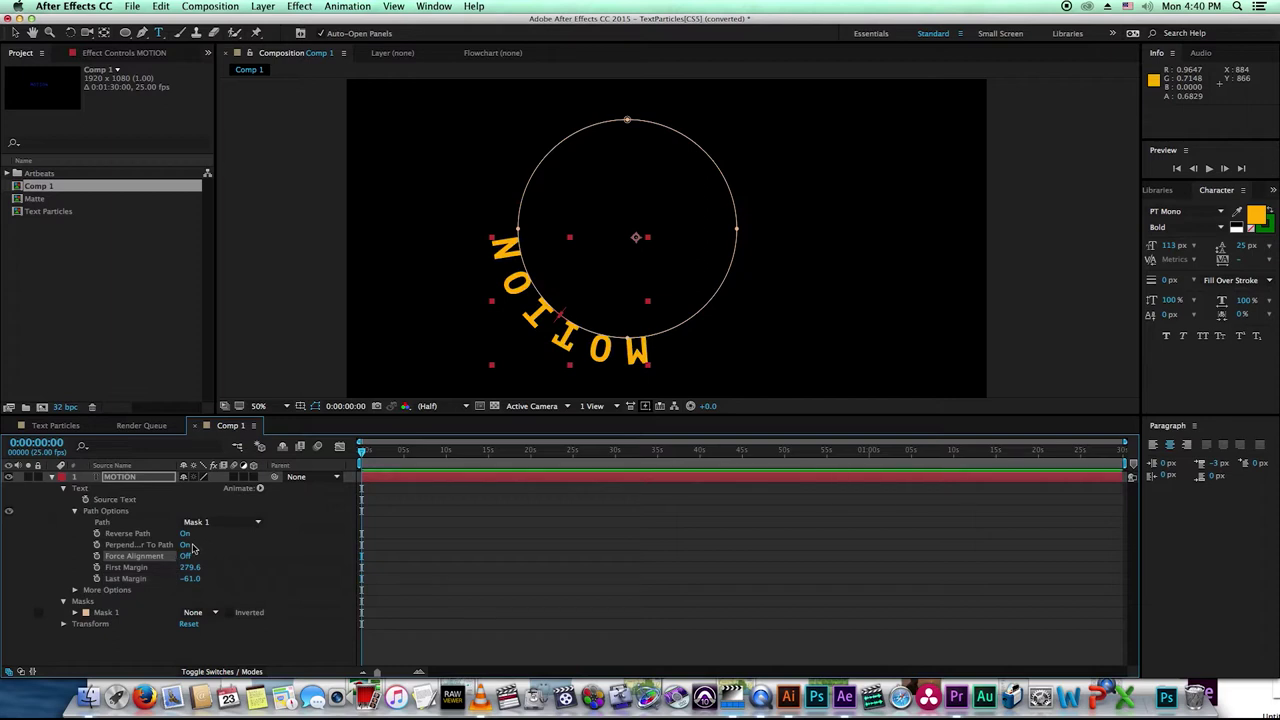
mouse_move(560, 318)
left_mouse_down()
mouse_move(550, 237)
mouse_move(634, 194)
left_mouse_up()
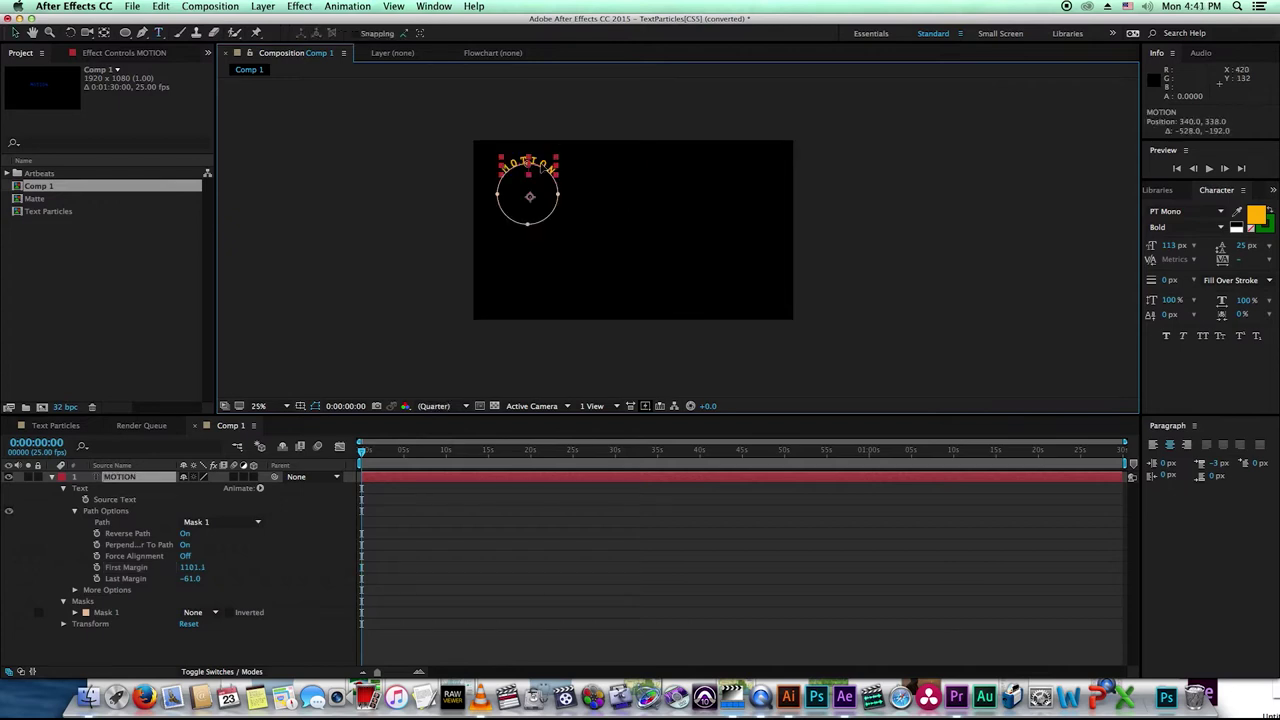
Move the arched MOTION to the top-left and type a new MOTION text layer near the centre.
left_click_drag(547, 168, 538, 168)
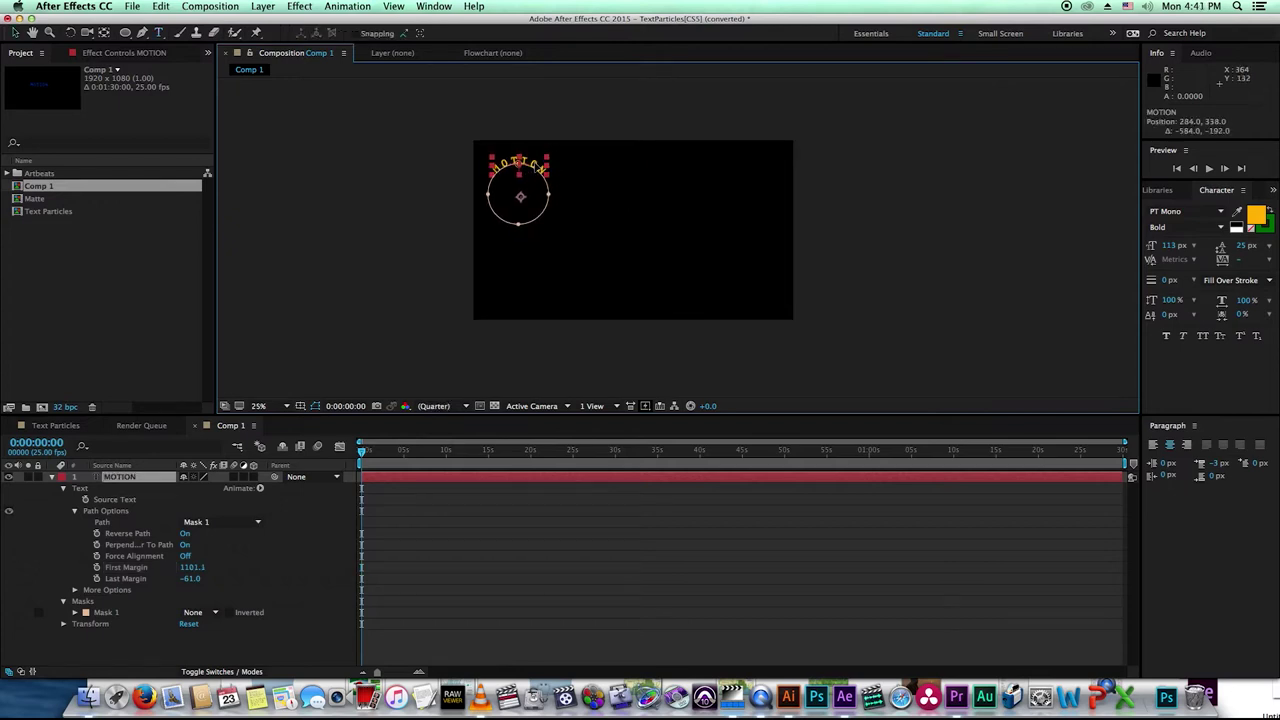
left_click(560, 571)
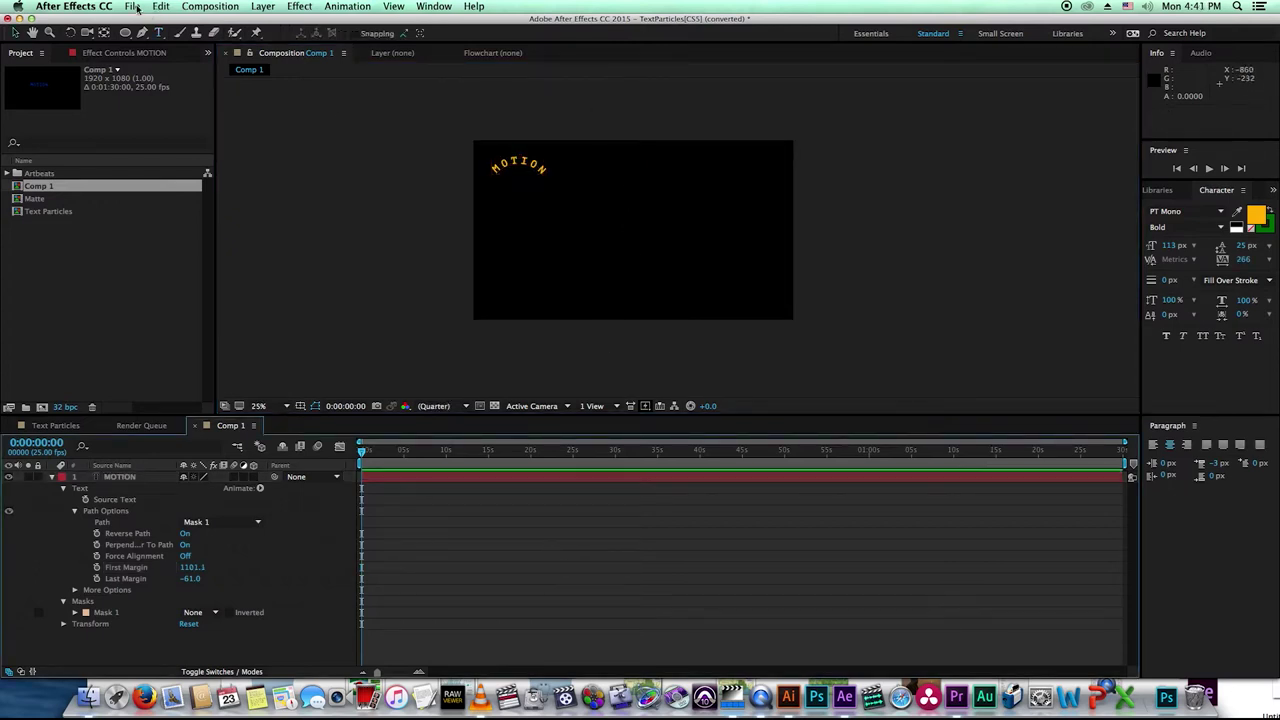
left_click(160, 35)
left_click(592, 252)
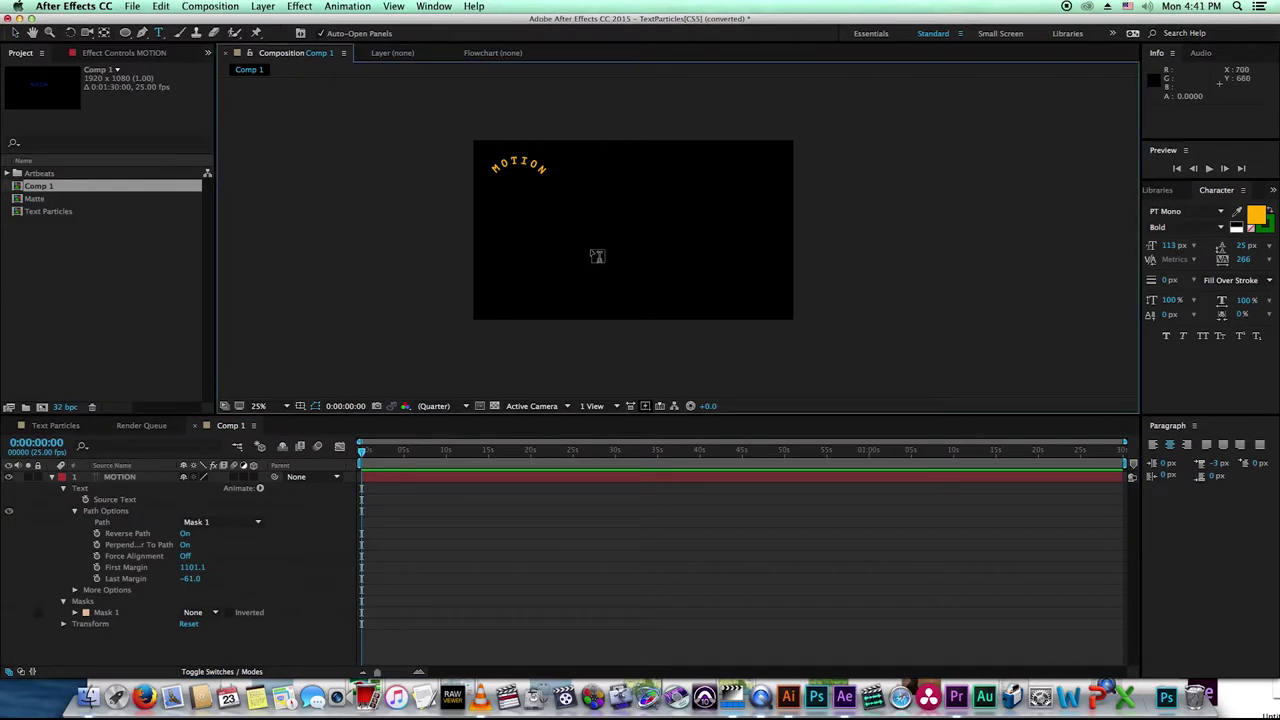
type("M")
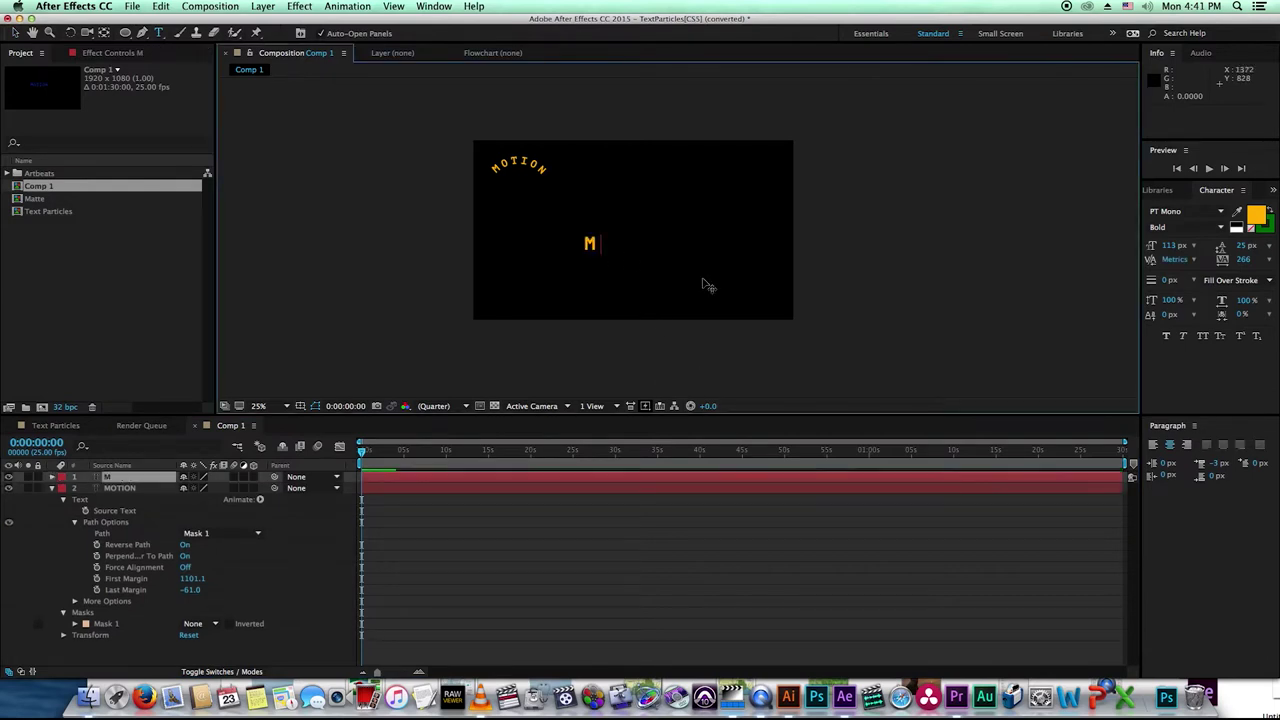
type("OTION")
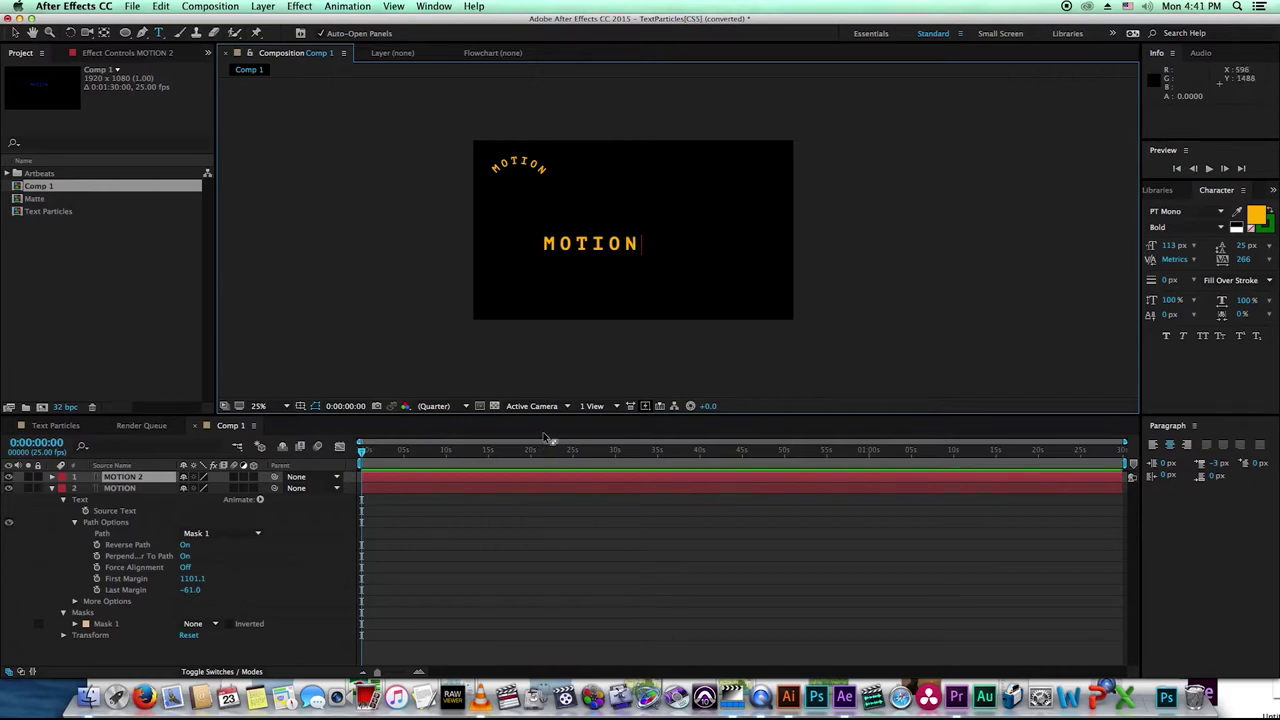
left_click(302, 501)
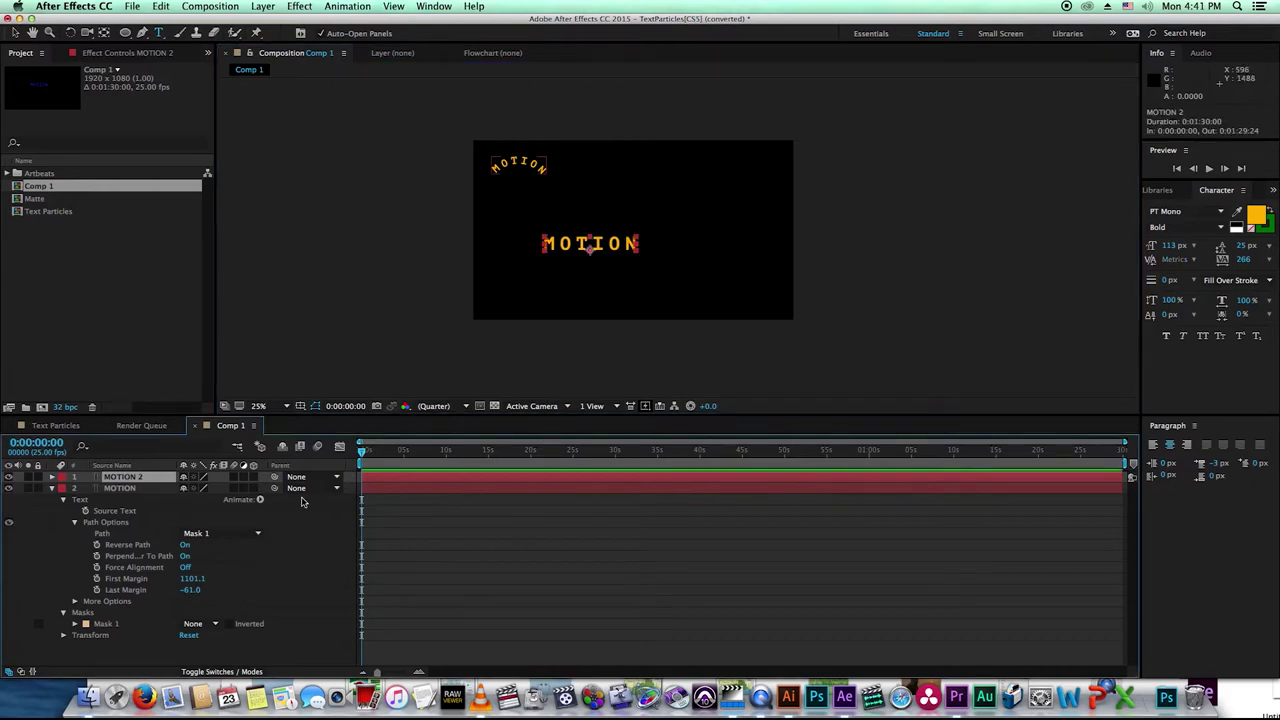
Nudge the new MOTION 2 text layer slightly right to about 936, 676.
left_click(52, 489)
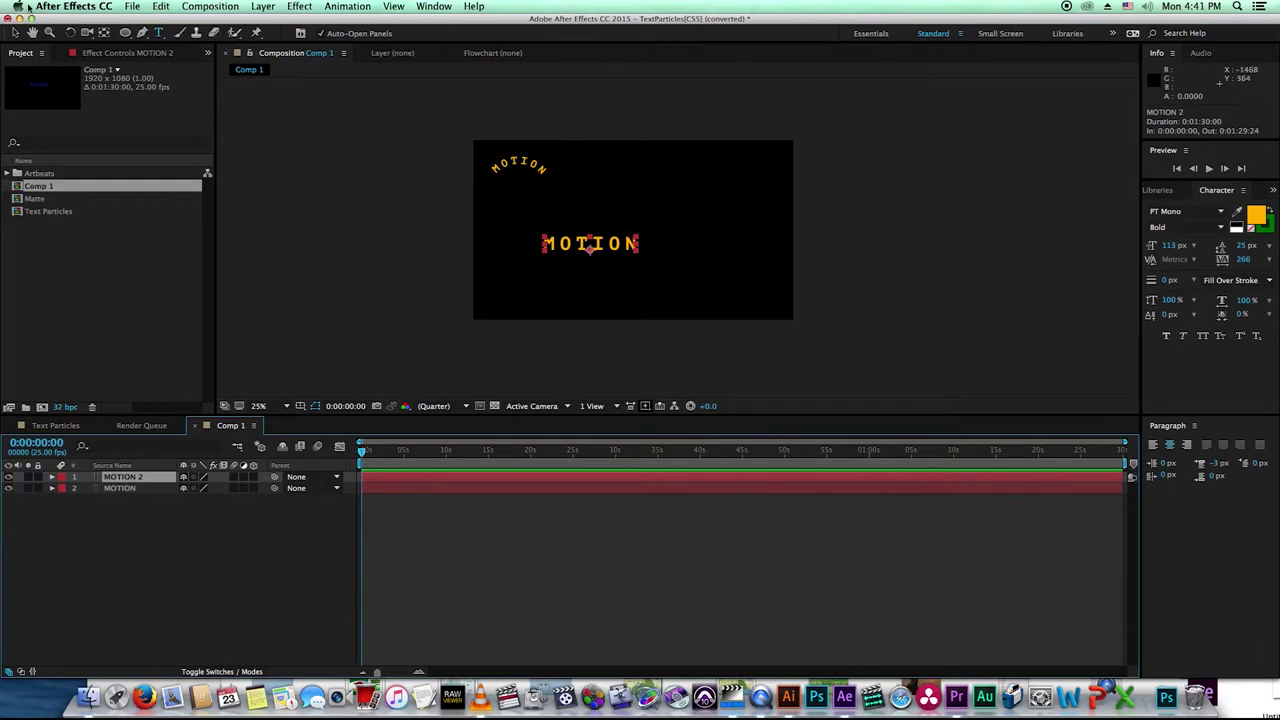
left_click(16, 34)
left_click_drag(566, 251, 605, 254)
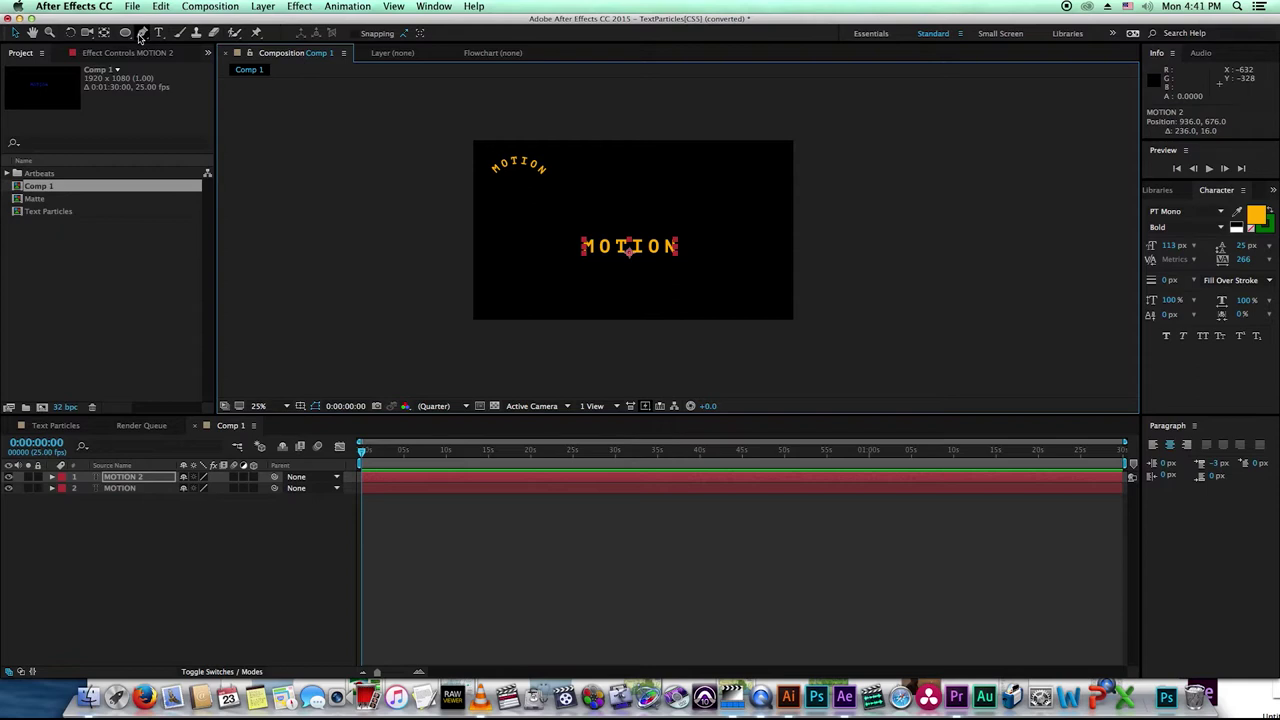
Draw a wavy four-vertex Pen mask path across the comp on the MOTION 2 layer.
left_click(142, 34)
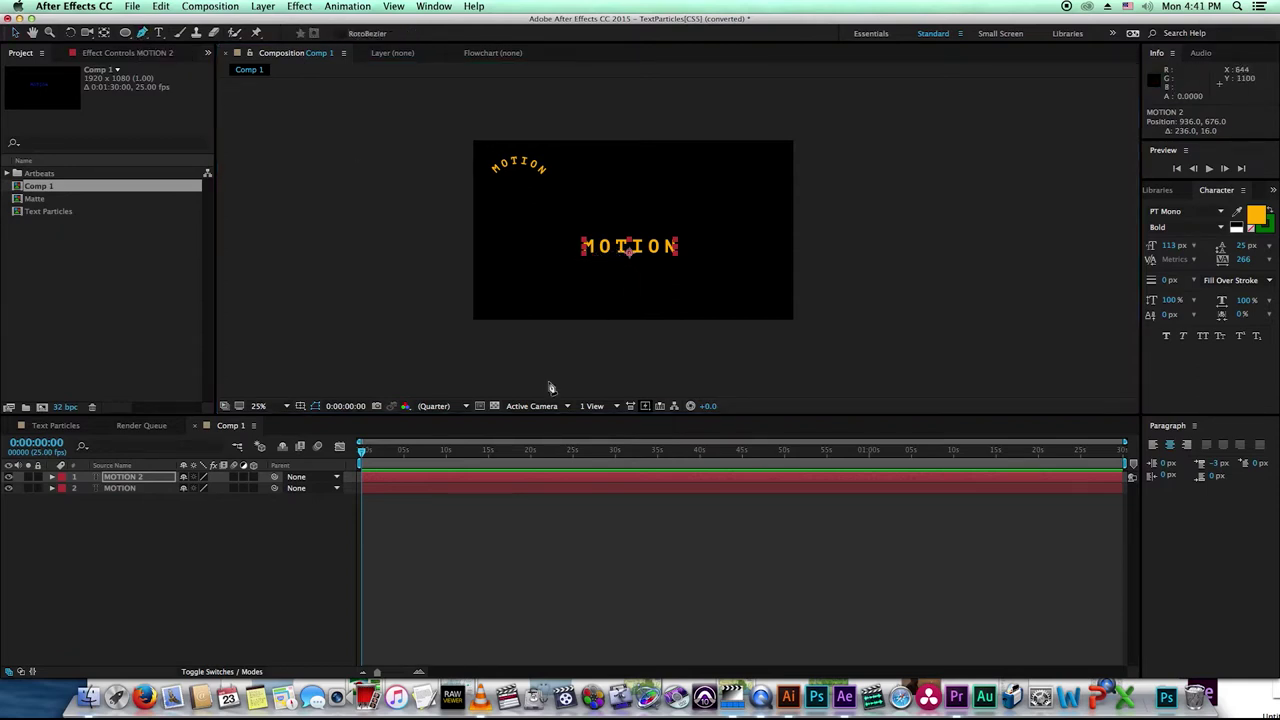
left_click(463, 480)
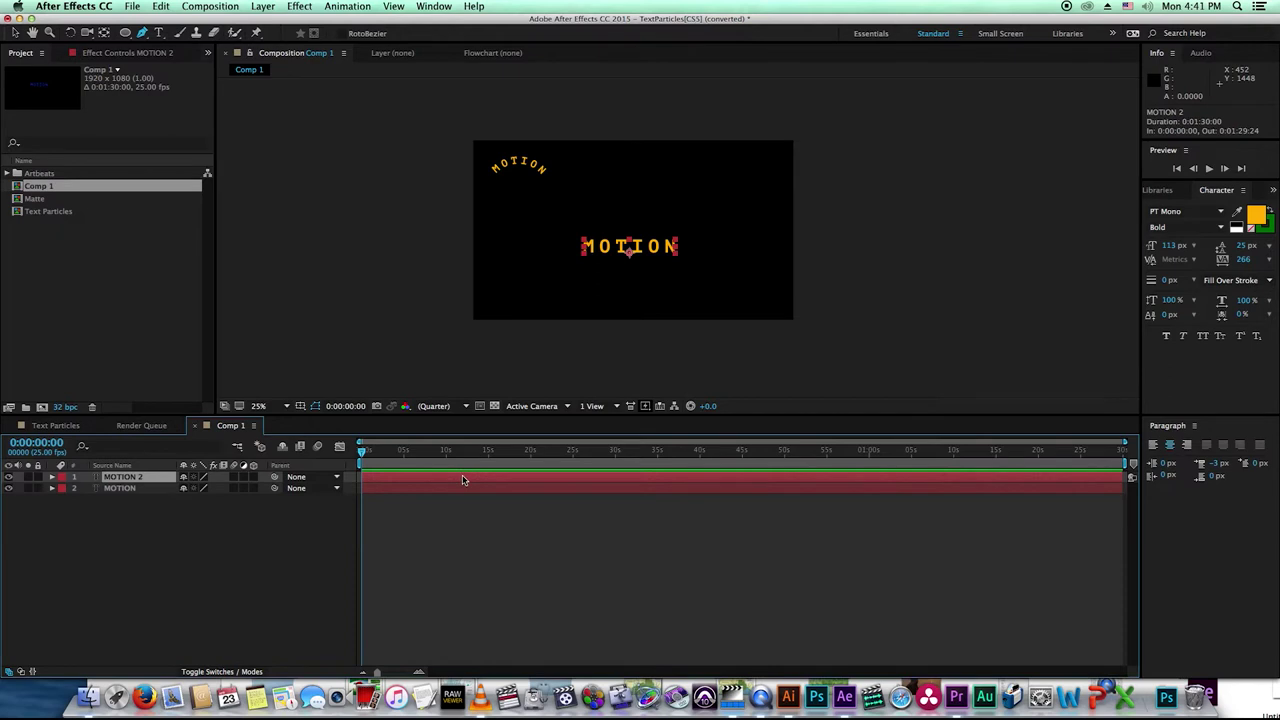
left_click(481, 301)
left_click_drag(581, 231, 769, 276)
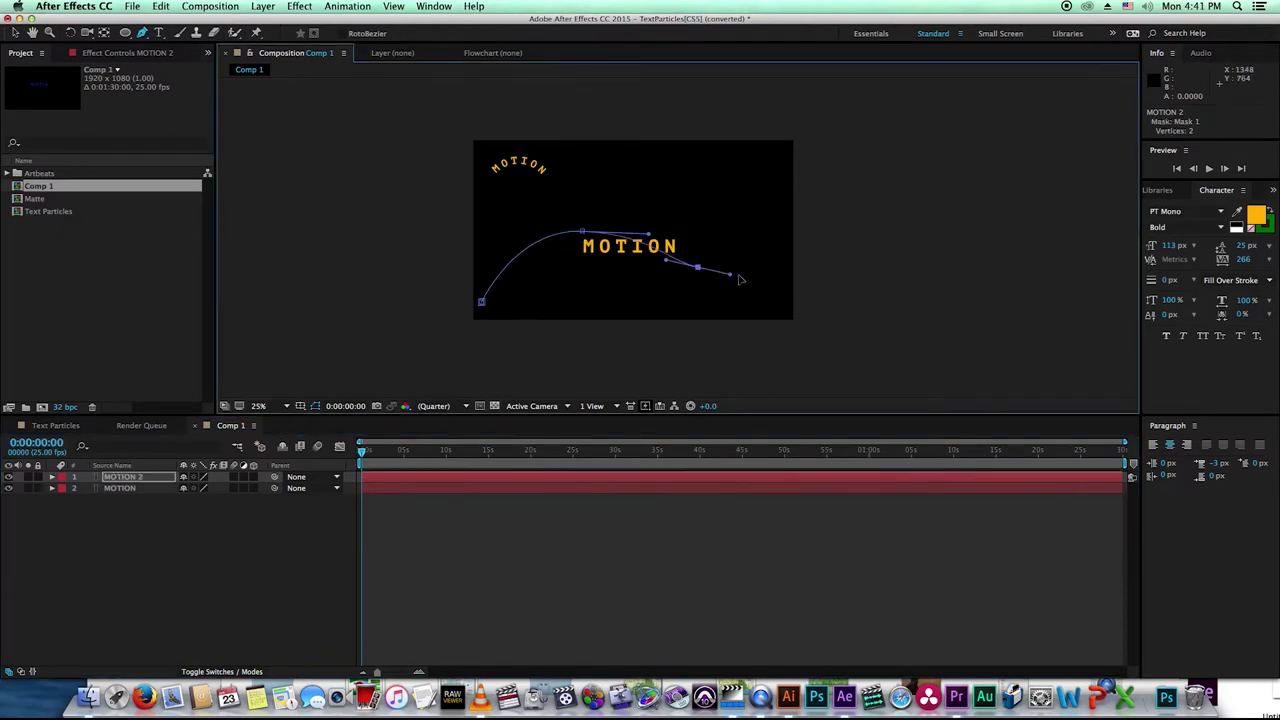
left_click(779, 190)
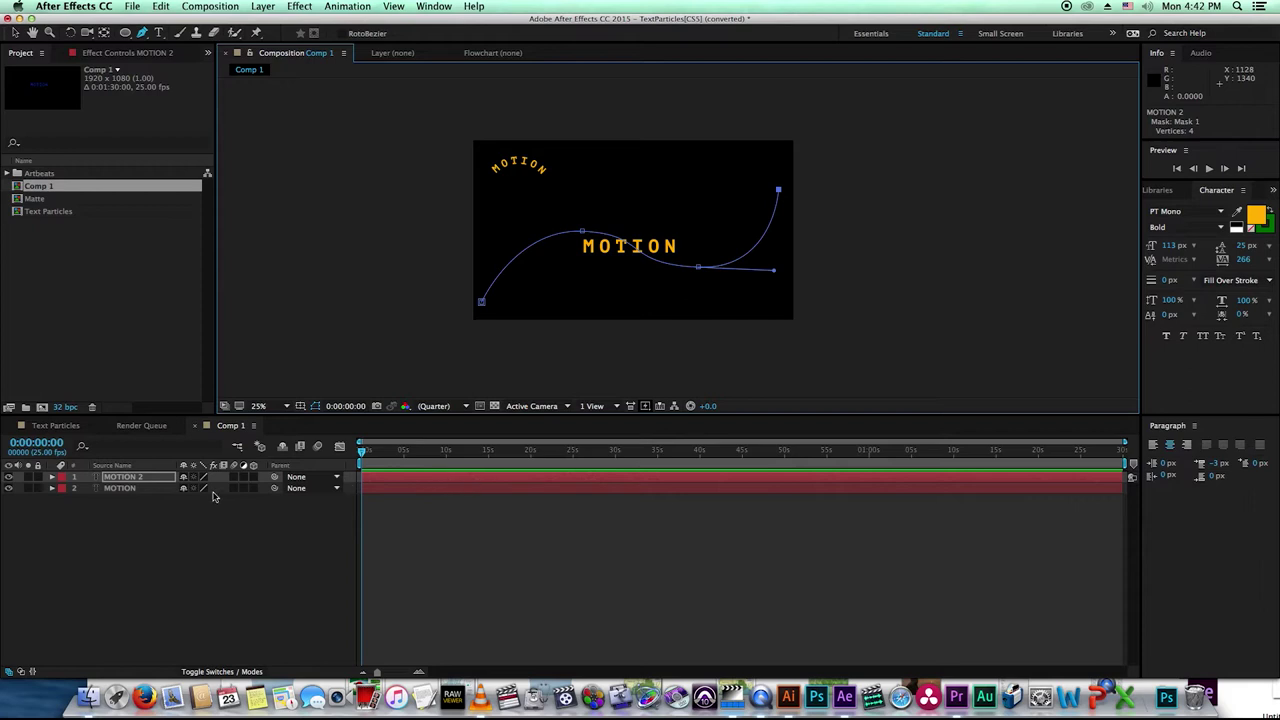
left_click(52, 477)
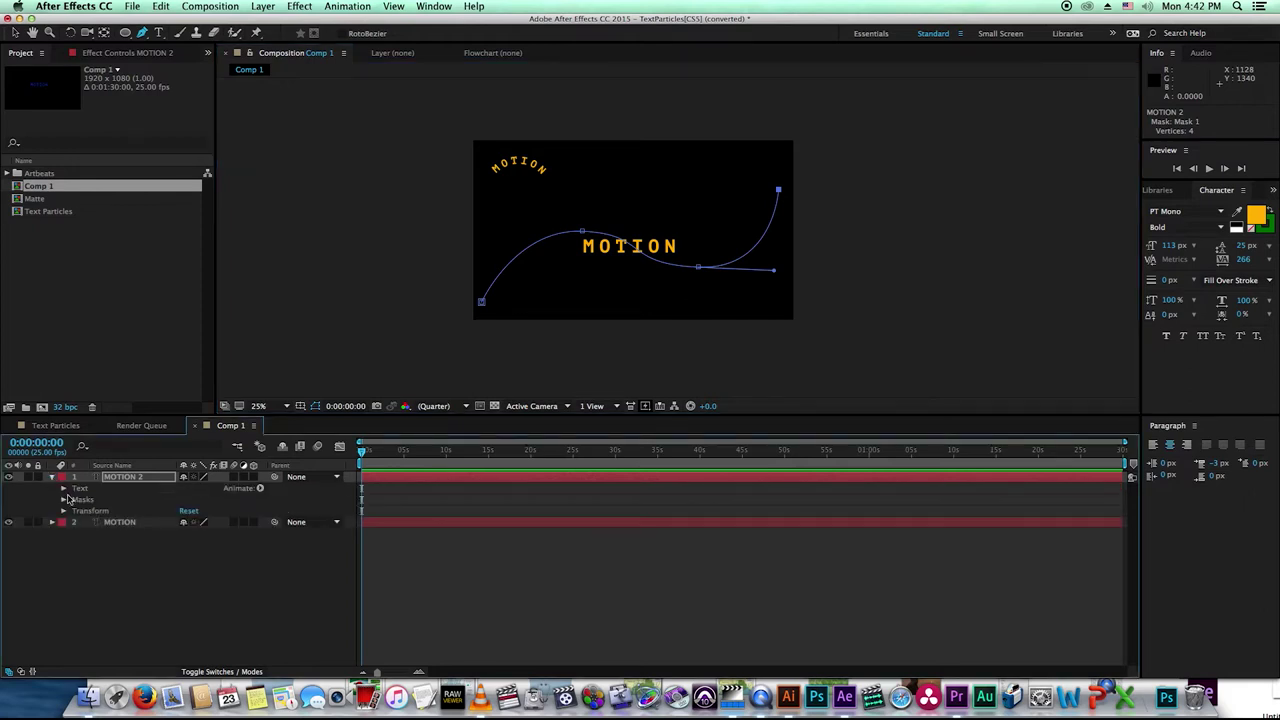
Set the MOTION 2 text's Path option to Mask 1 so it follows the wavy curve.
left_click(63, 489)
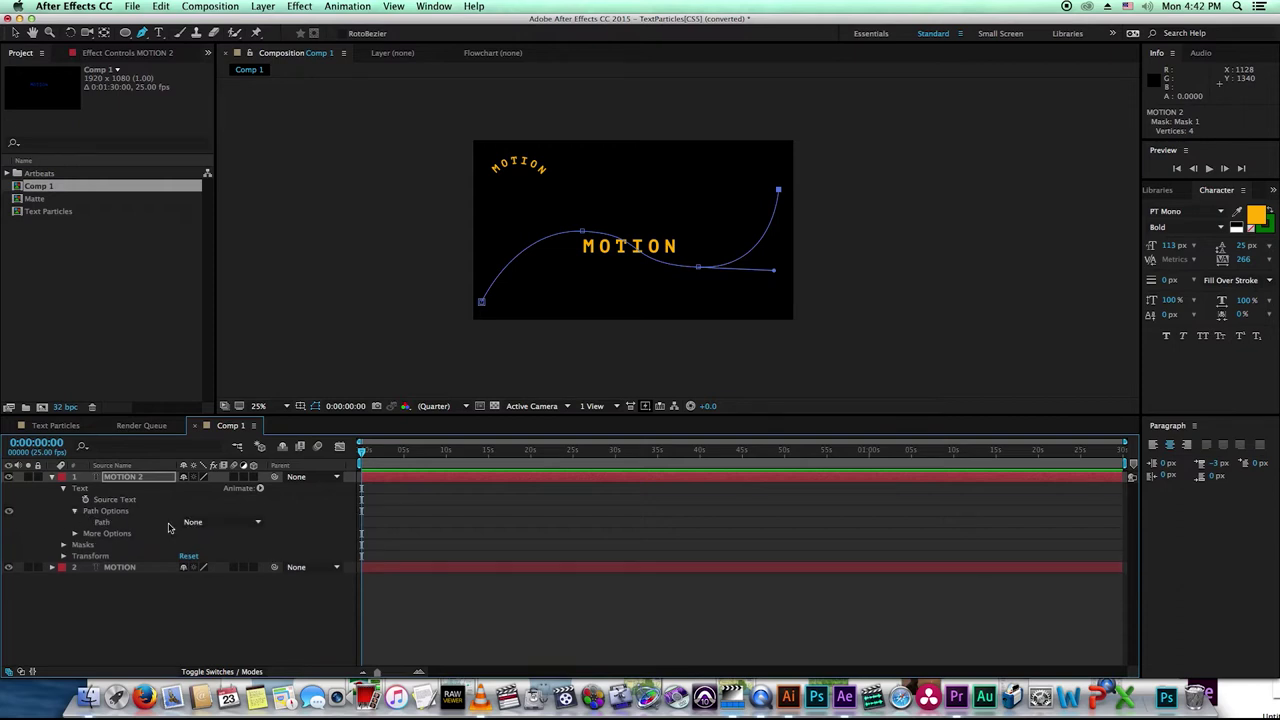
left_click(224, 523)
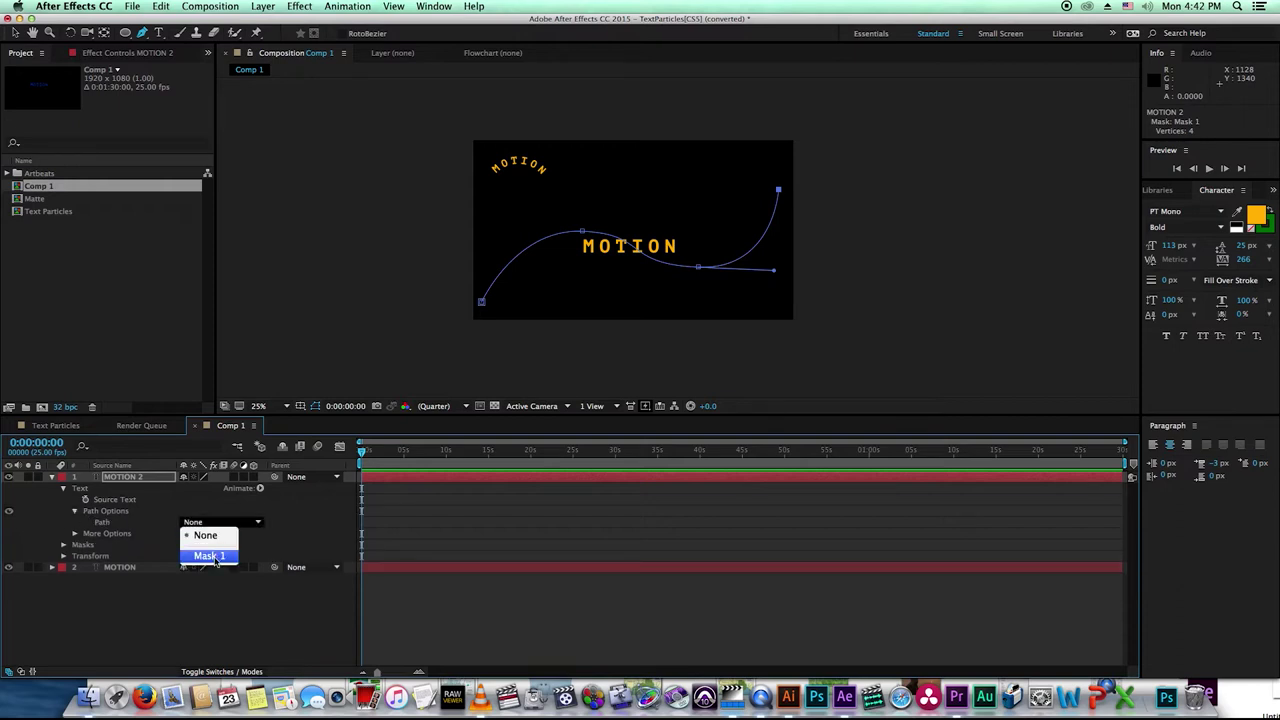
left_click(209, 556)
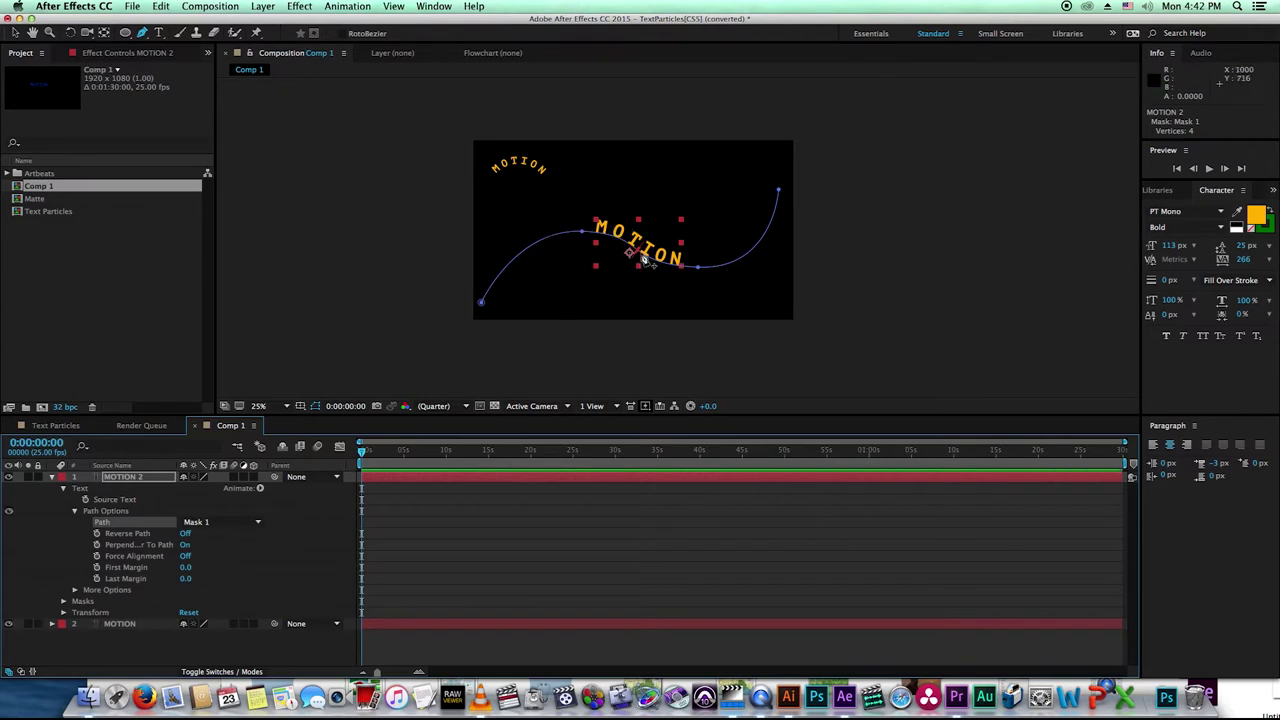
Slide the MOTION text to the path start, First Margin about -768.4.
left_click(16, 34)
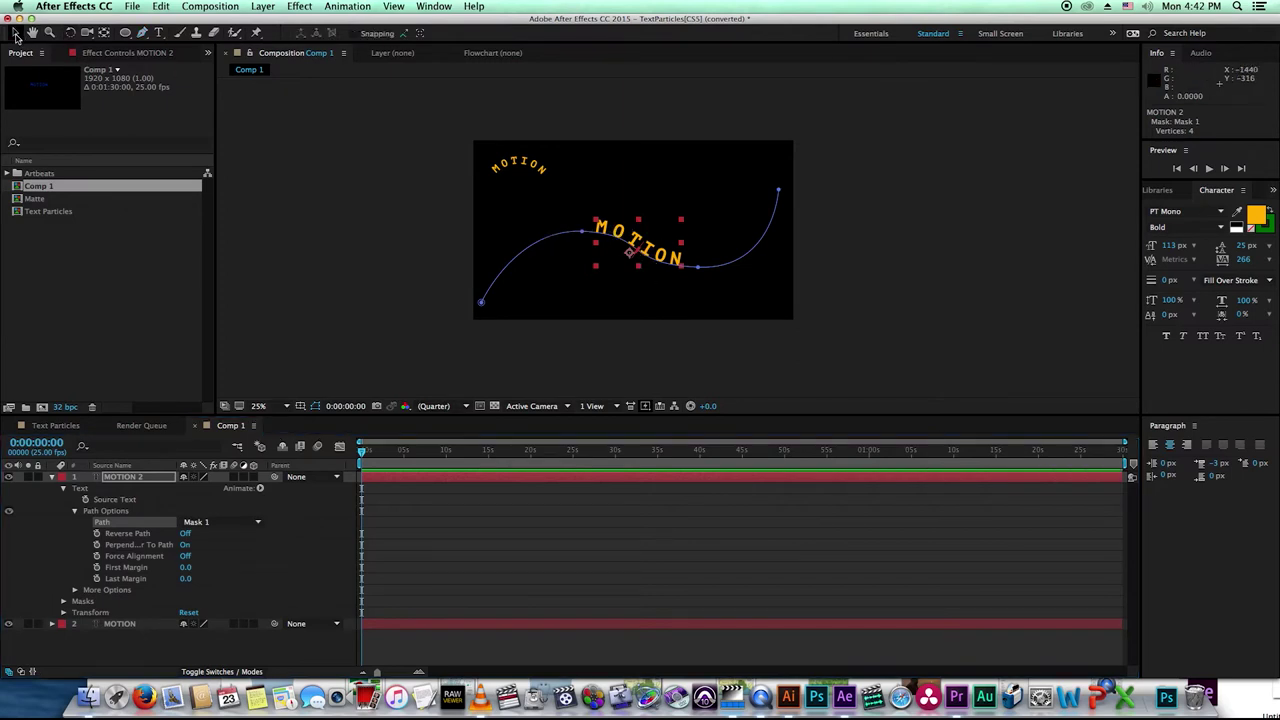
mouse_move(637, 257)
left_mouse_down()
mouse_move(533, 284)
mouse_move(737, 257)
mouse_move(729, 238)
mouse_move(548, 279)
mouse_move(647, 270)
left_mouse_up()
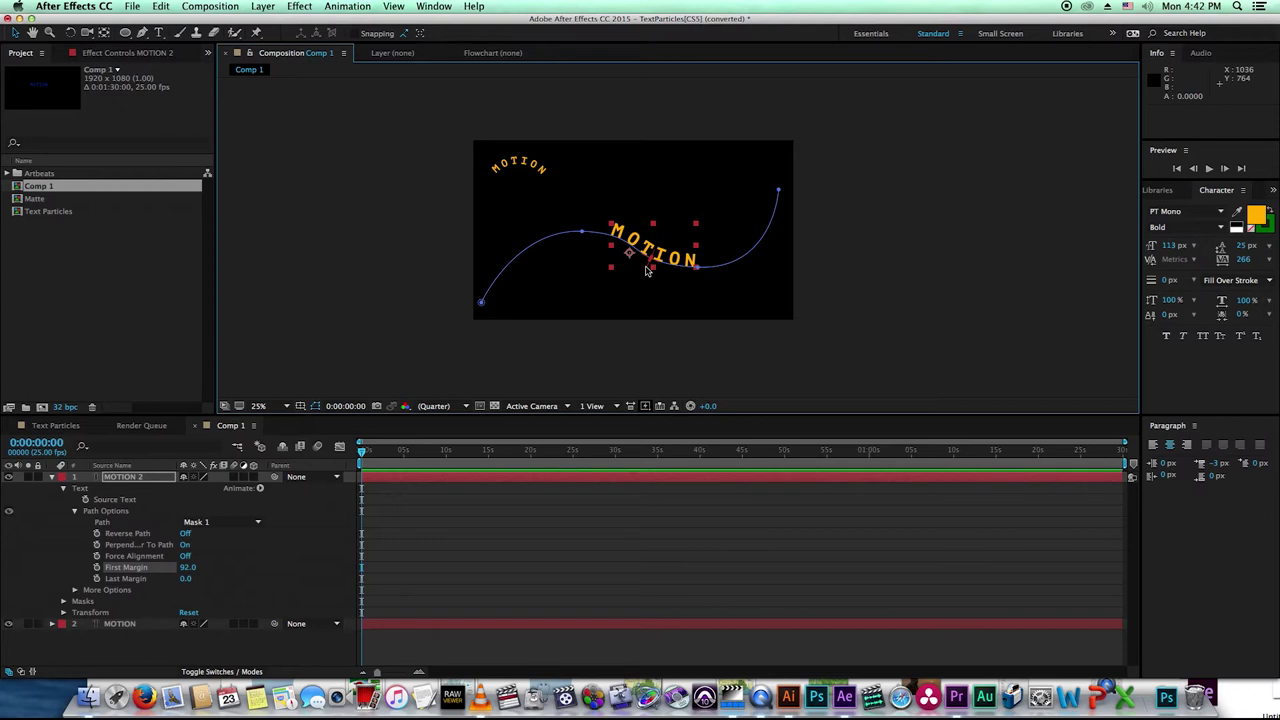
left_click_drag(654, 265, 540, 282)
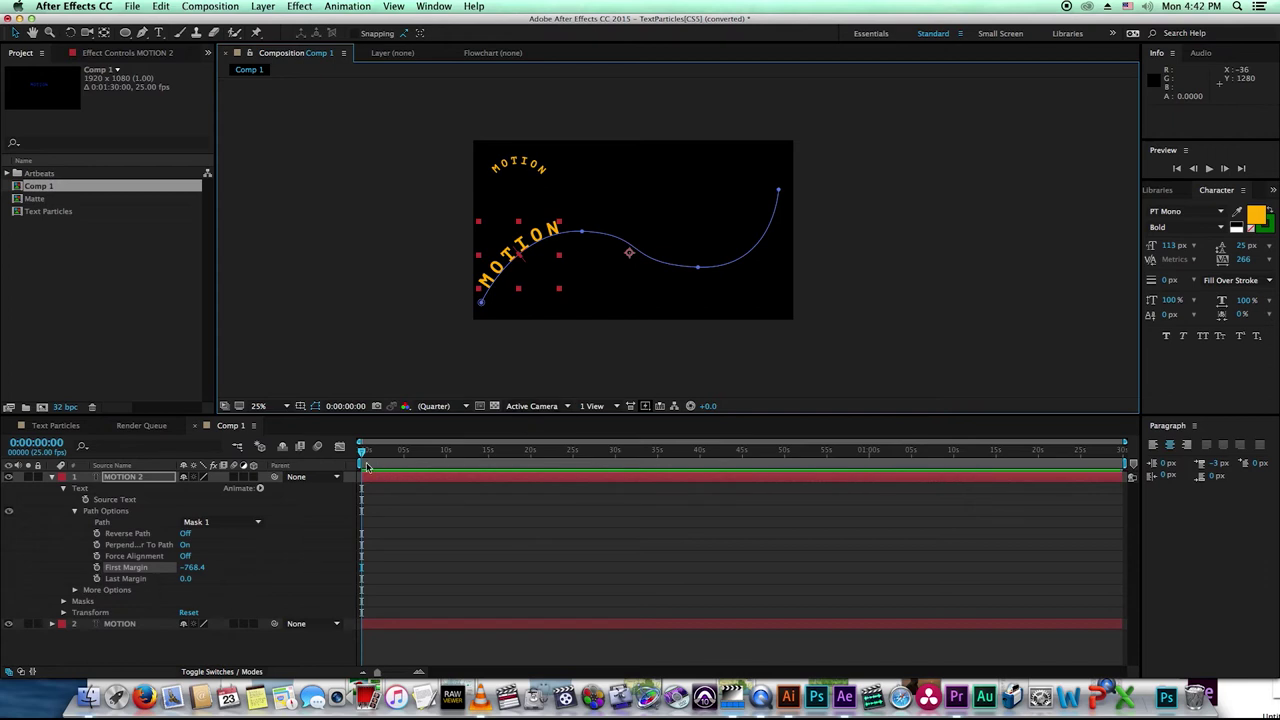
Keyframe First and Last Margin at 0s, then drag the text off the path end (First Margin 1732.5) a few seconds later.
left_click(359, 456)
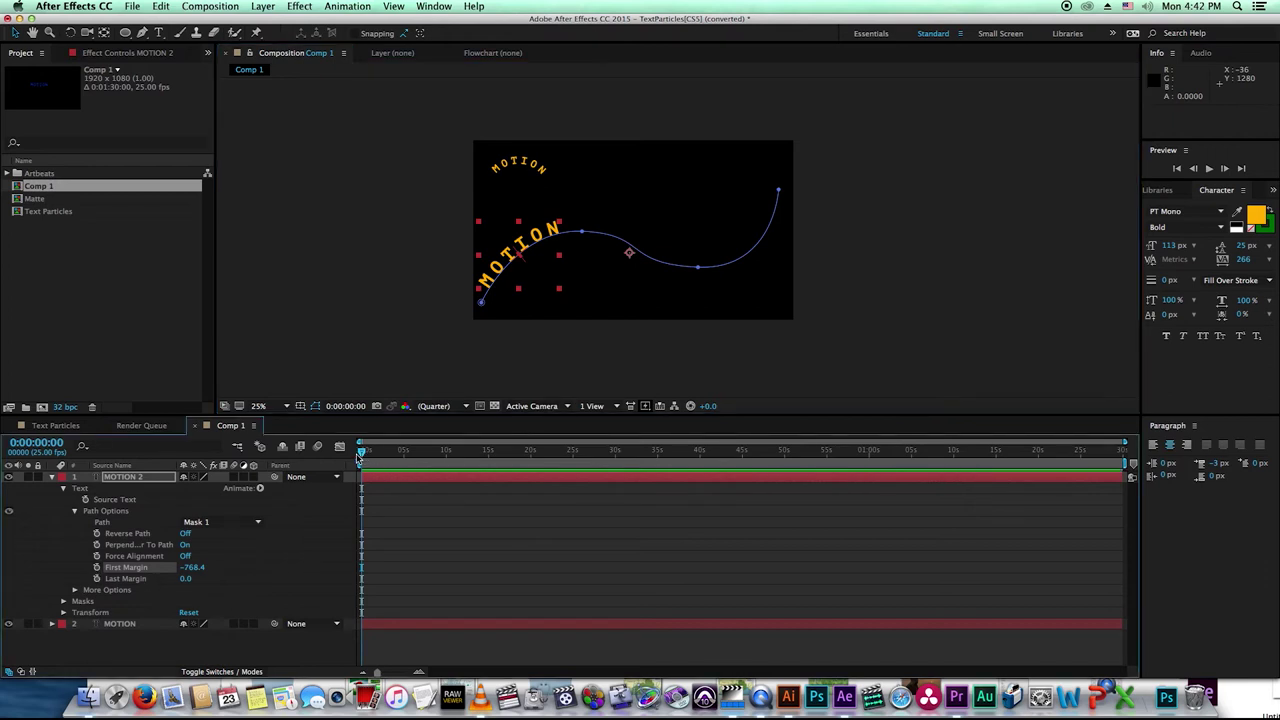
left_click(436, 481)
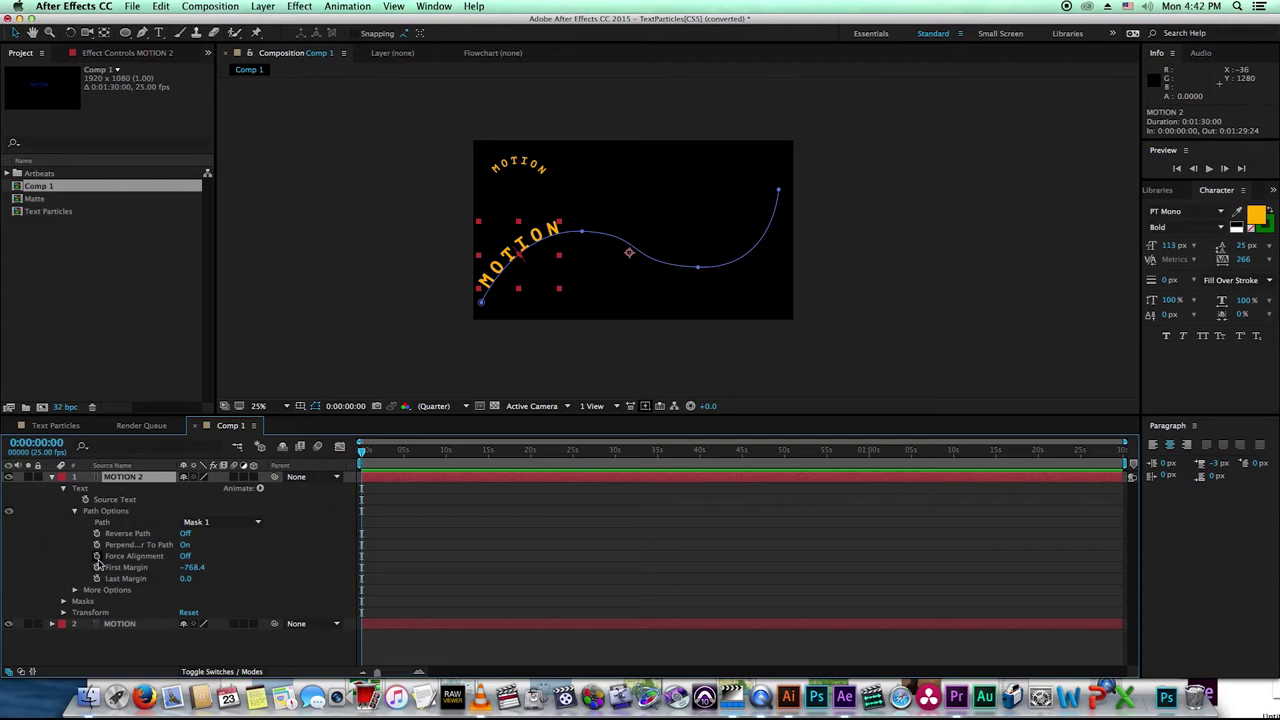
left_click(96, 567)
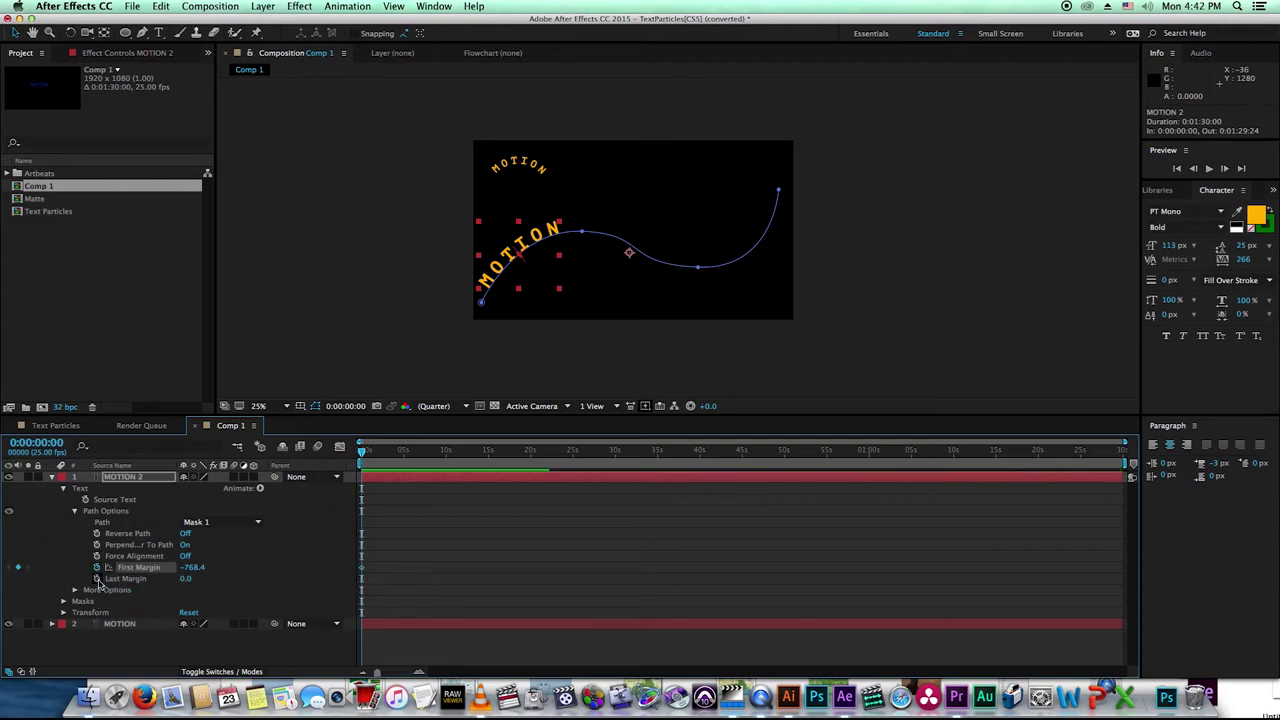
left_click(96, 579)
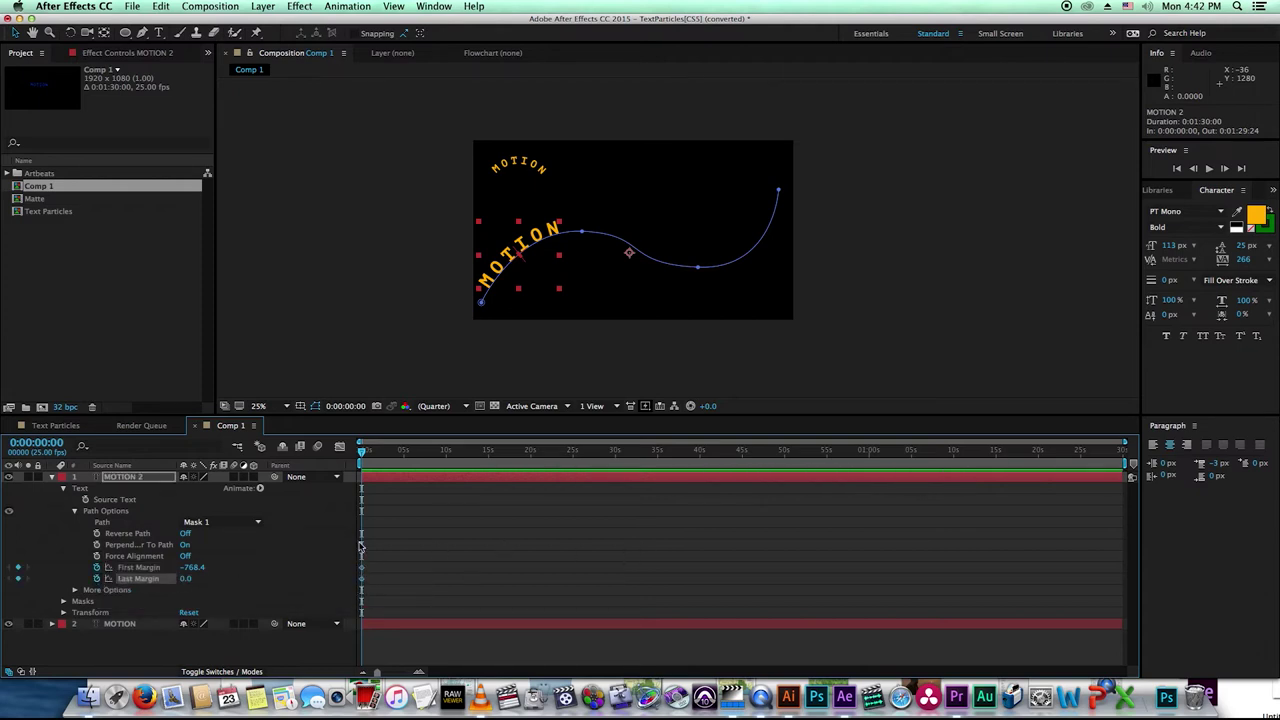
left_click_drag(361, 455, 394, 462)
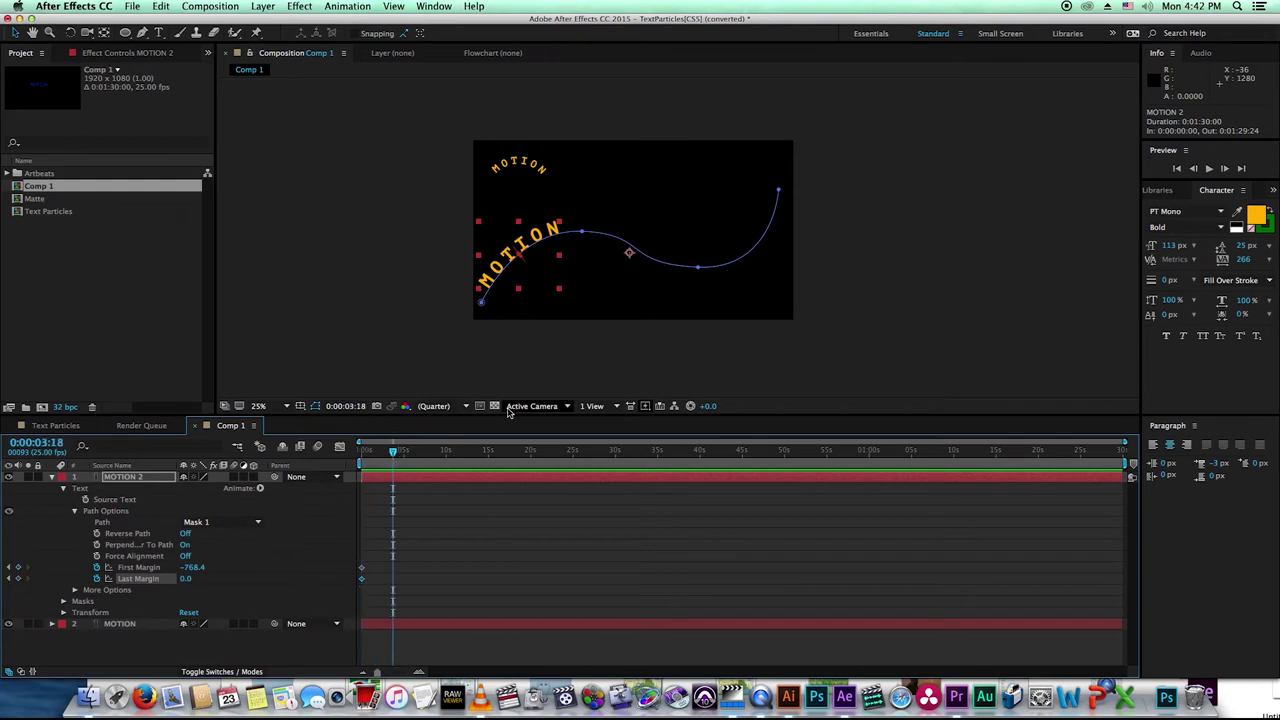
mouse_move(520, 260)
left_mouse_down()
mouse_move(632, 265)
mouse_move(779, 219)
mouse_move(817, 99)
left_mouse_up()
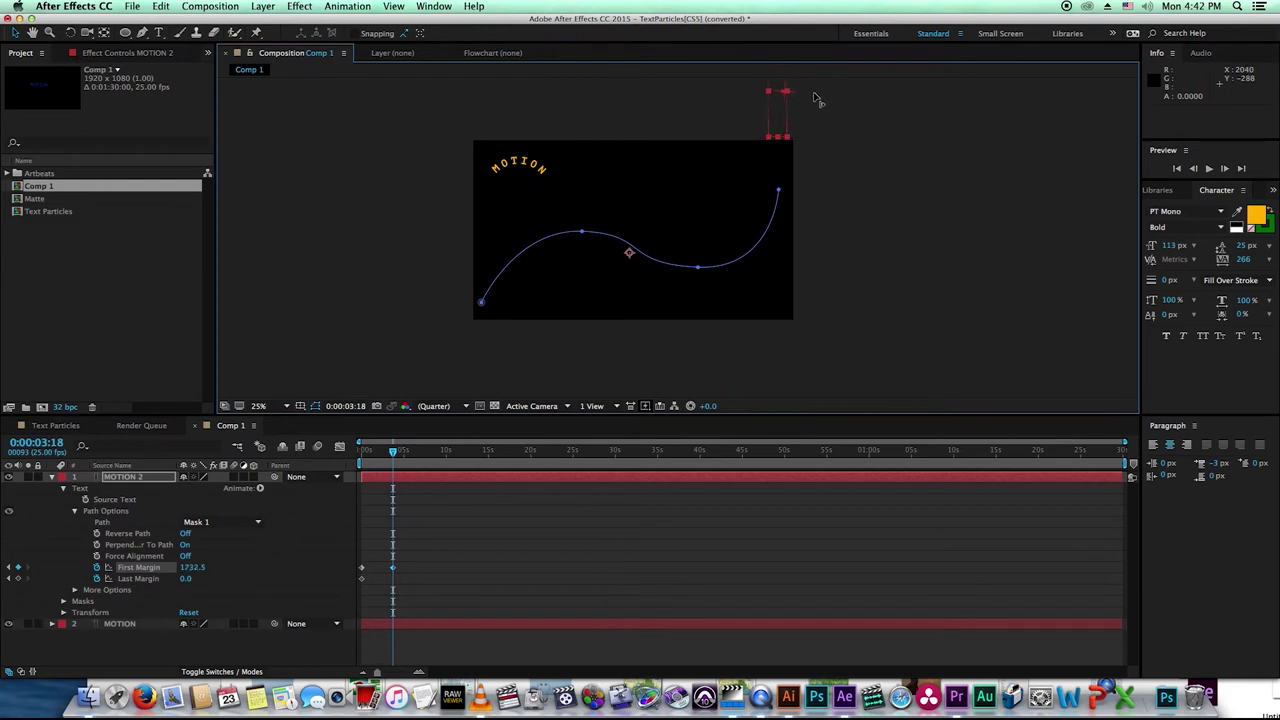
Preview the MOTION 2 text sliding along the wavy path.
key("space")
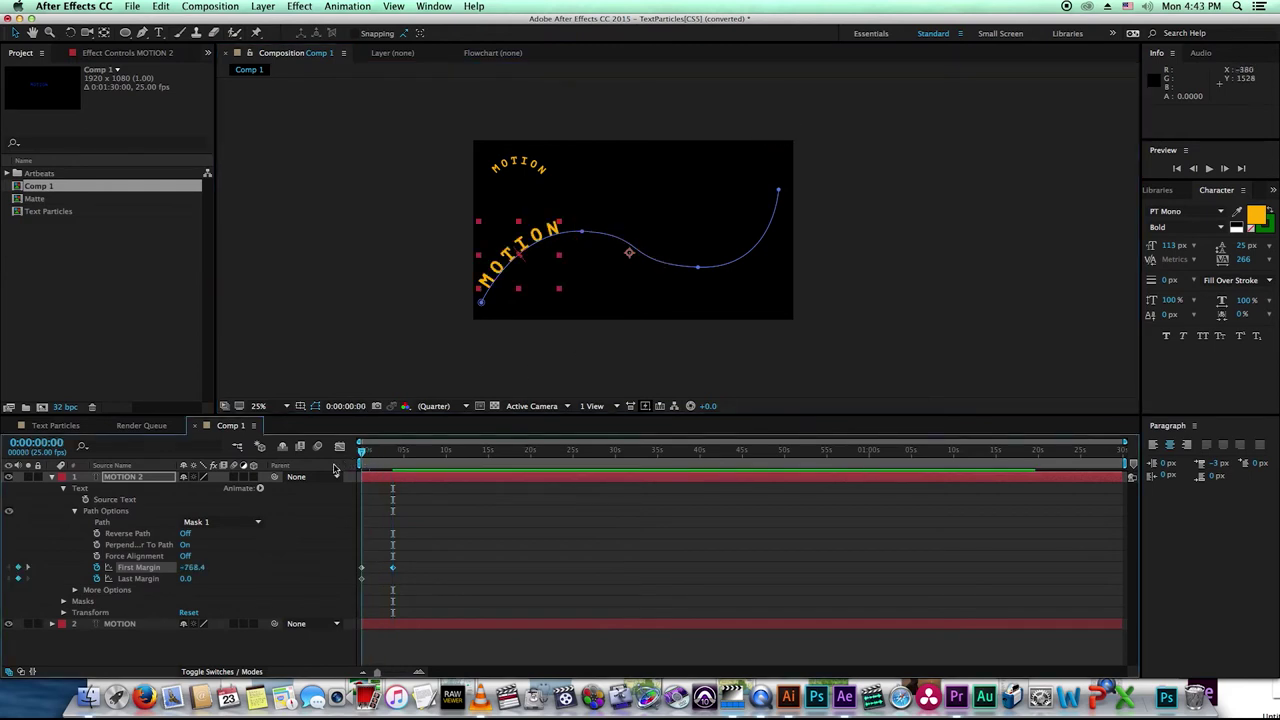
left_click(455, 575)
key("space")
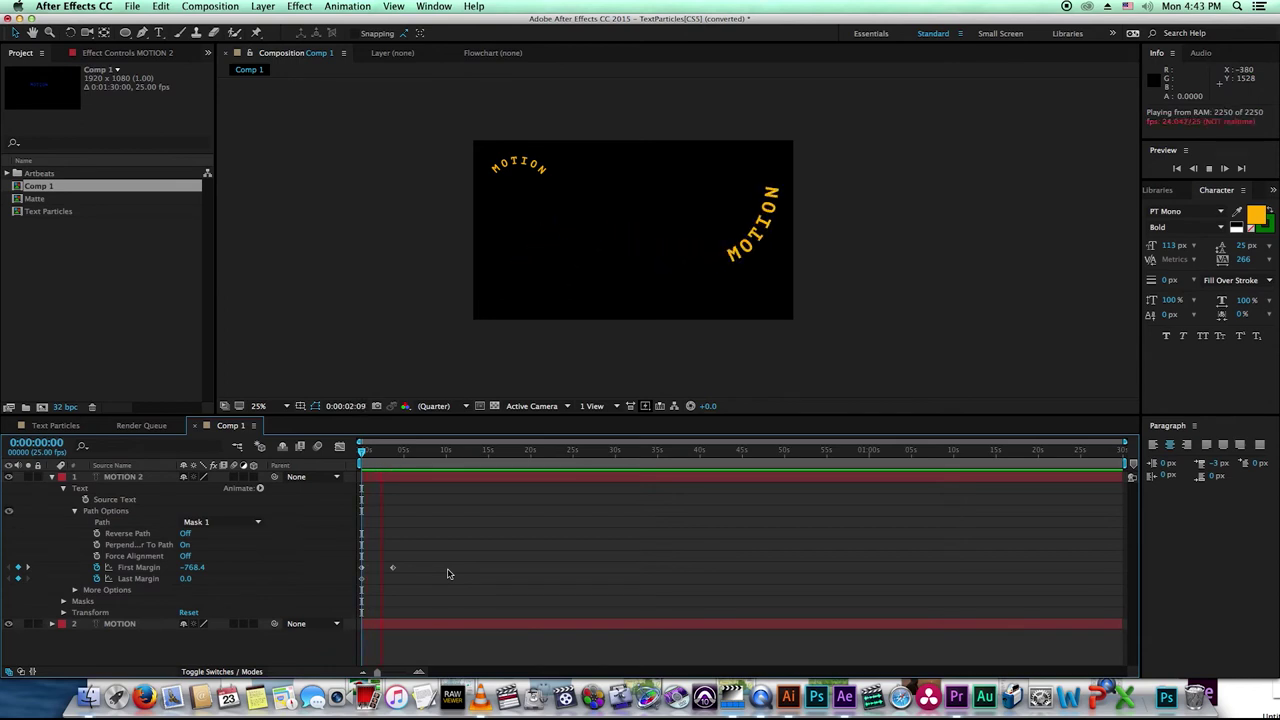
key("space")
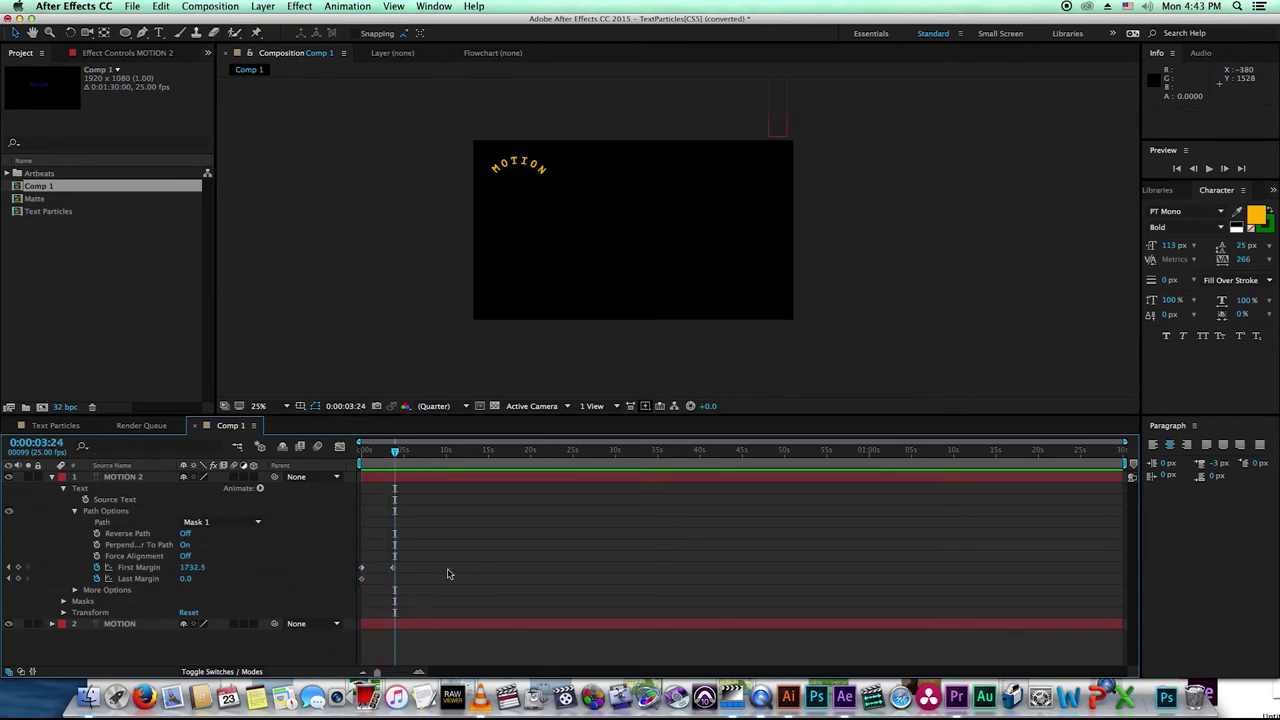
Move the circular MOTION to the comp centre (876, 526), enable motion blur, and expand its path options.
left_click(449, 632)
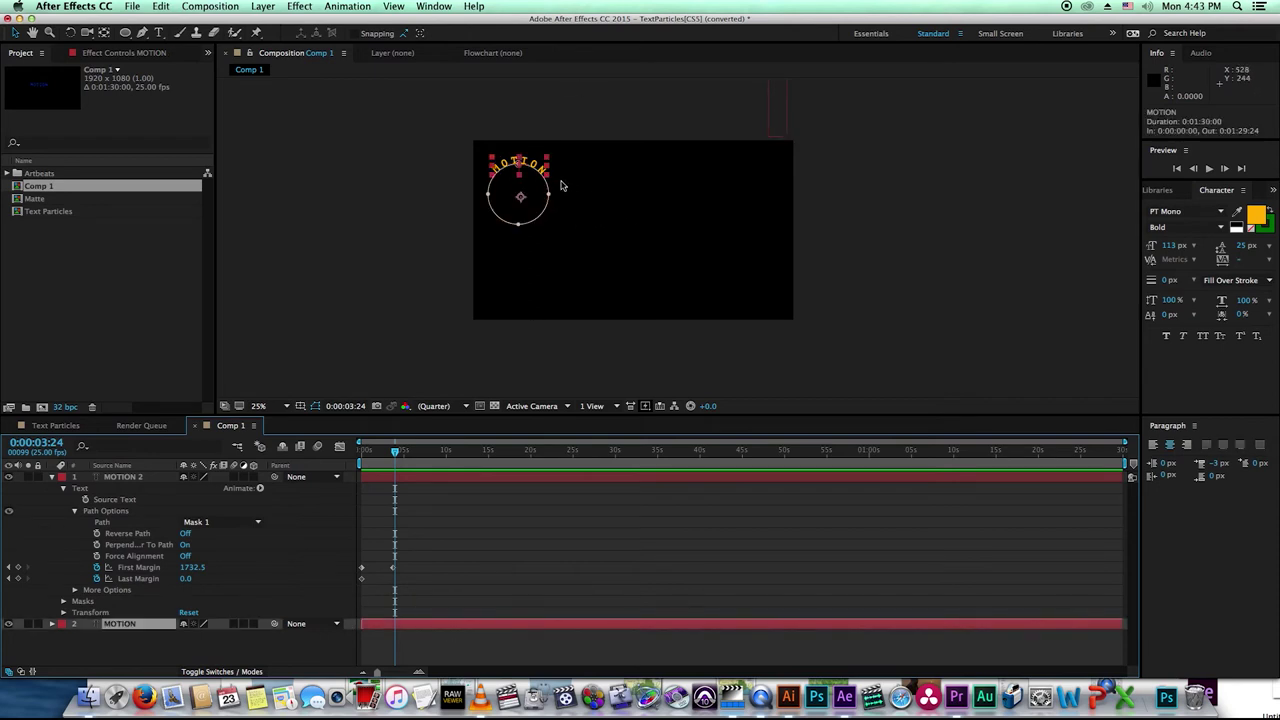
mouse_move(549, 179)
left_mouse_down()
mouse_move(544, 163)
mouse_move(616, 201)
mouse_move(639, 178)
left_mouse_up()
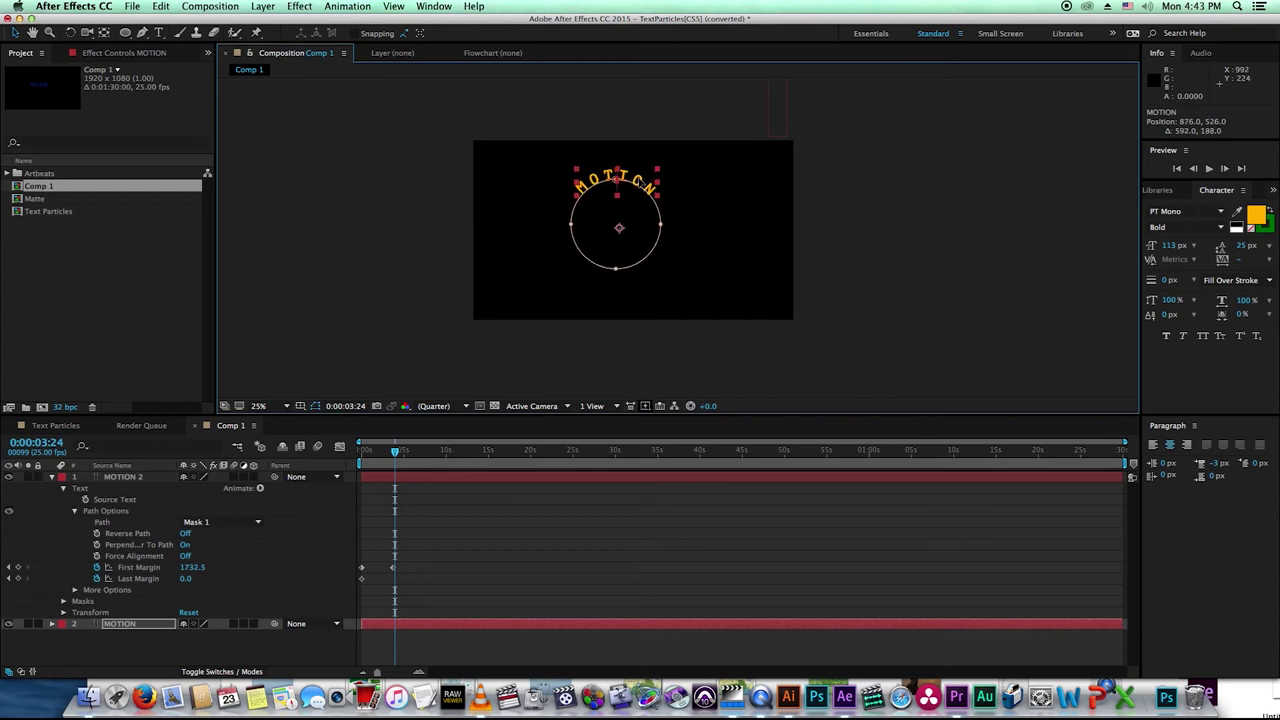
left_click(317, 446)
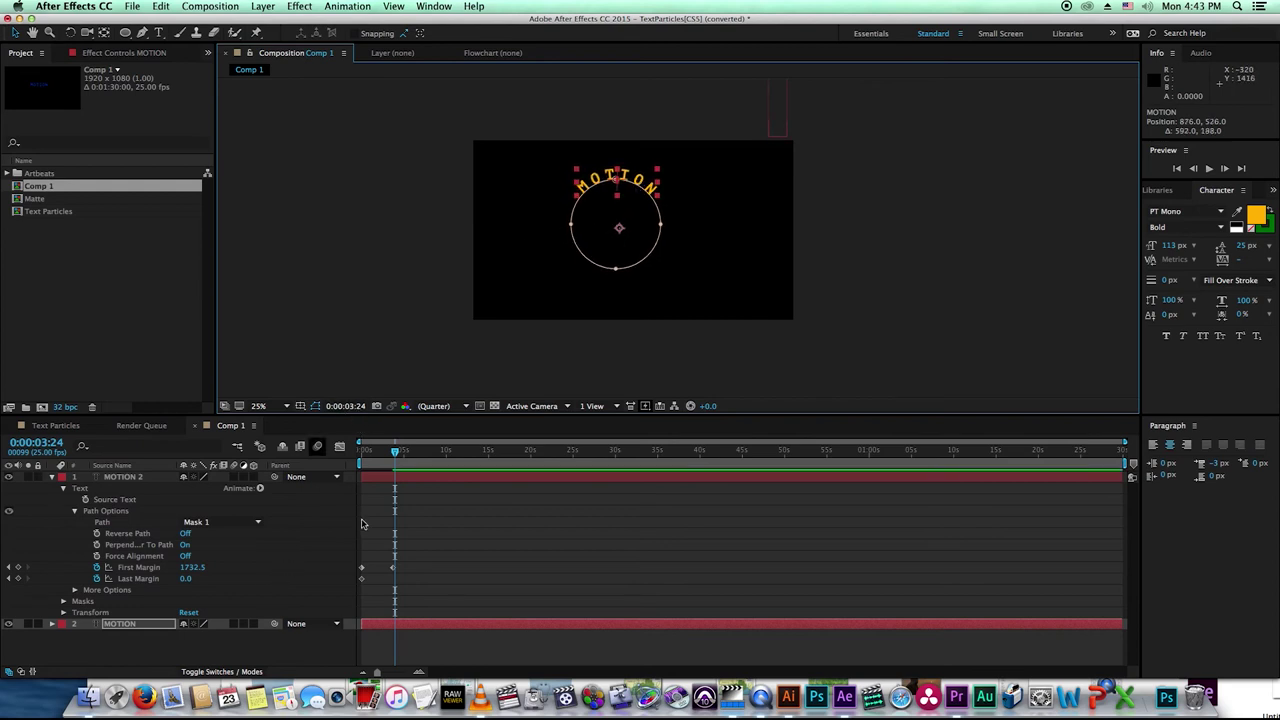
left_click(66, 624)
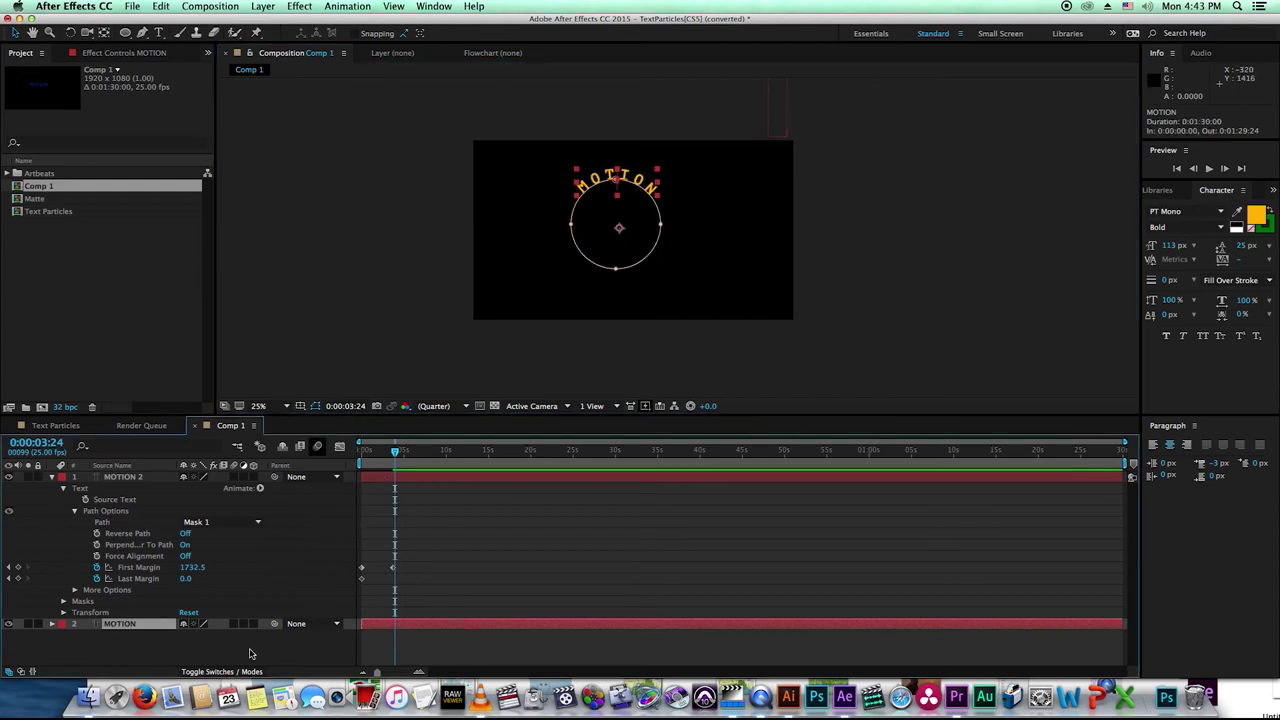
left_click(51, 624)
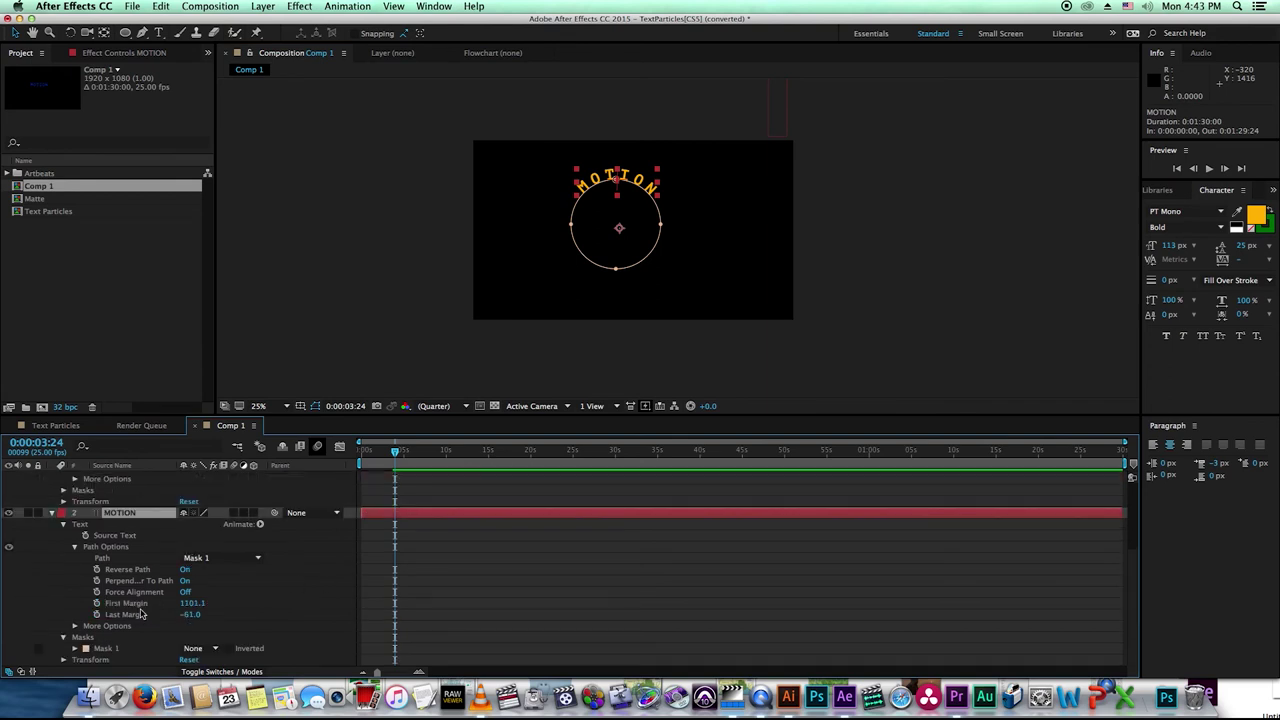
Keyframe First and Last Margin, then at about 9 seconds drag the text around the circle.
left_click(97, 603)
left_click(97, 614)
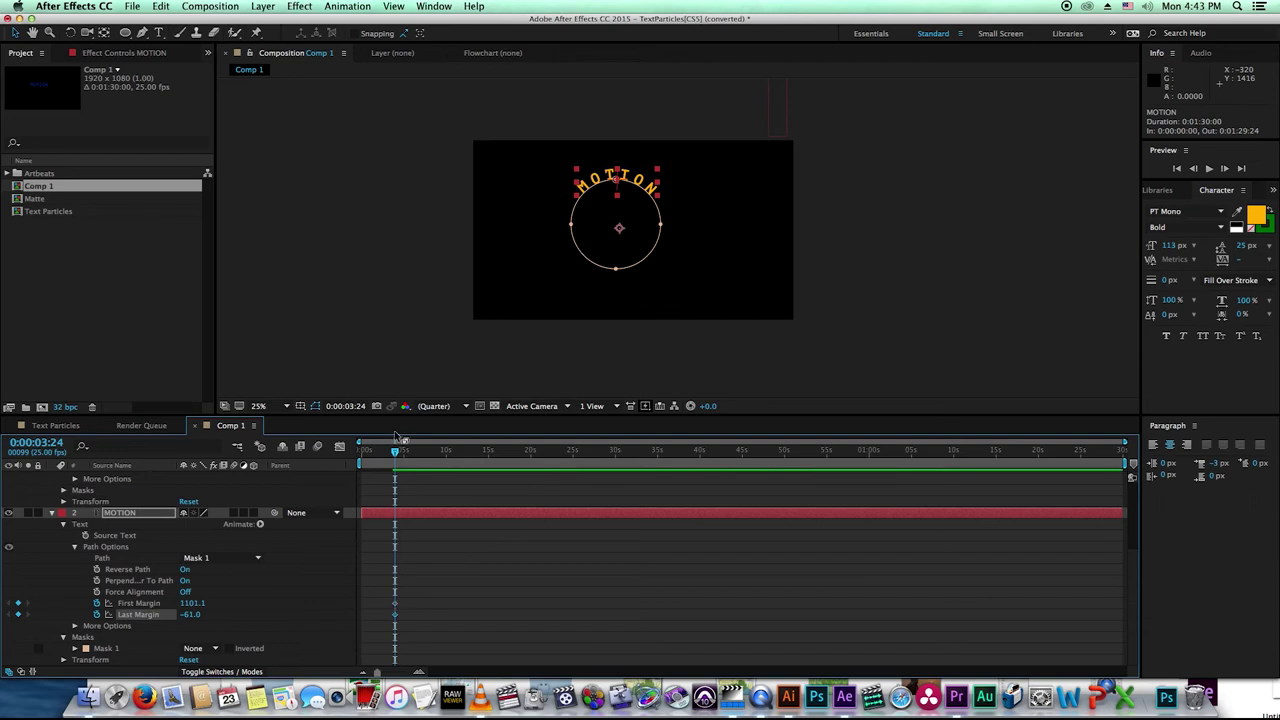
left_click_drag(421, 459, 443, 463)
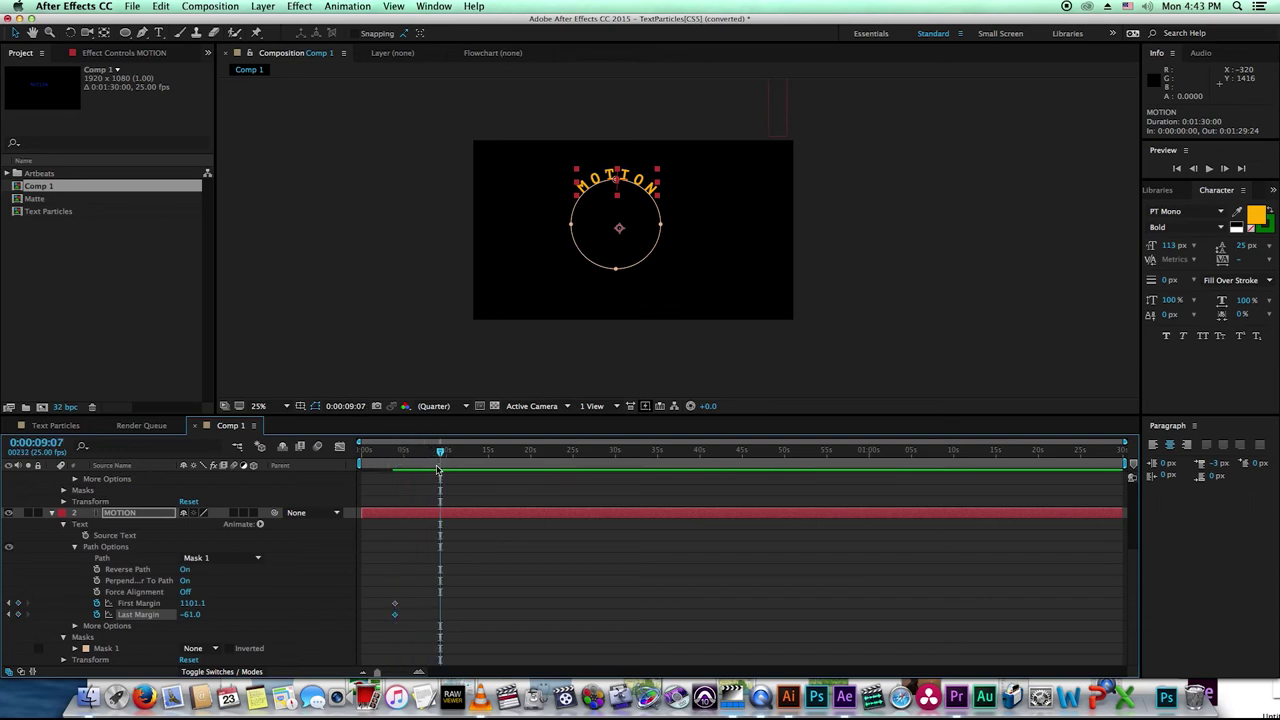
mouse_move(620, 182)
left_mouse_down()
mouse_move(606, 248)
mouse_move(627, 234)
mouse_move(617, 226)
left_mouse_up()
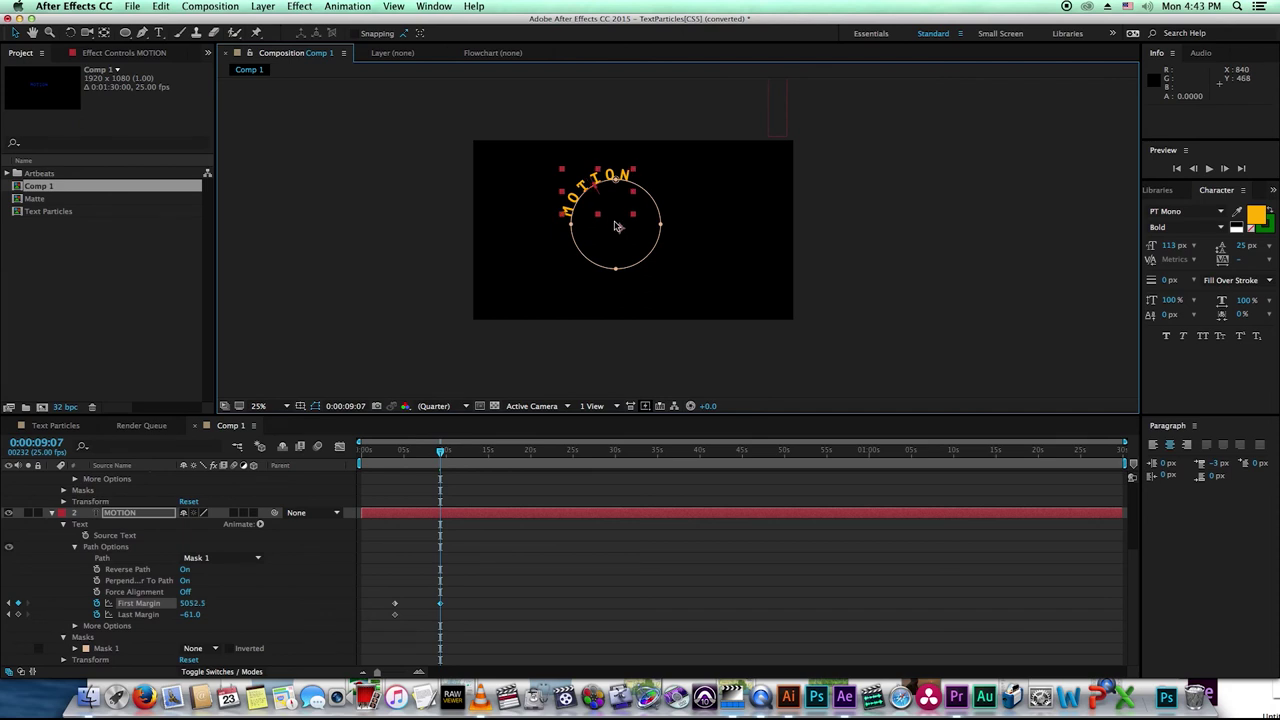
Preview the circular MOTION spin from about 3 seconds.
left_click(390, 460)
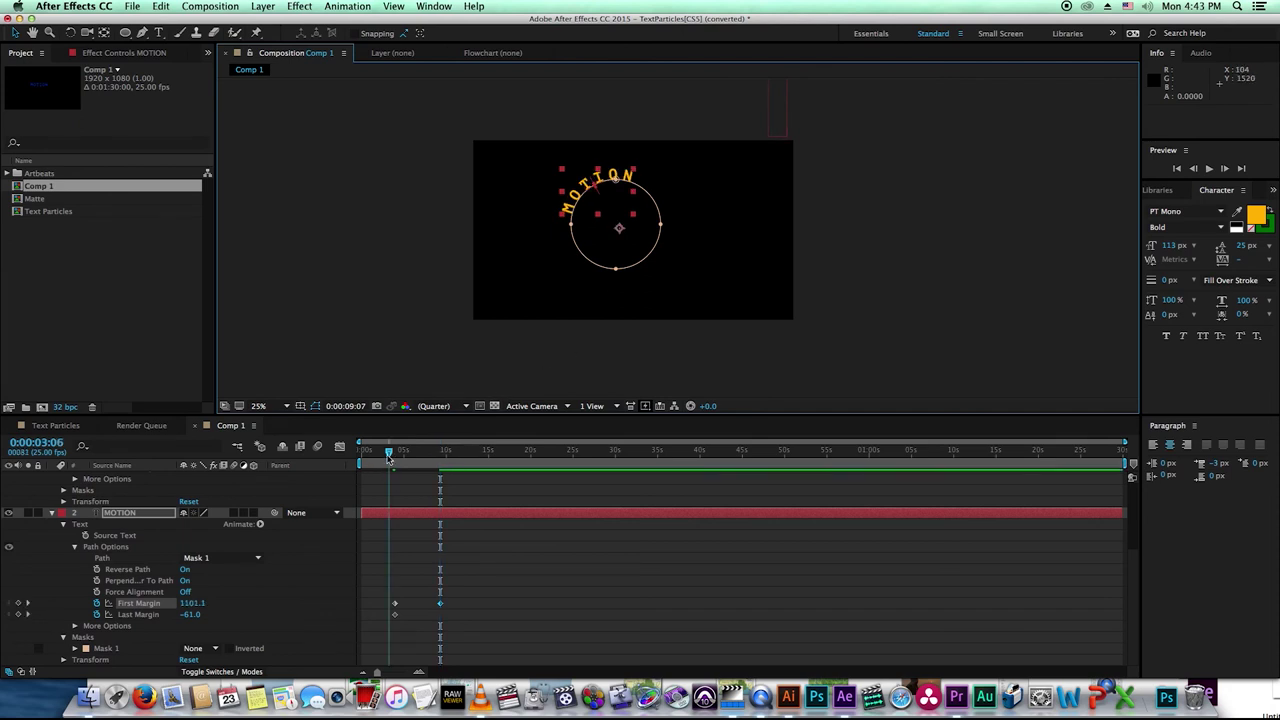
key("space")
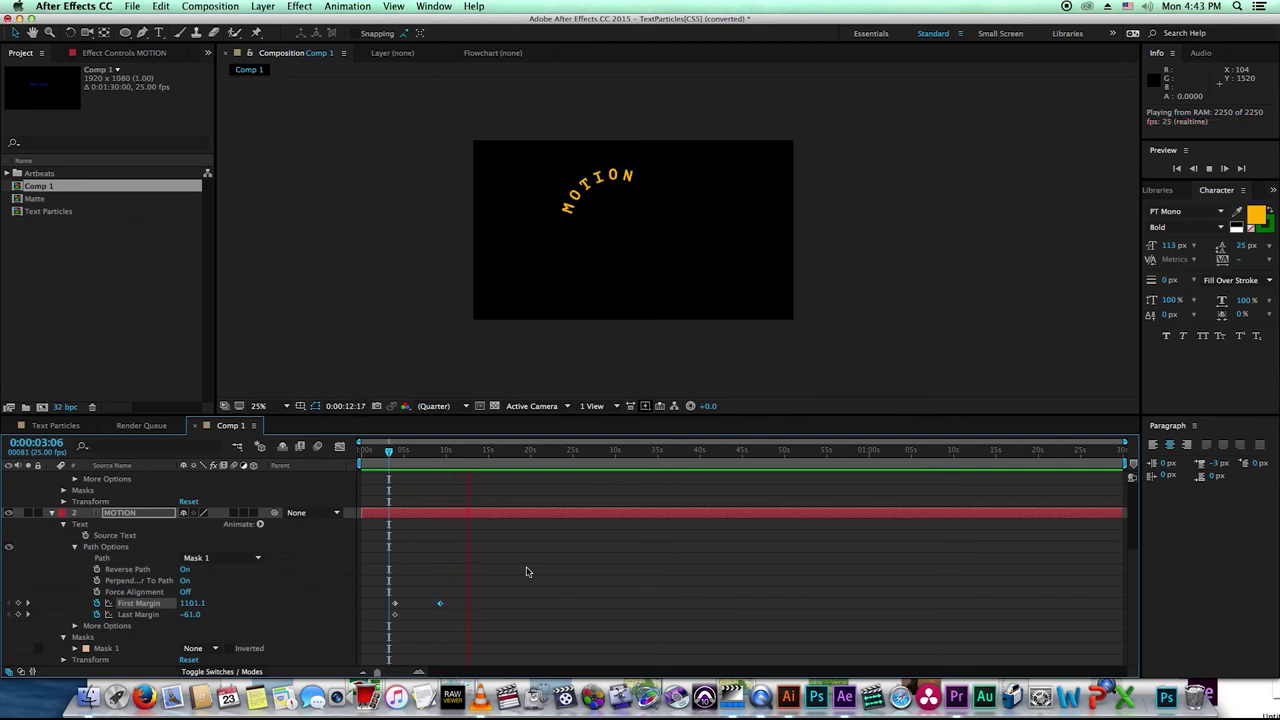
left_click(419, 456)
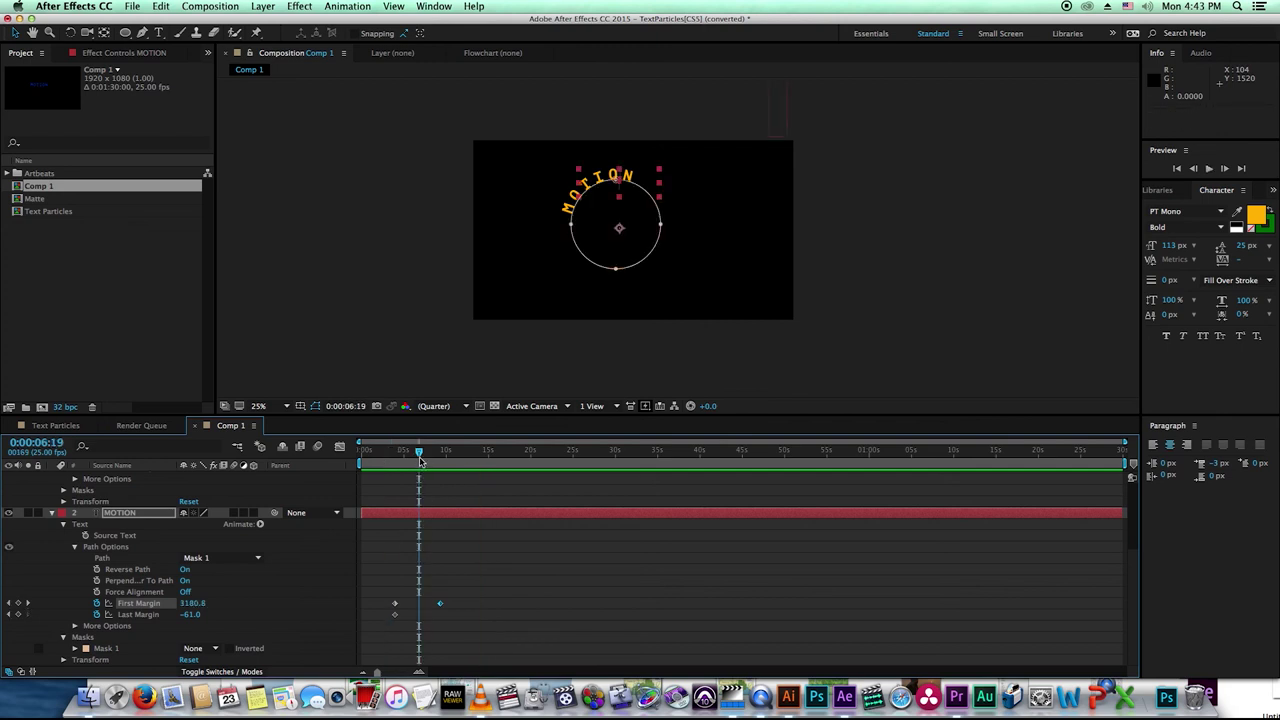